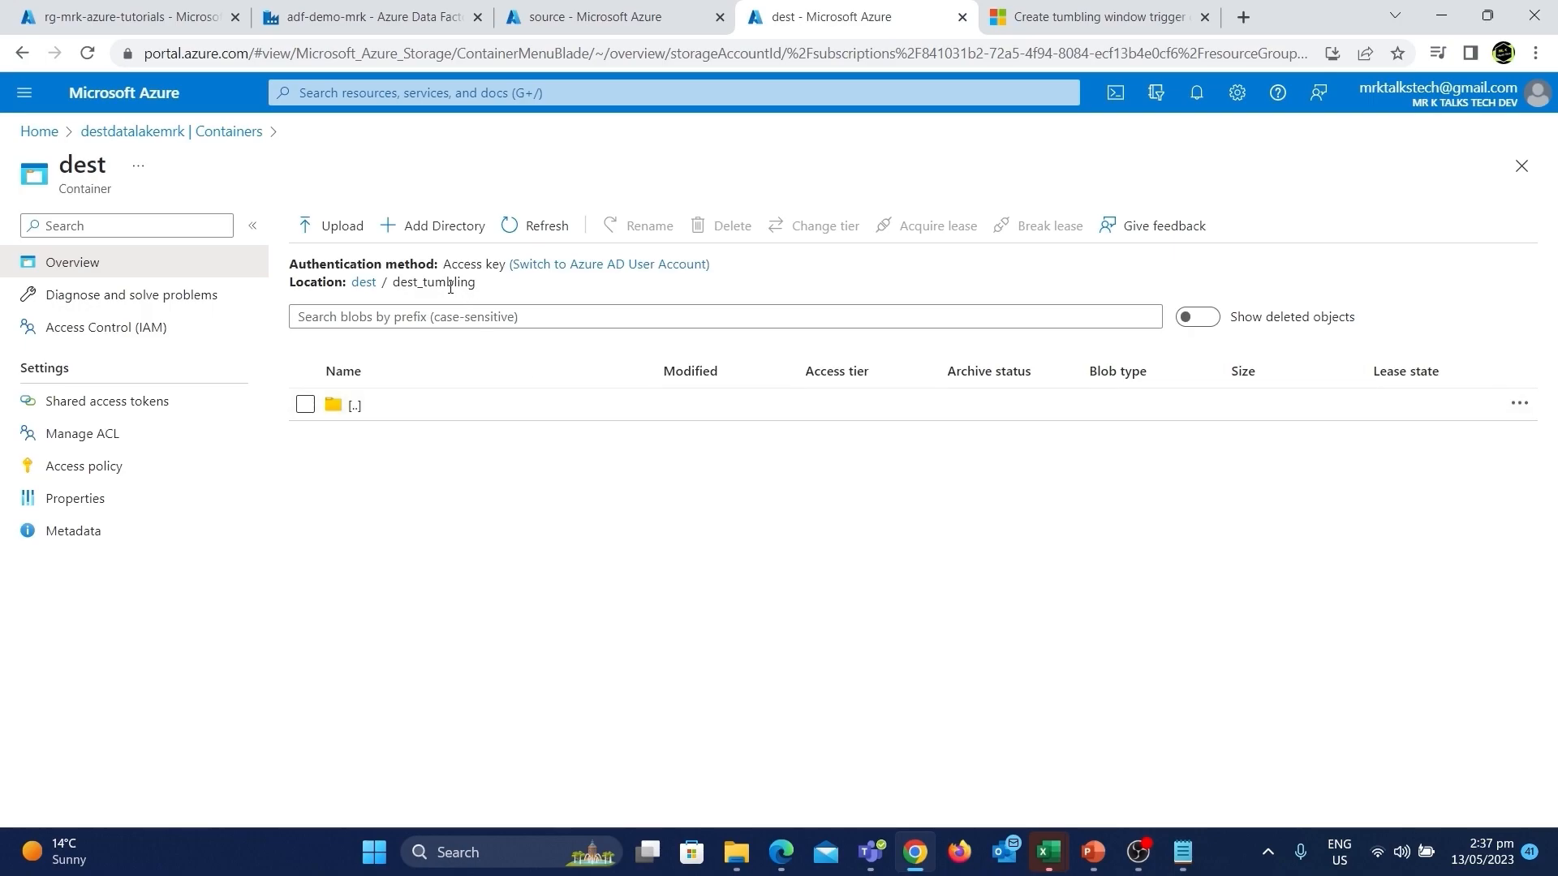
Debug-run the copy_pipeline_tumbling pipeline and refresh its run output.
left_click(630, 4)
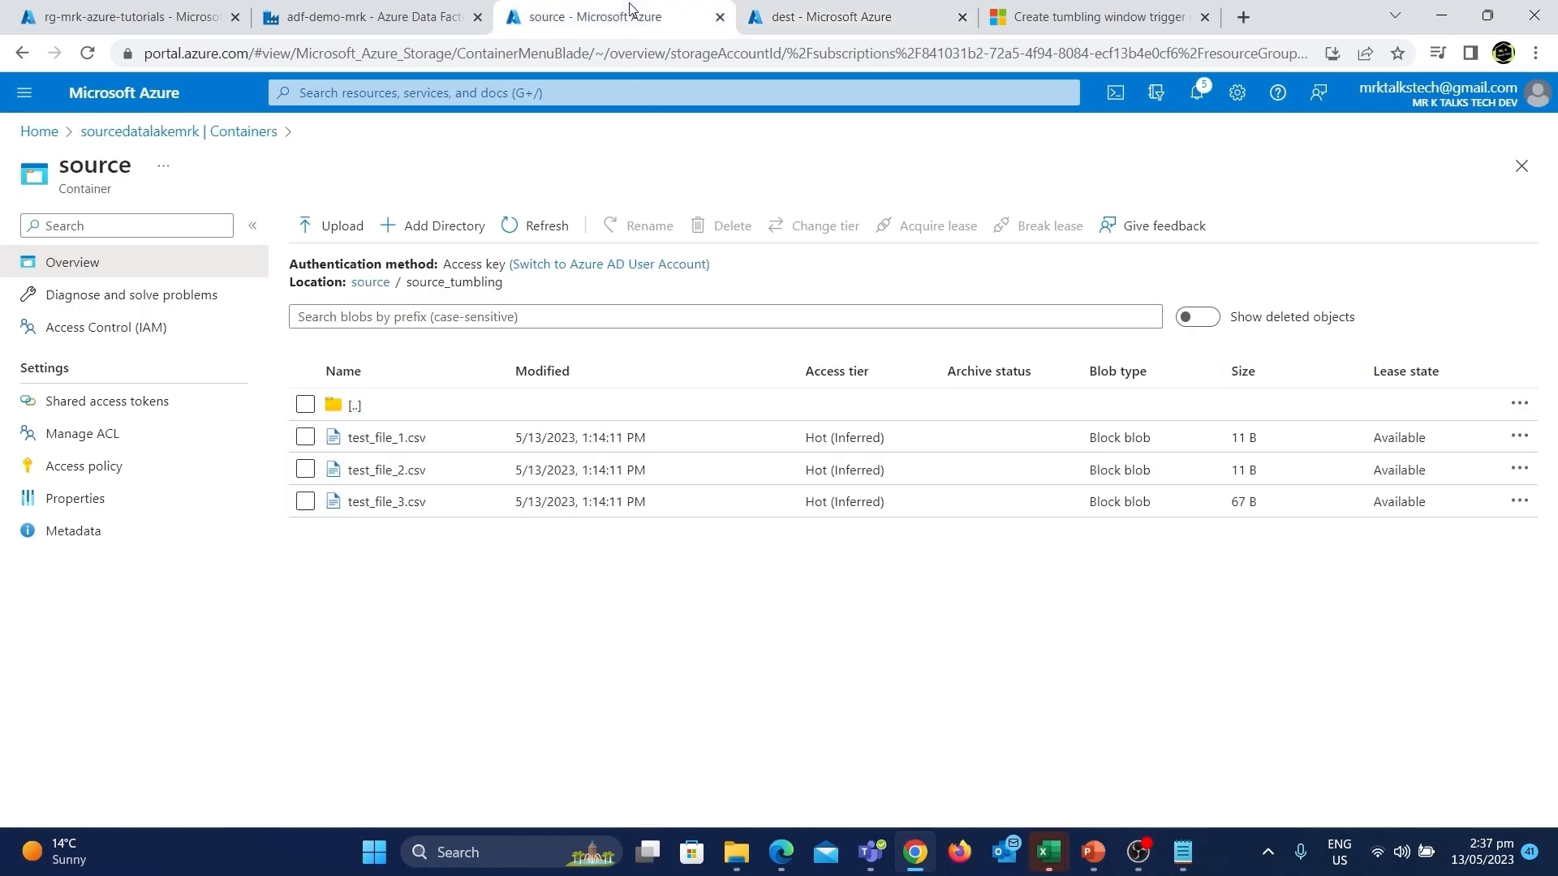
left_click(860, 11)
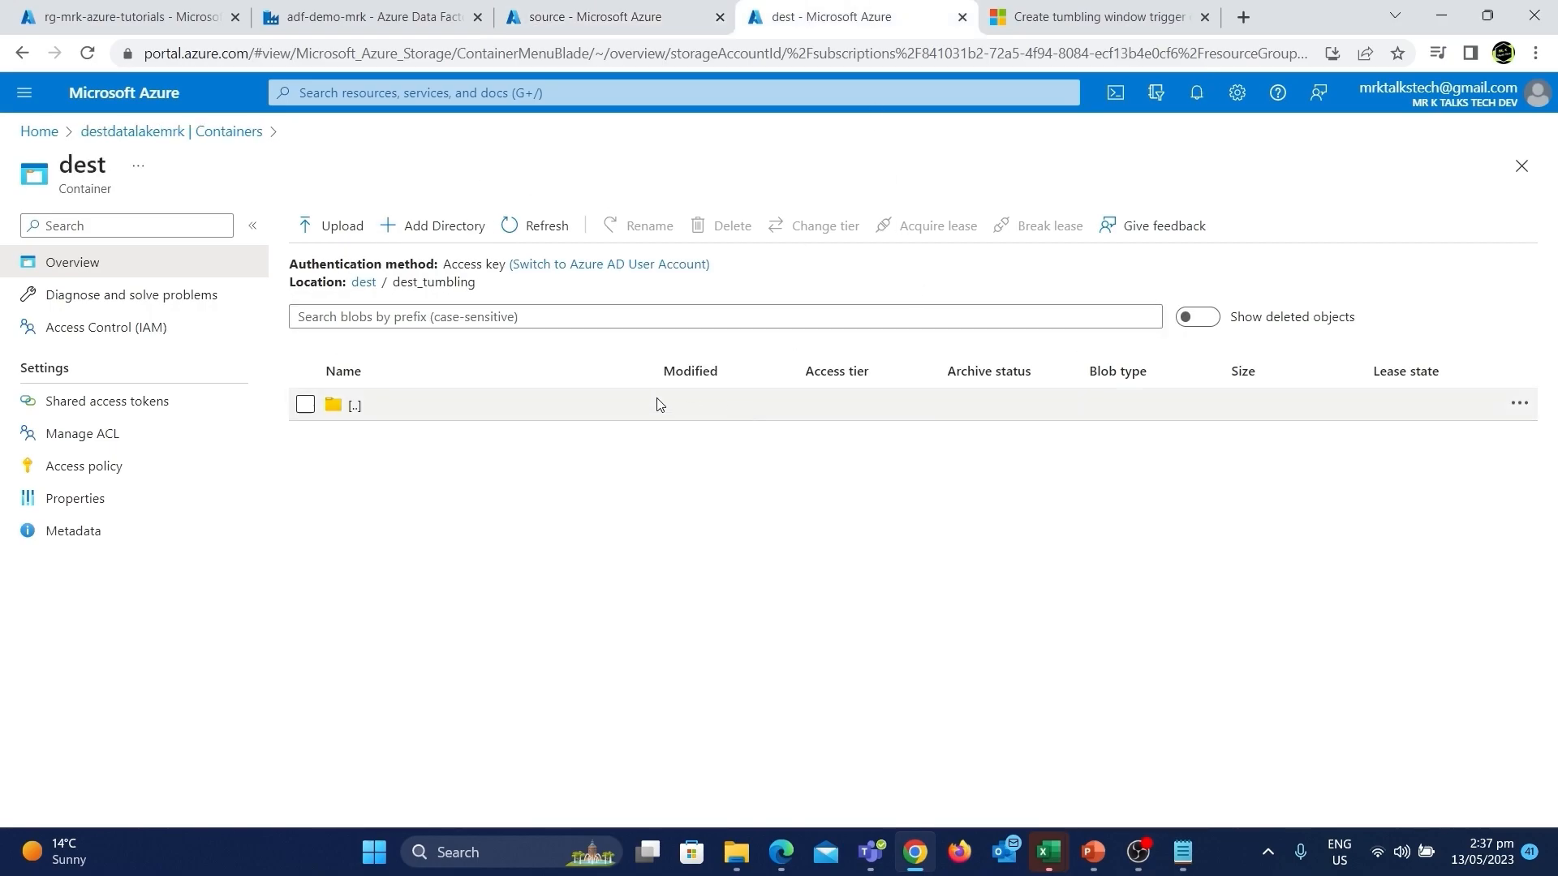
left_click(395, 20)
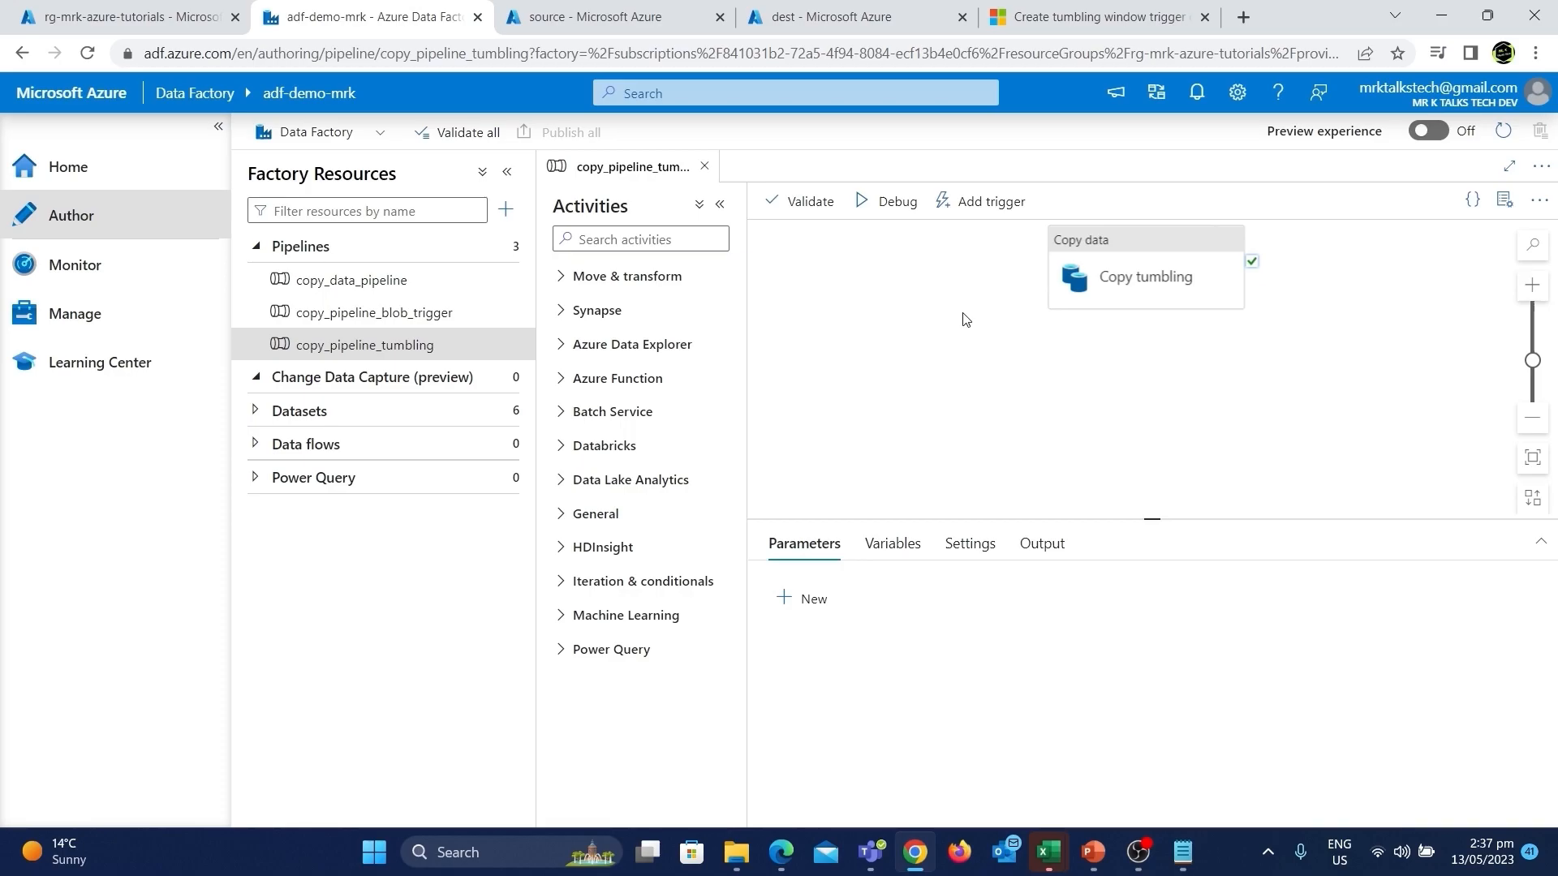
left_click(899, 204)
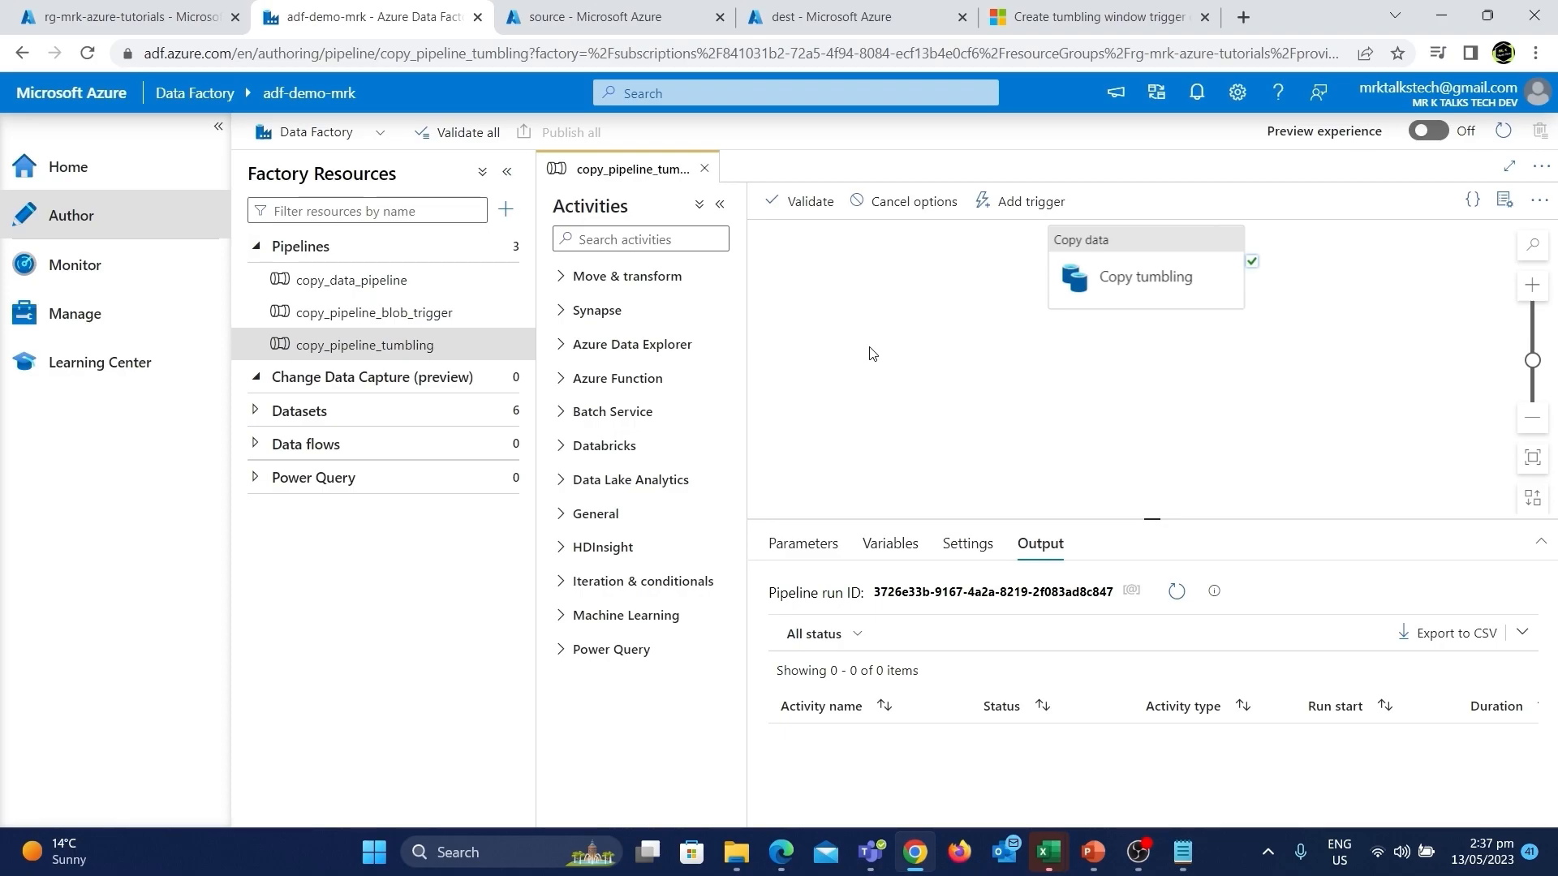
left_click(1176, 591)
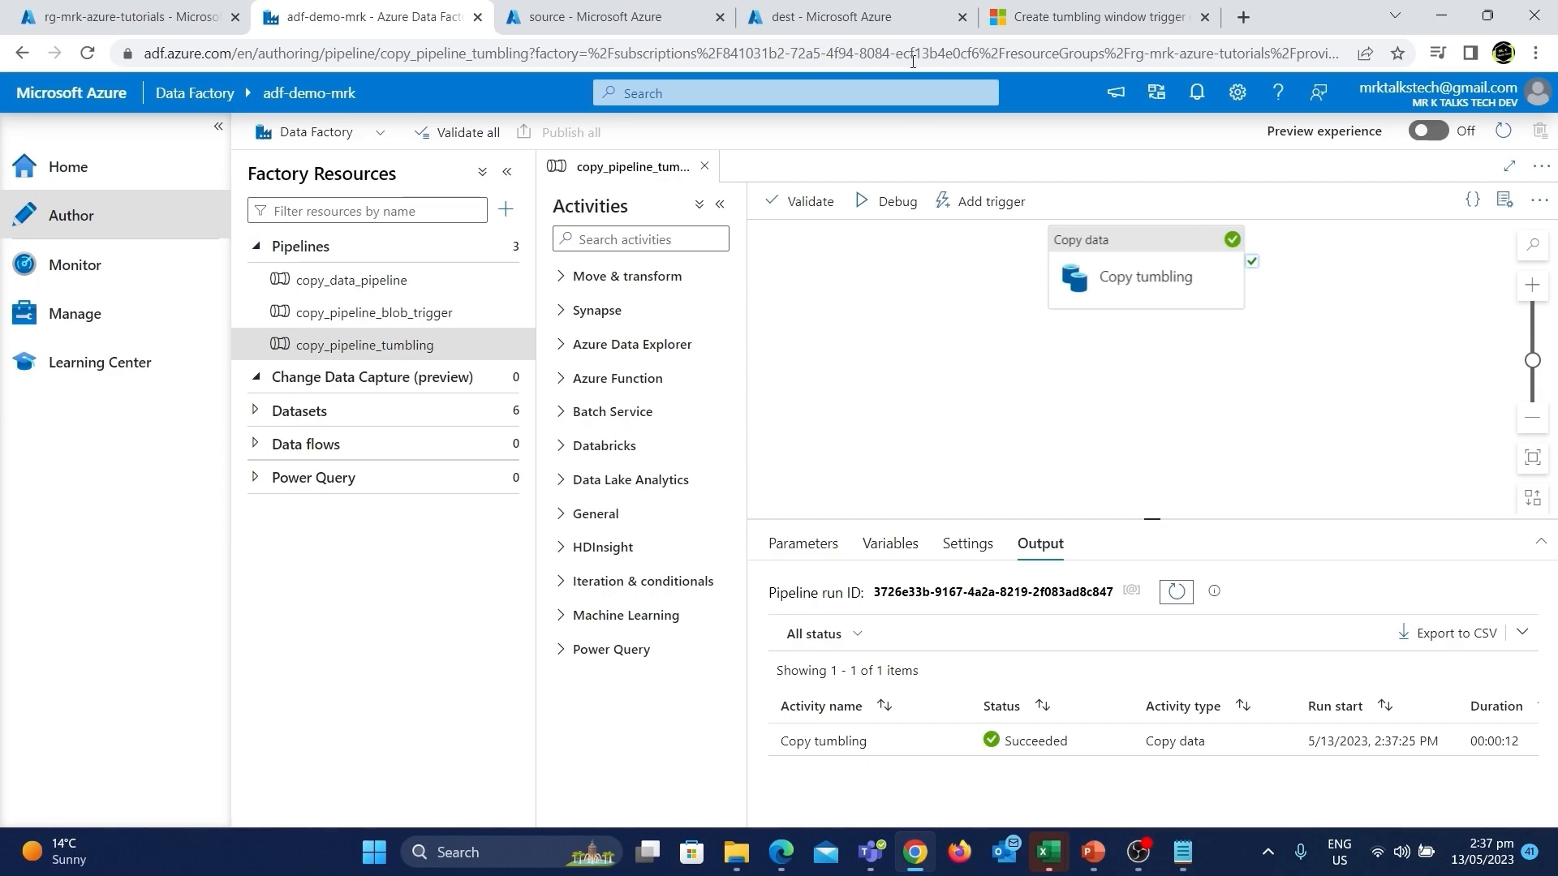
Refresh the dest_tumbling folder of the dest container to check for copied files.
left_click(873, 10)
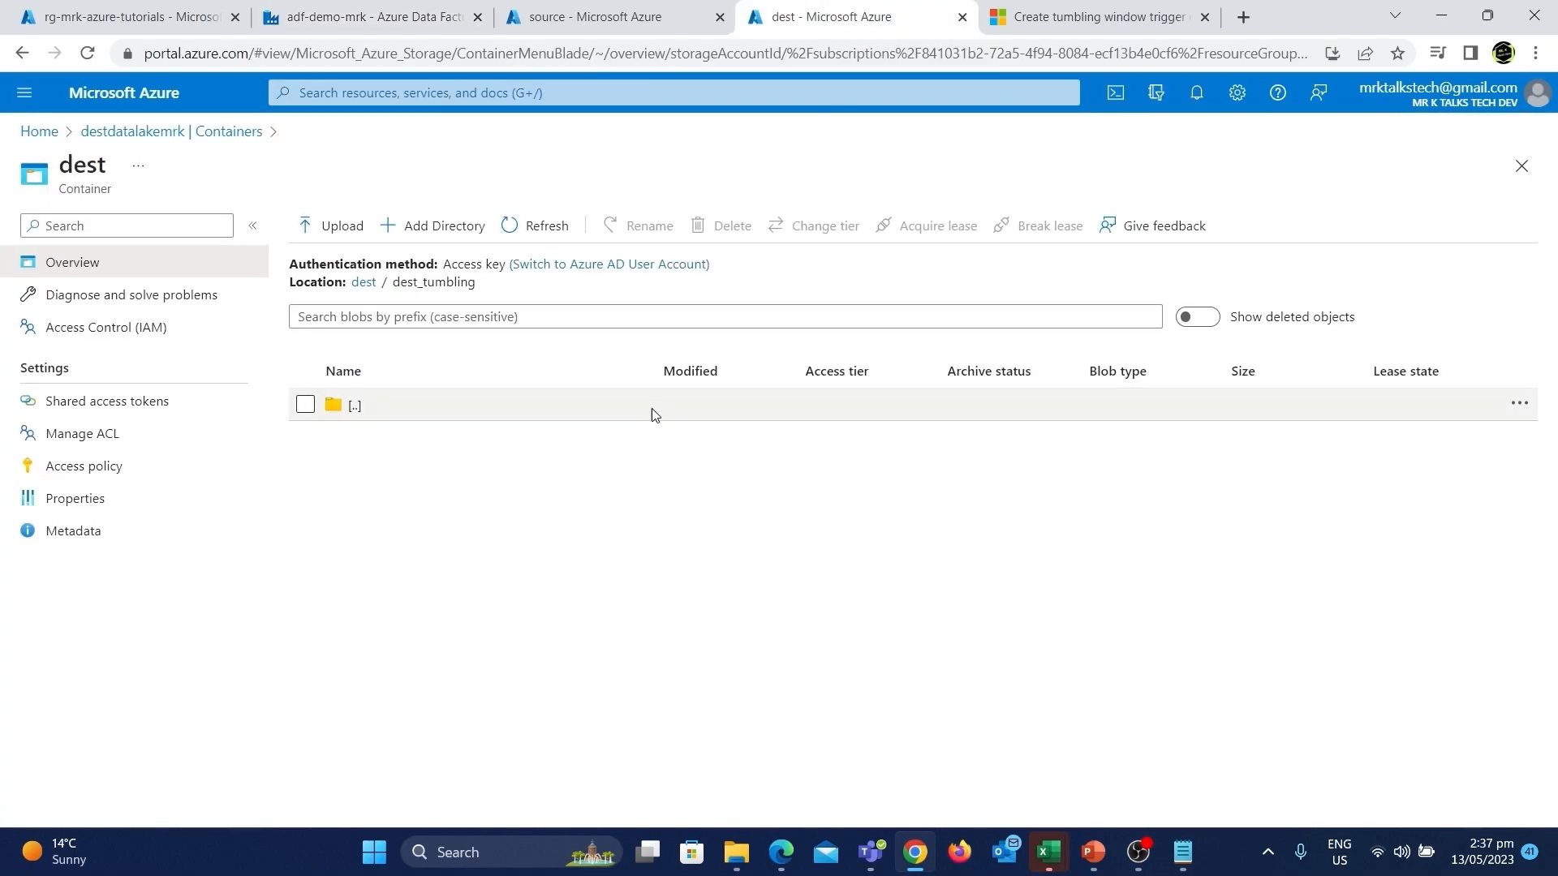
left_click(530, 230)
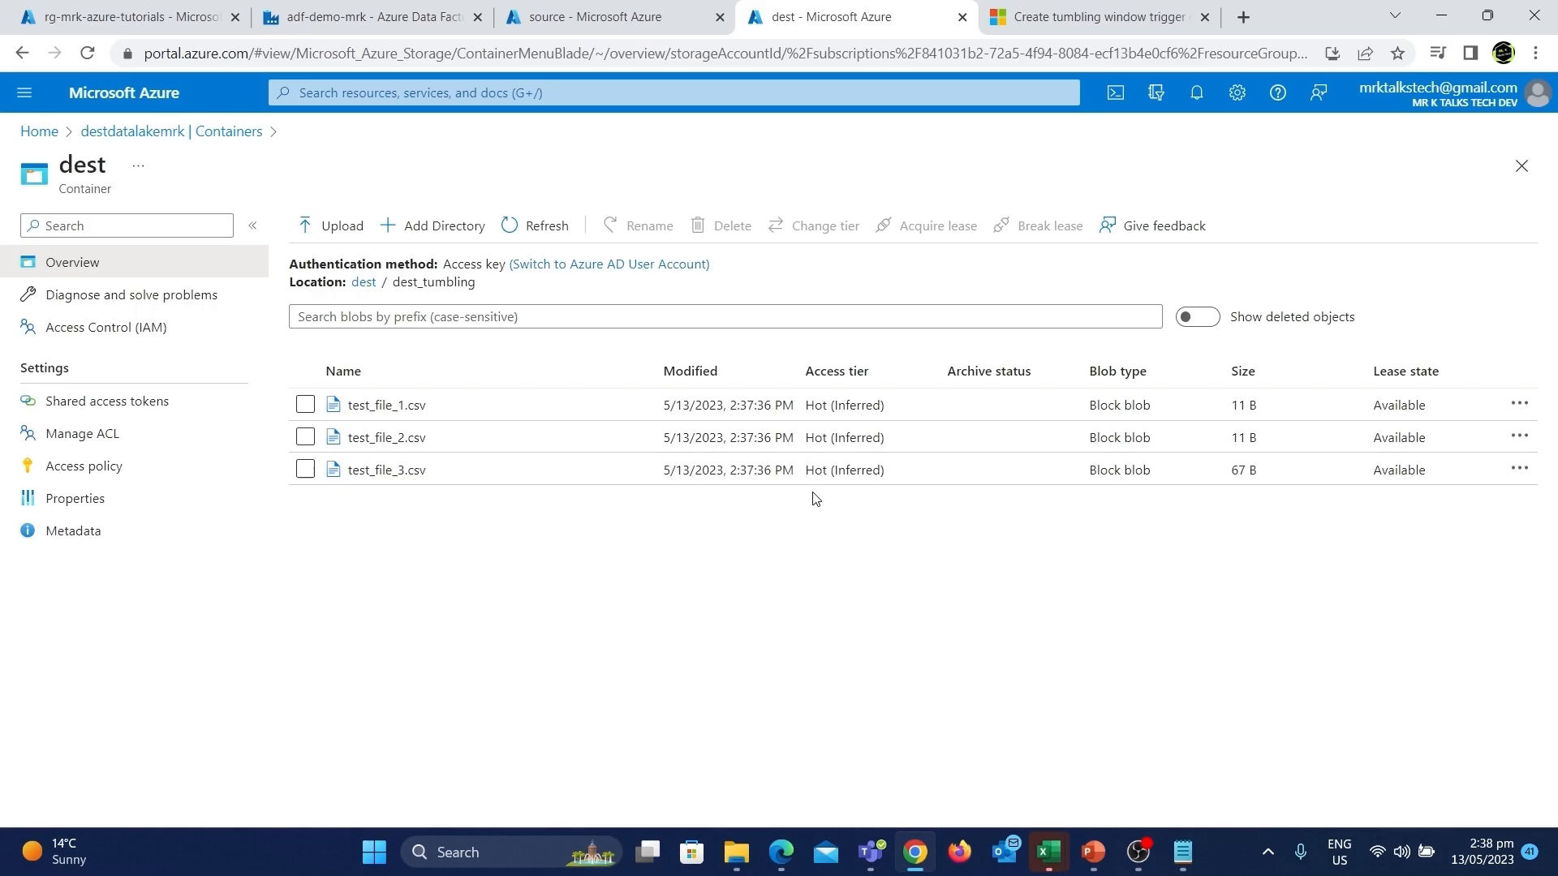
Upload test_file_4.csv from the testing_tumbling download folder into the source container's source_tumbling folder.
left_click(600, 17)
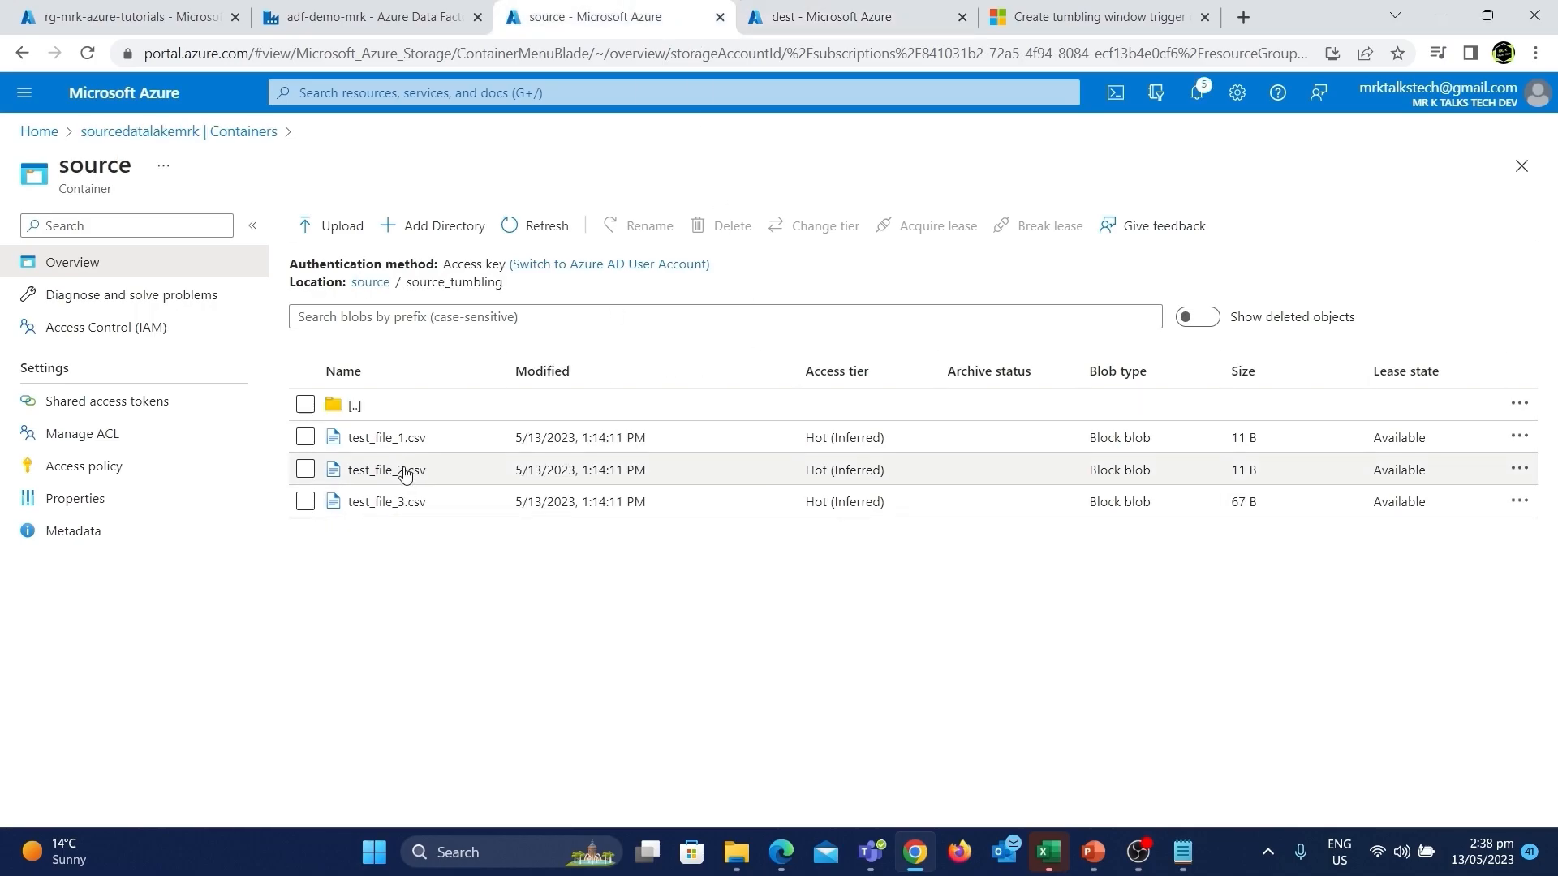
left_click(322, 226)
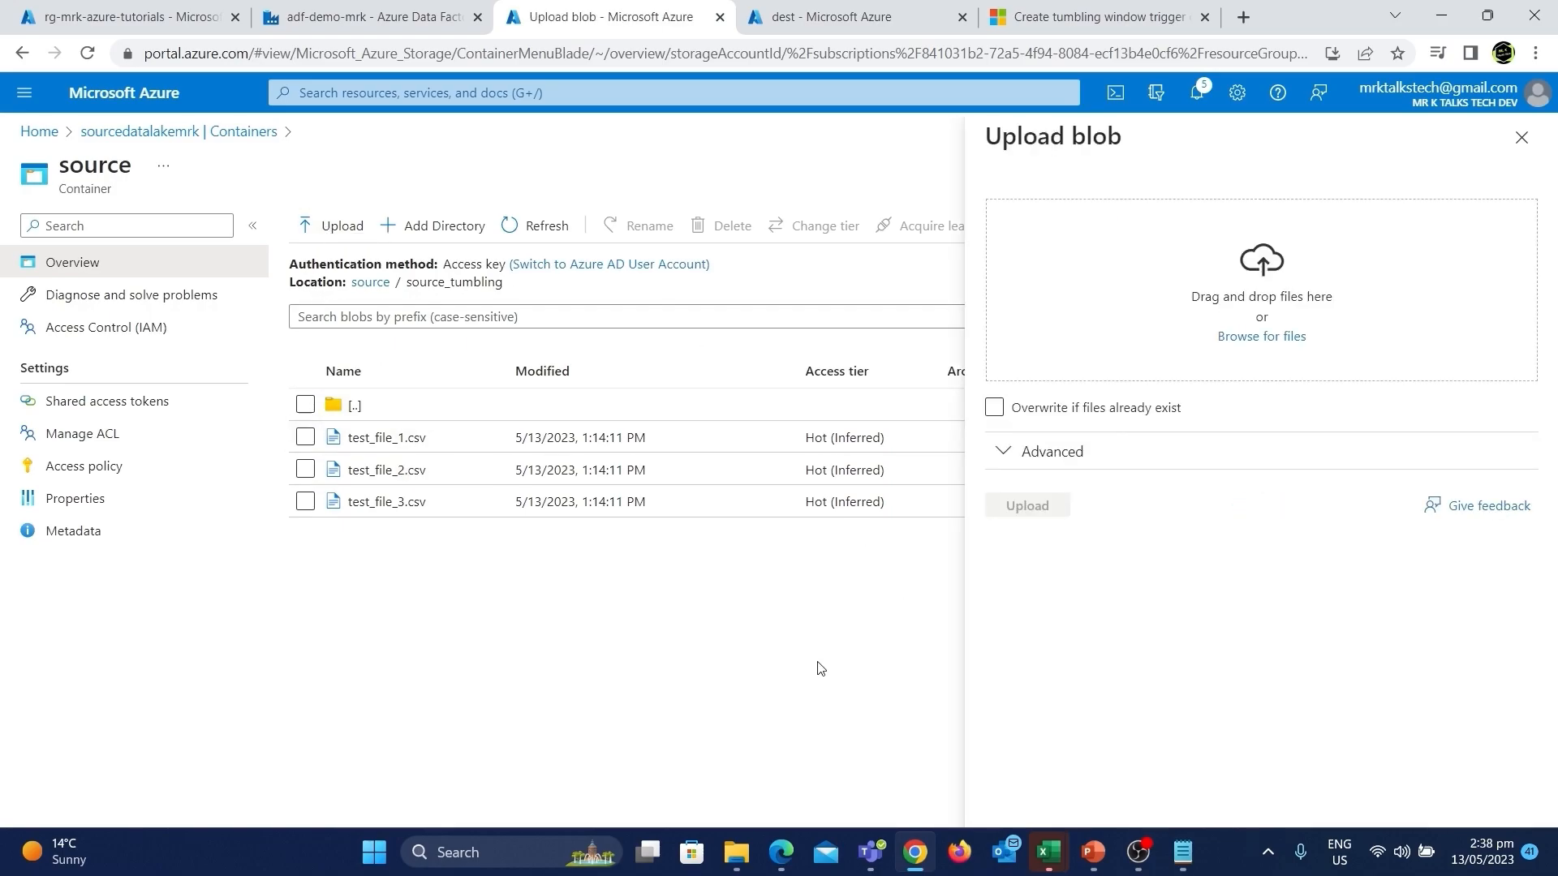
left_click(738, 853)
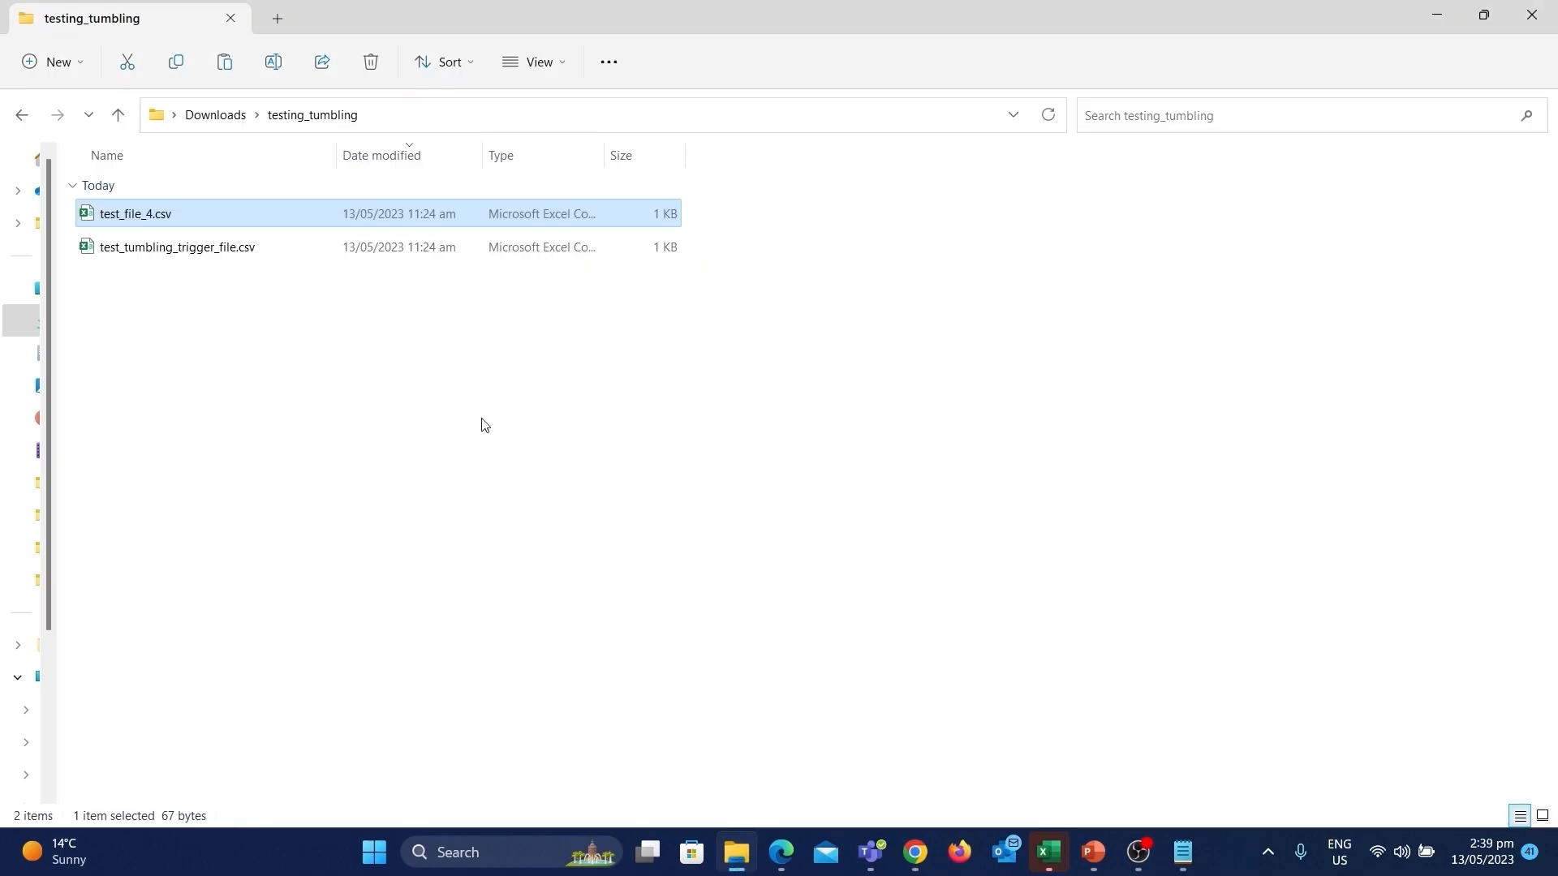
left_click_drag(199, 217, 1195, 307)
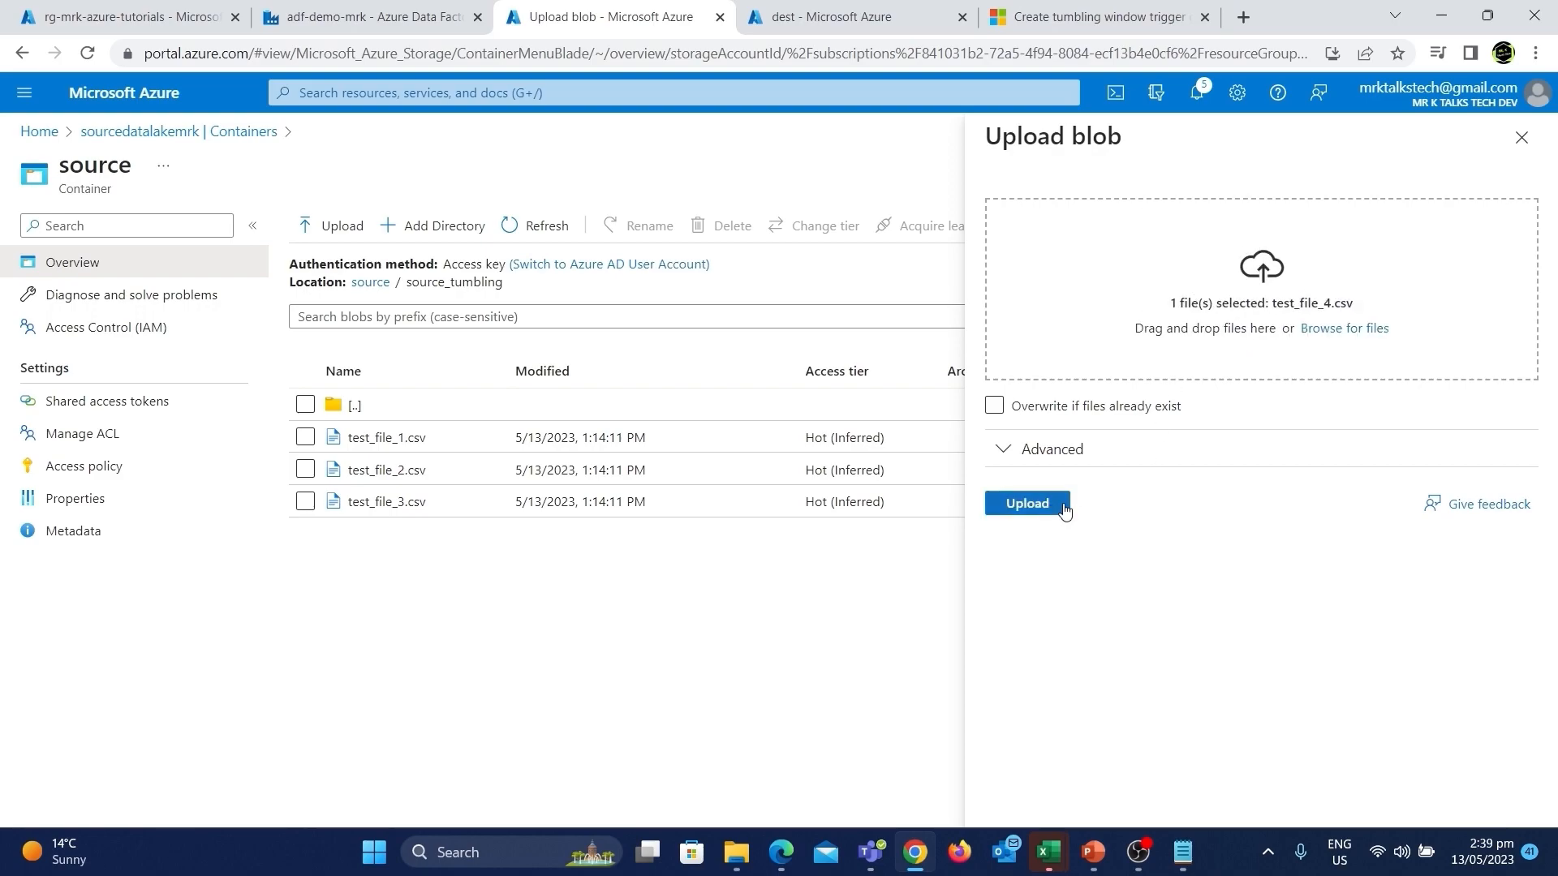
left_click(1042, 513)
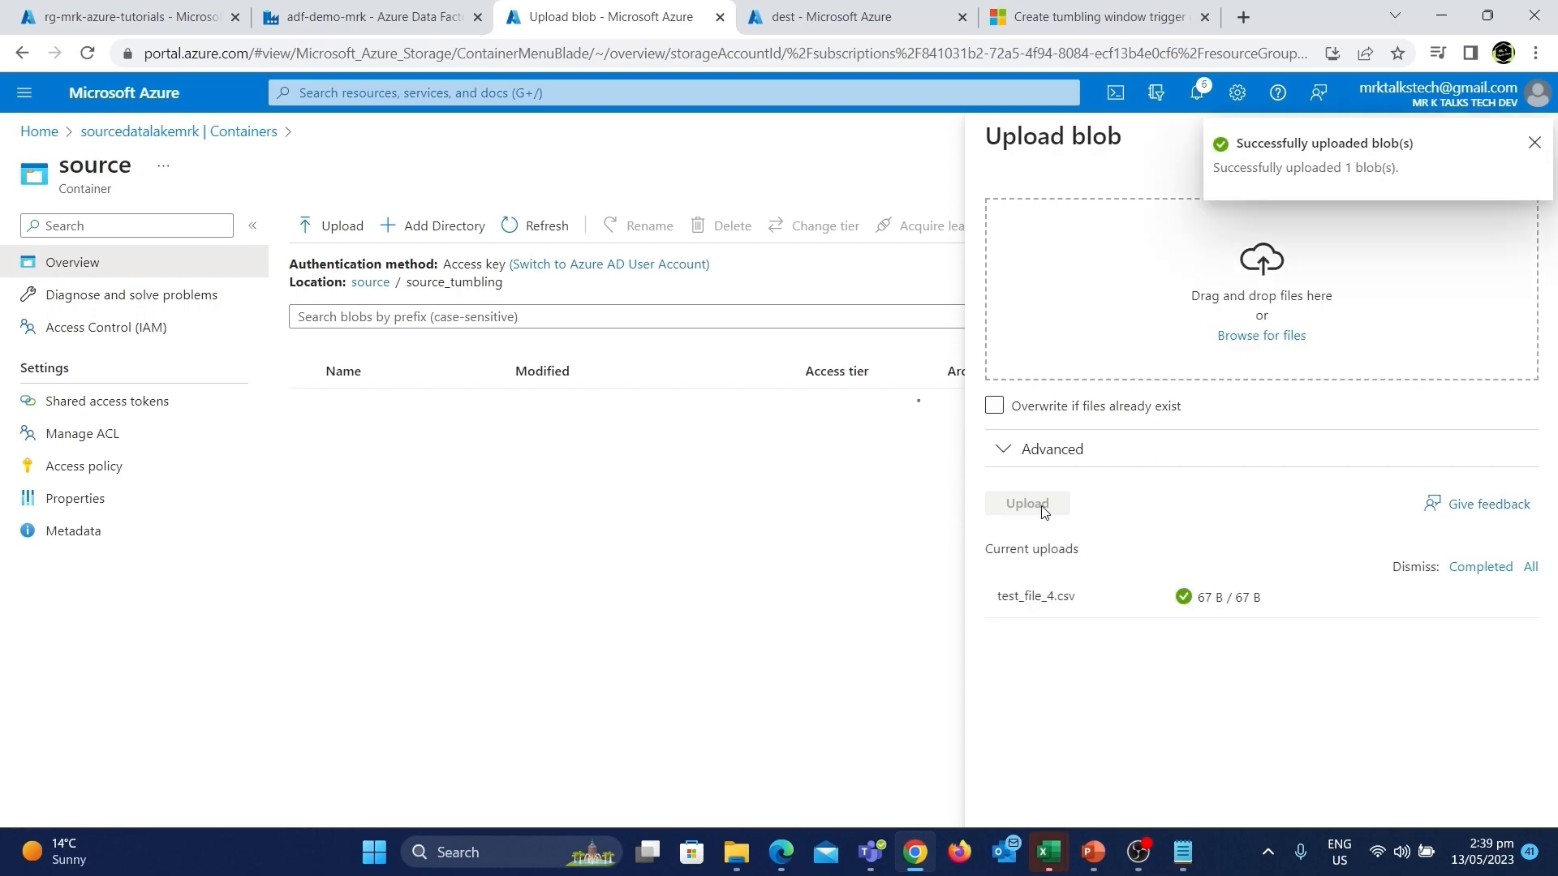
left_click(1534, 146)
left_click(1521, 139)
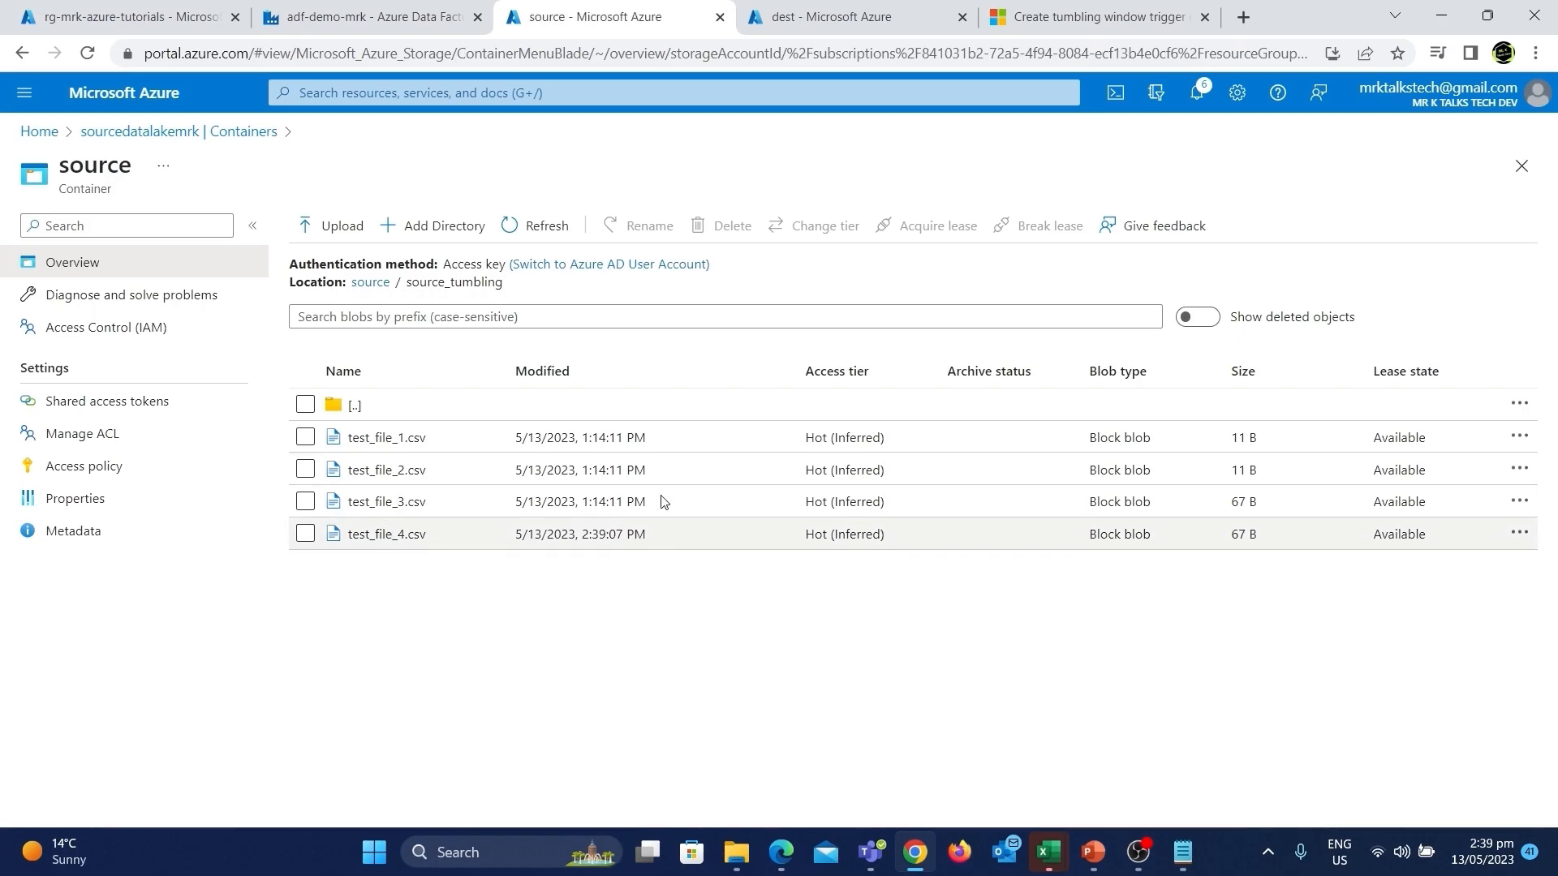
Debug-run the copy_pipeline_tumbling pipeline again and refresh its run status until it finishes.
left_click(878, 13)
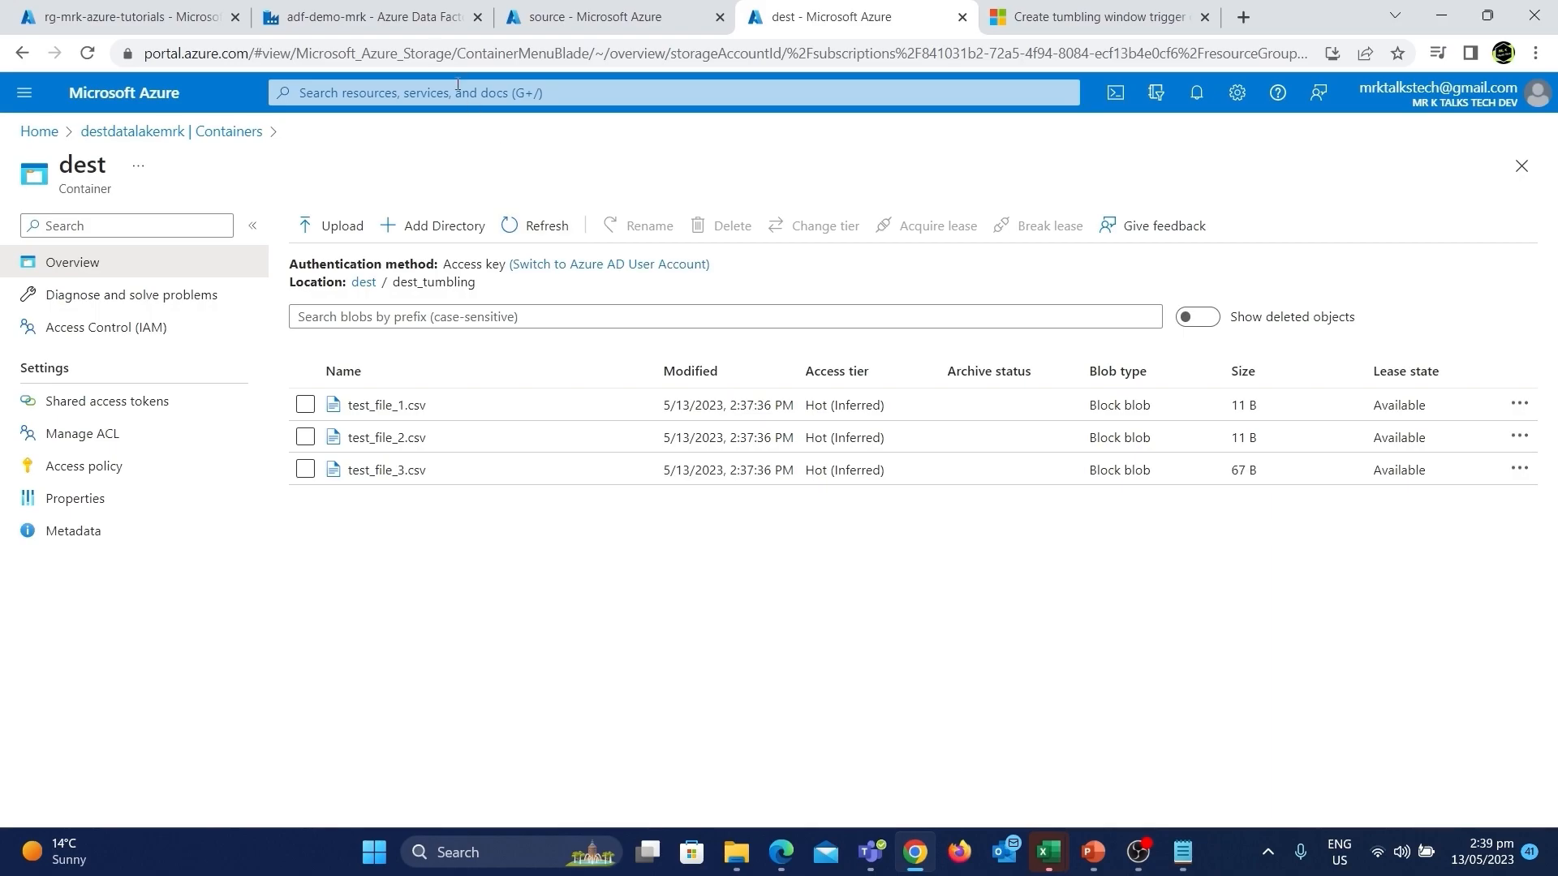
left_click(373, 20)
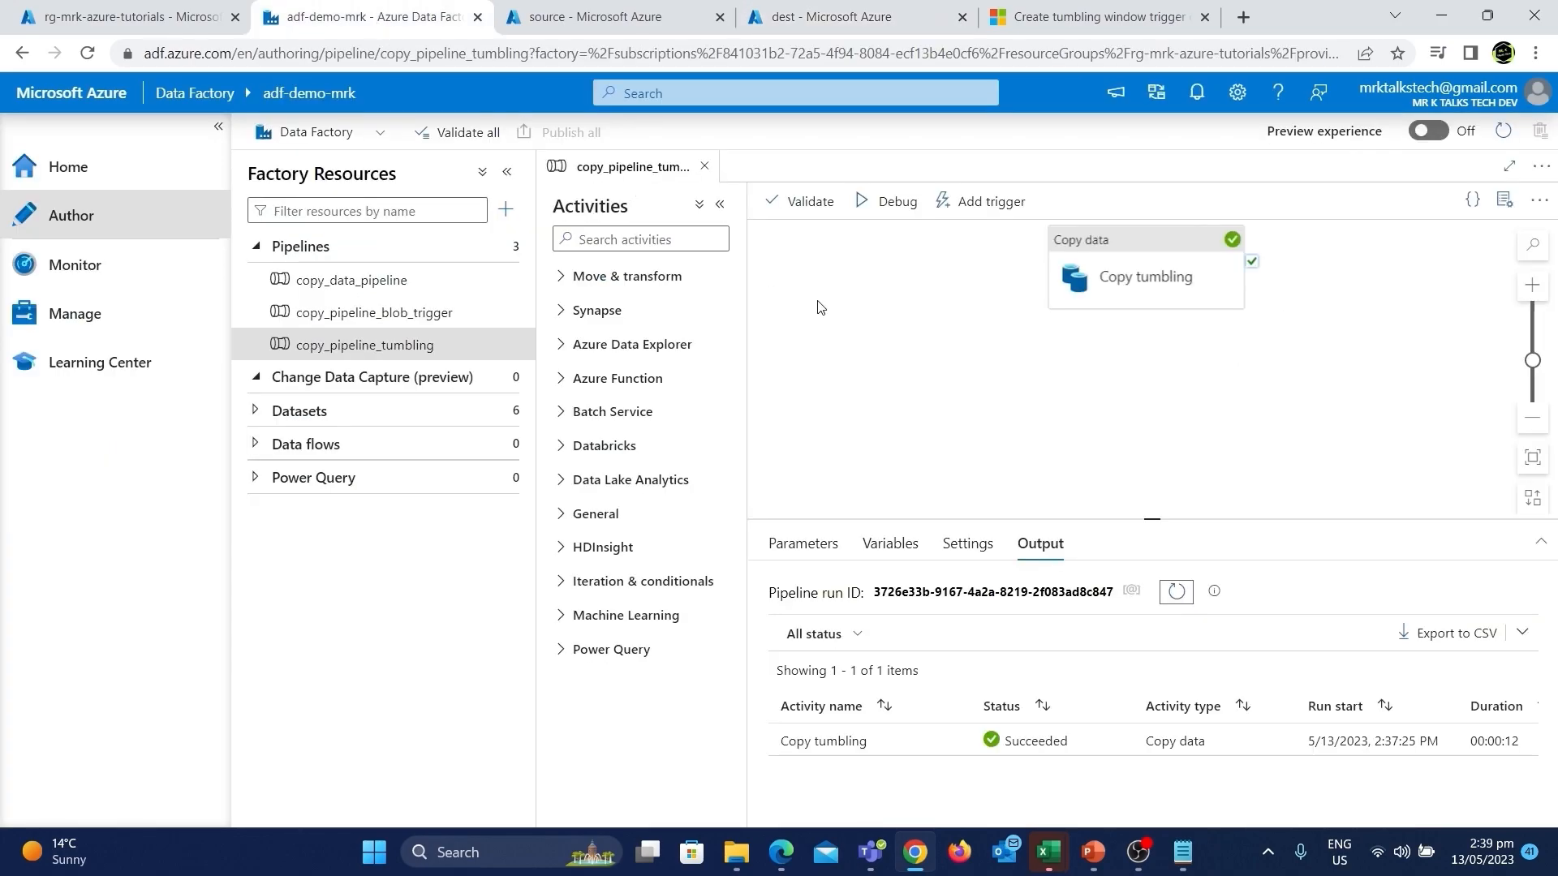
left_click(892, 199)
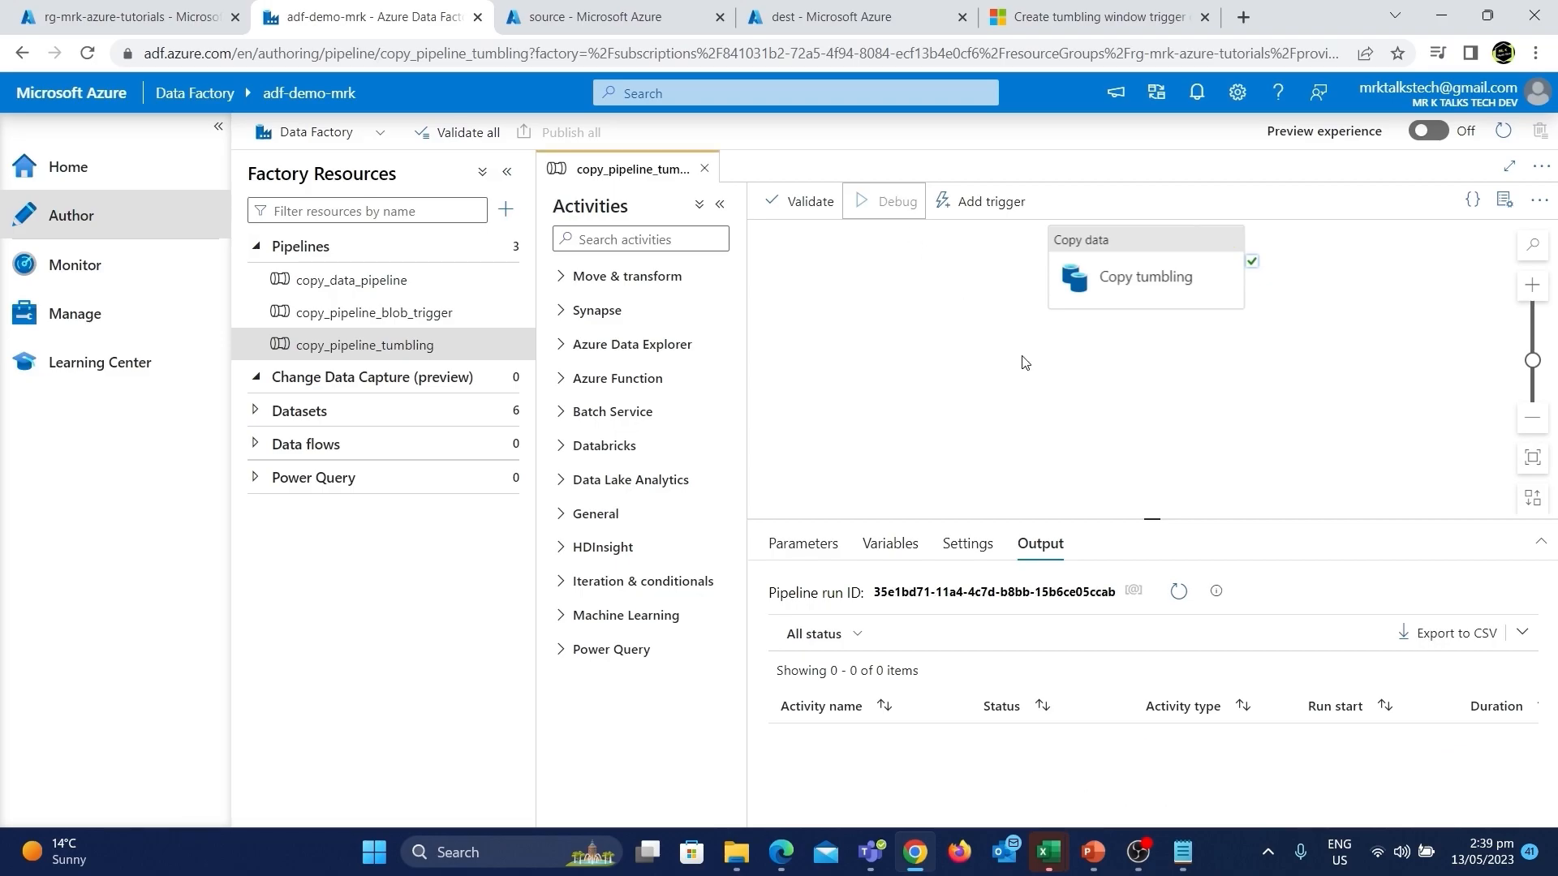
left_click(1185, 602)
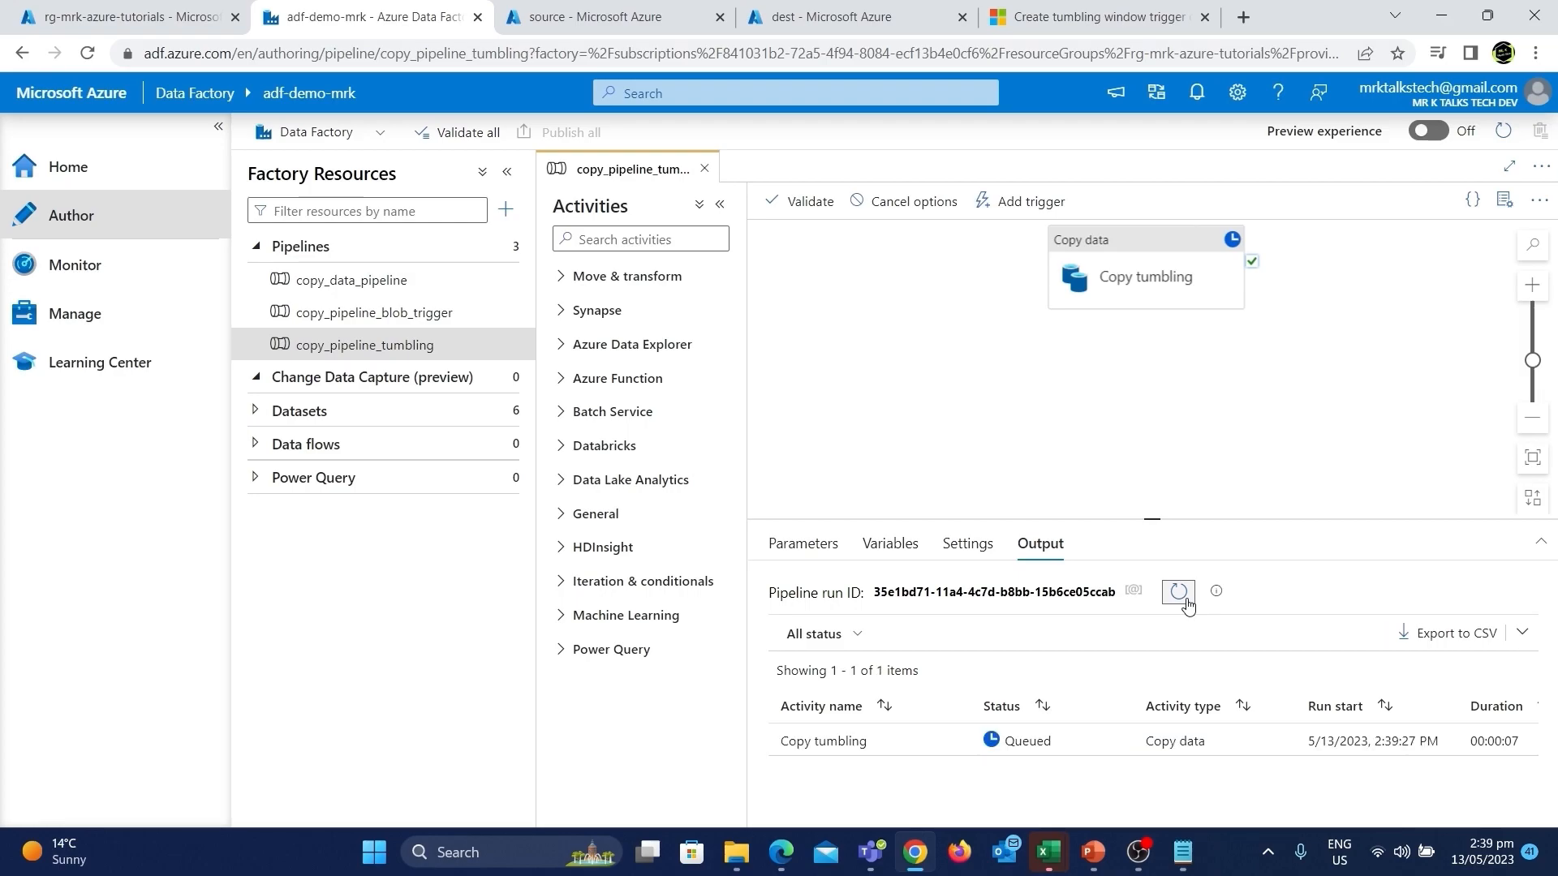
left_click(1185, 602)
Refresh the dest_tumbling folder of the dest container to check the copied files.
left_click(853, 10)
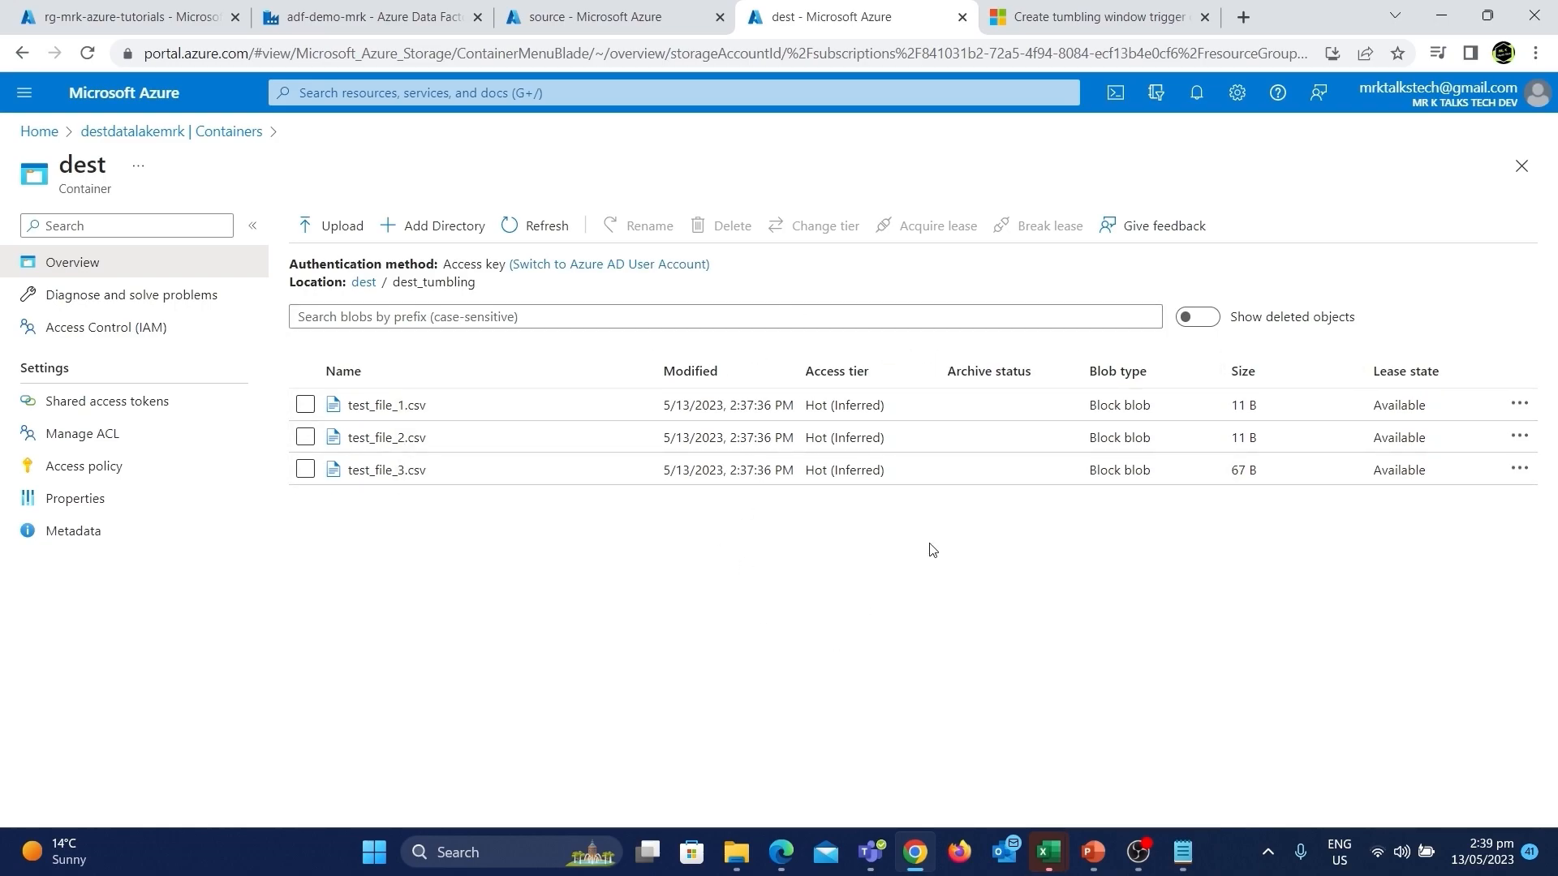
left_click(514, 225)
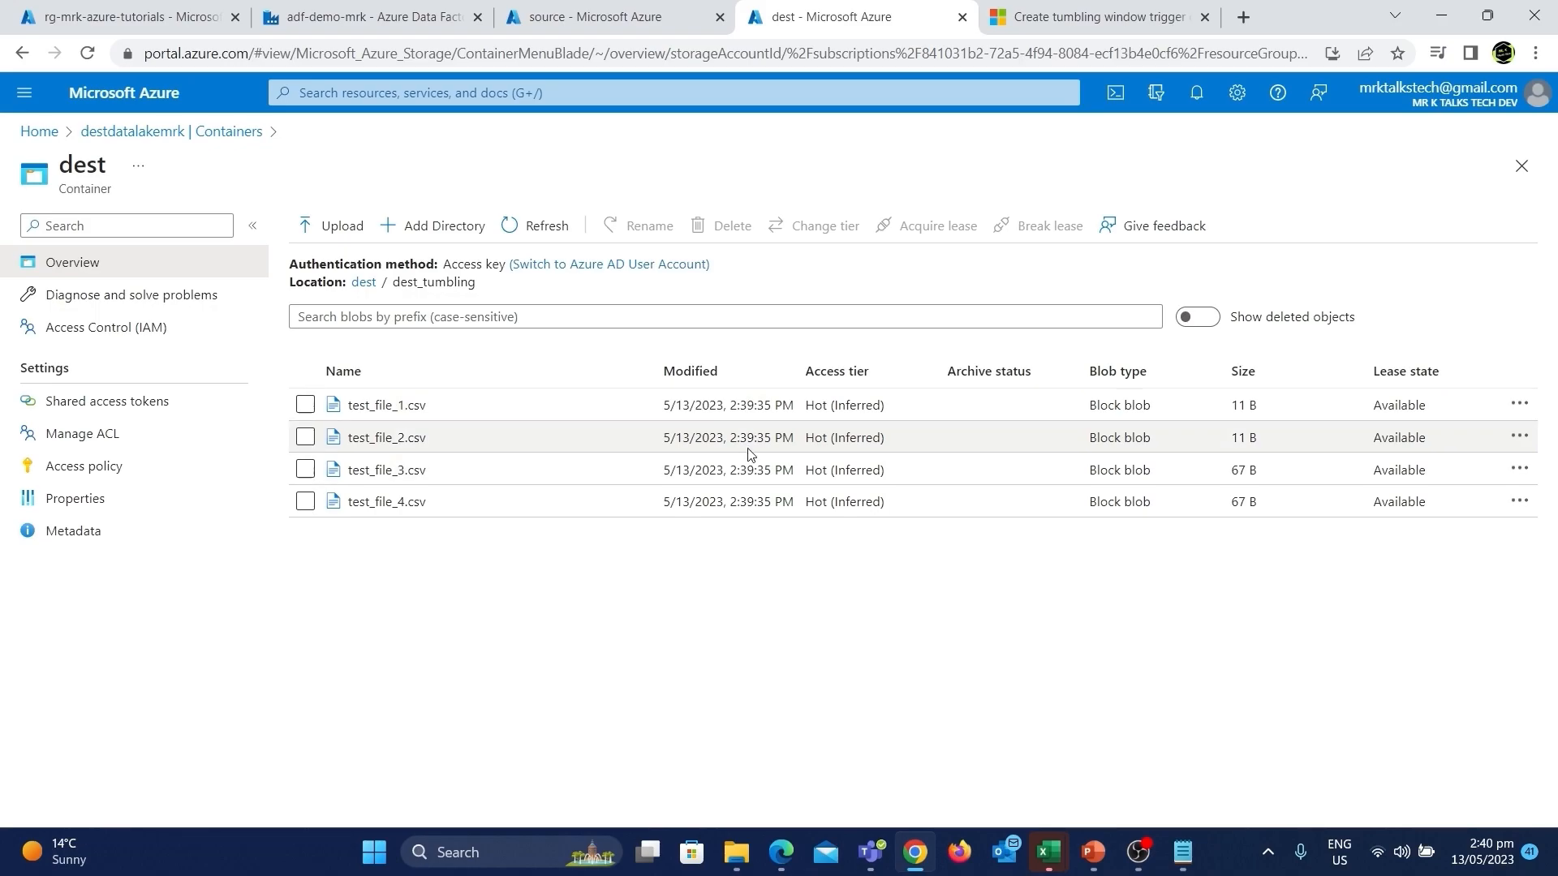
Inspect the Copy tumbling activity's output details and compare the source and destination folder contents.
left_click(412, 17)
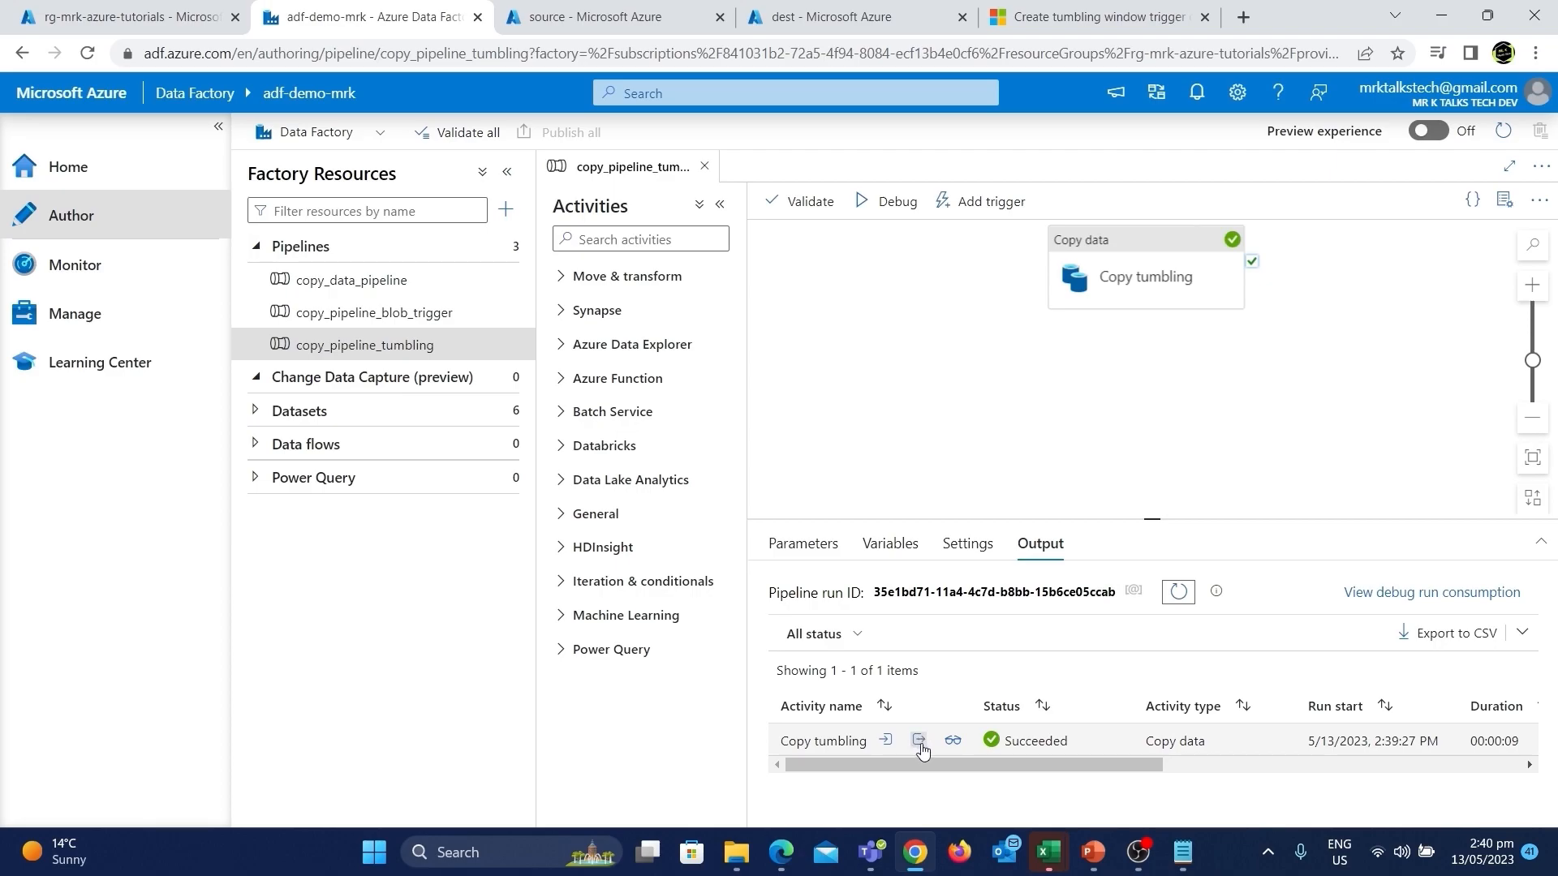
left_click(920, 743)
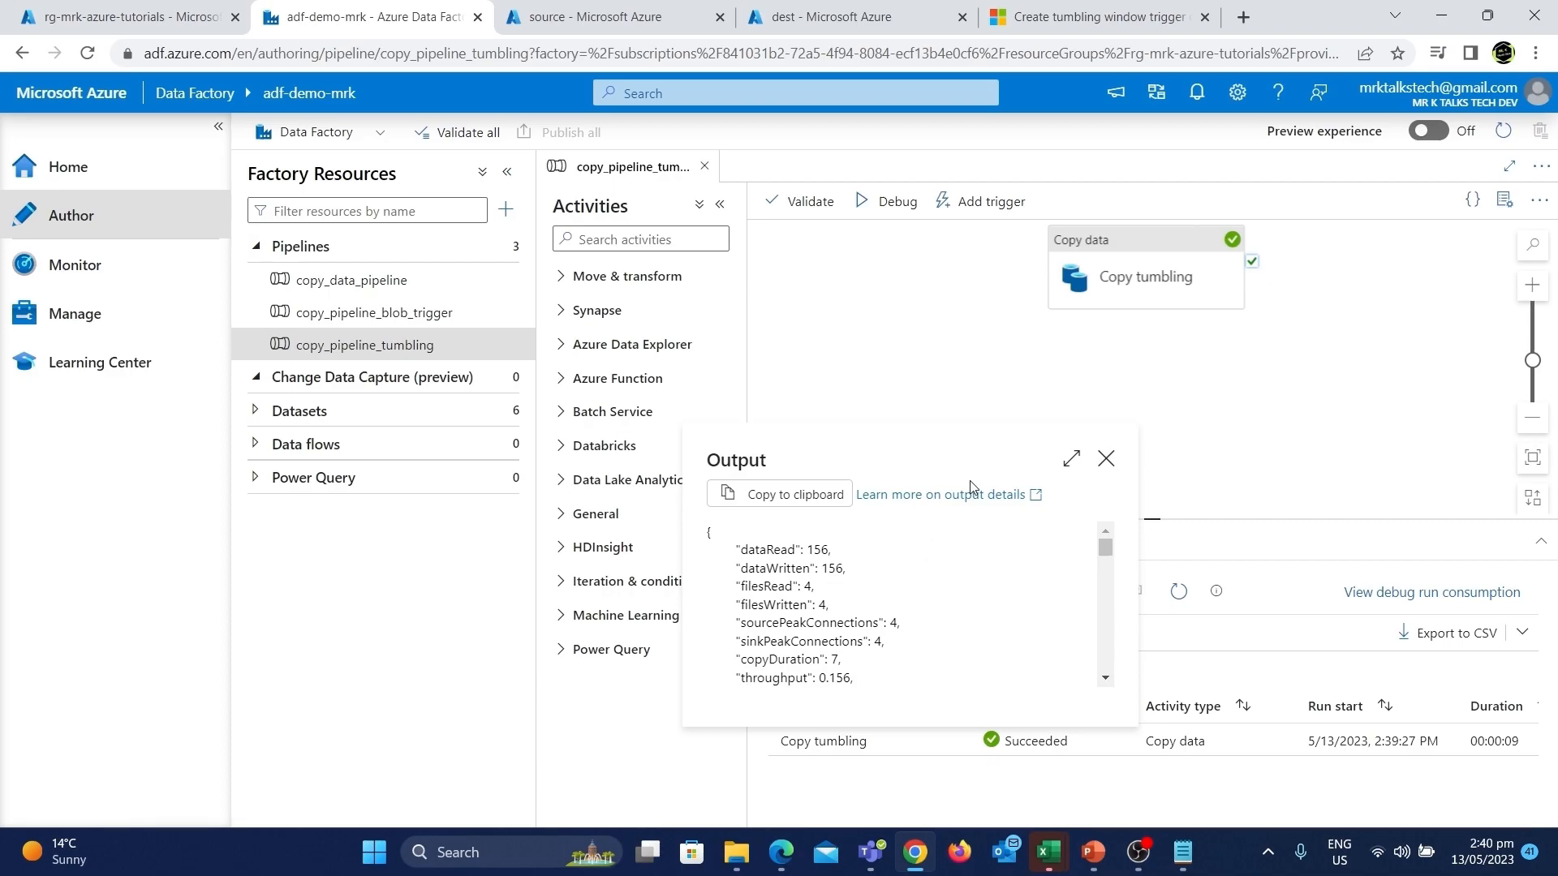
left_click(851, 9)
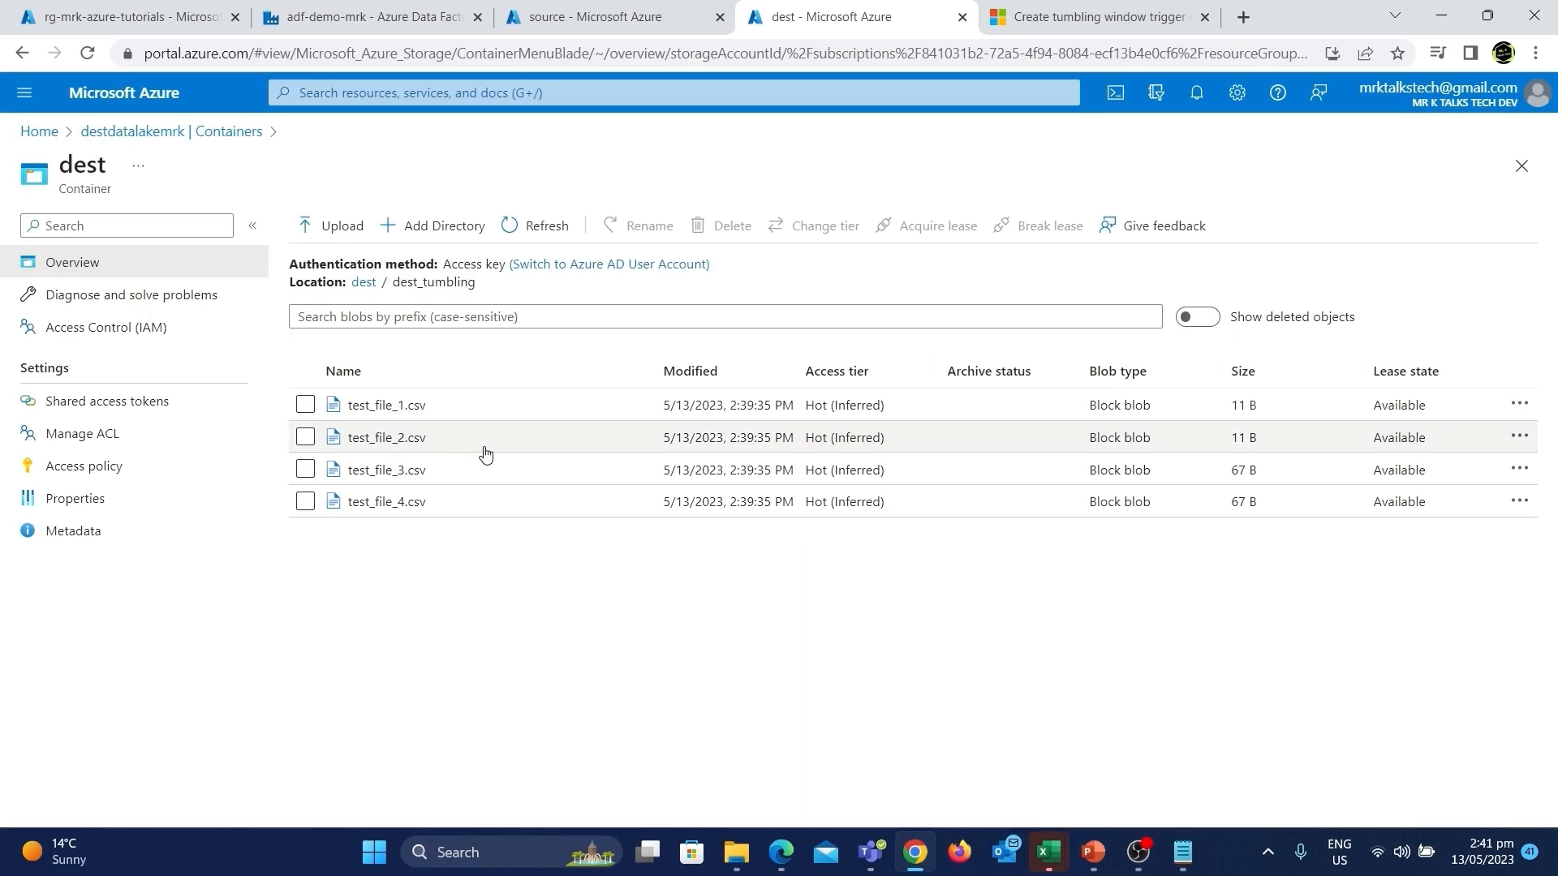
left_click(557, 16)
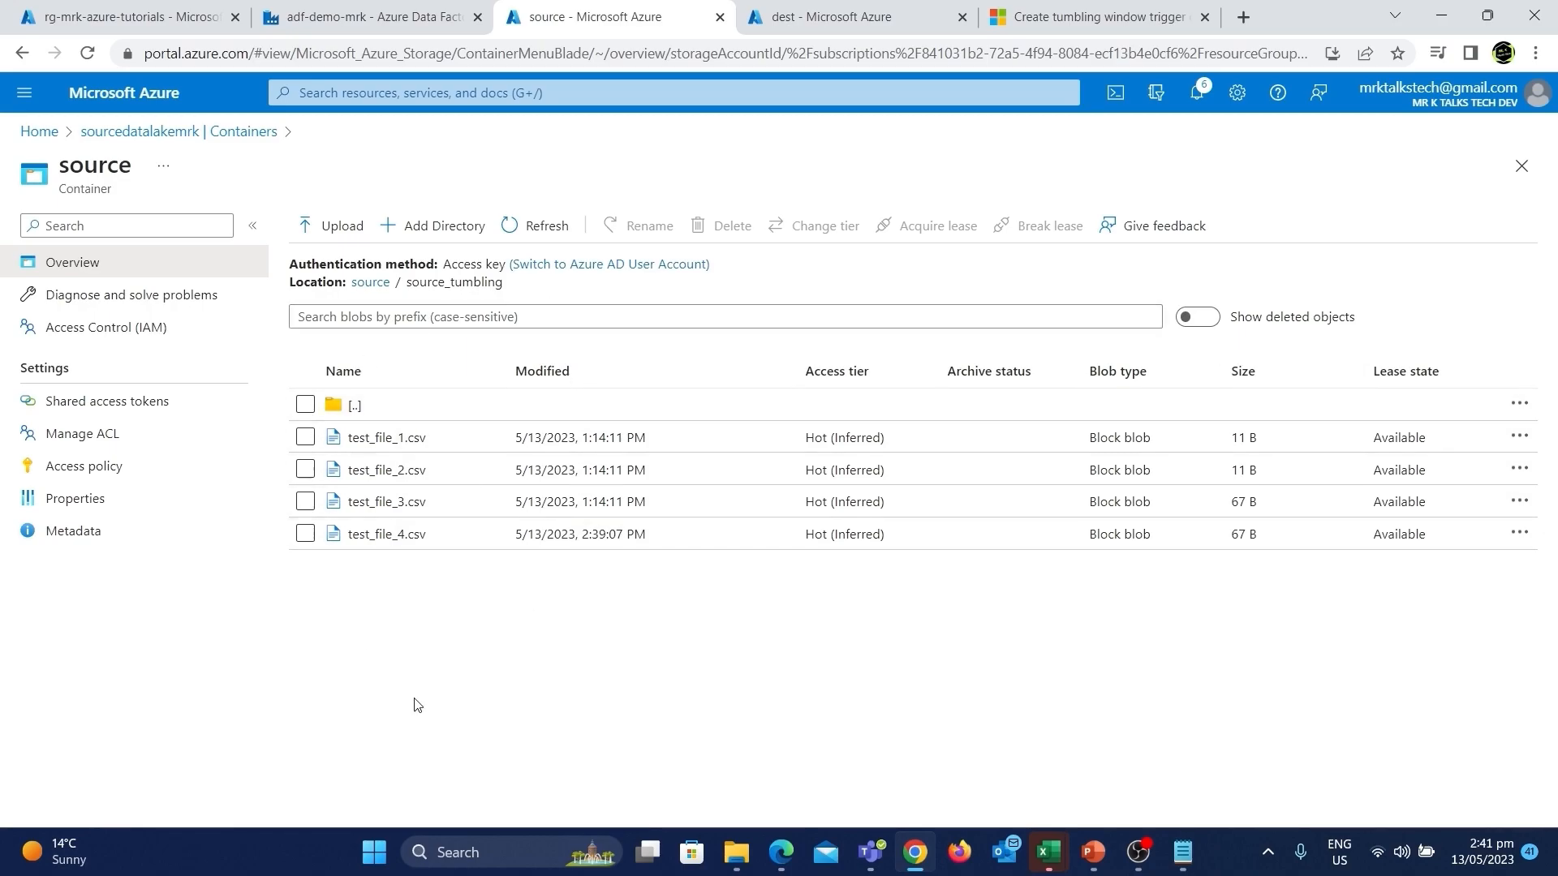
left_click(791, 9)
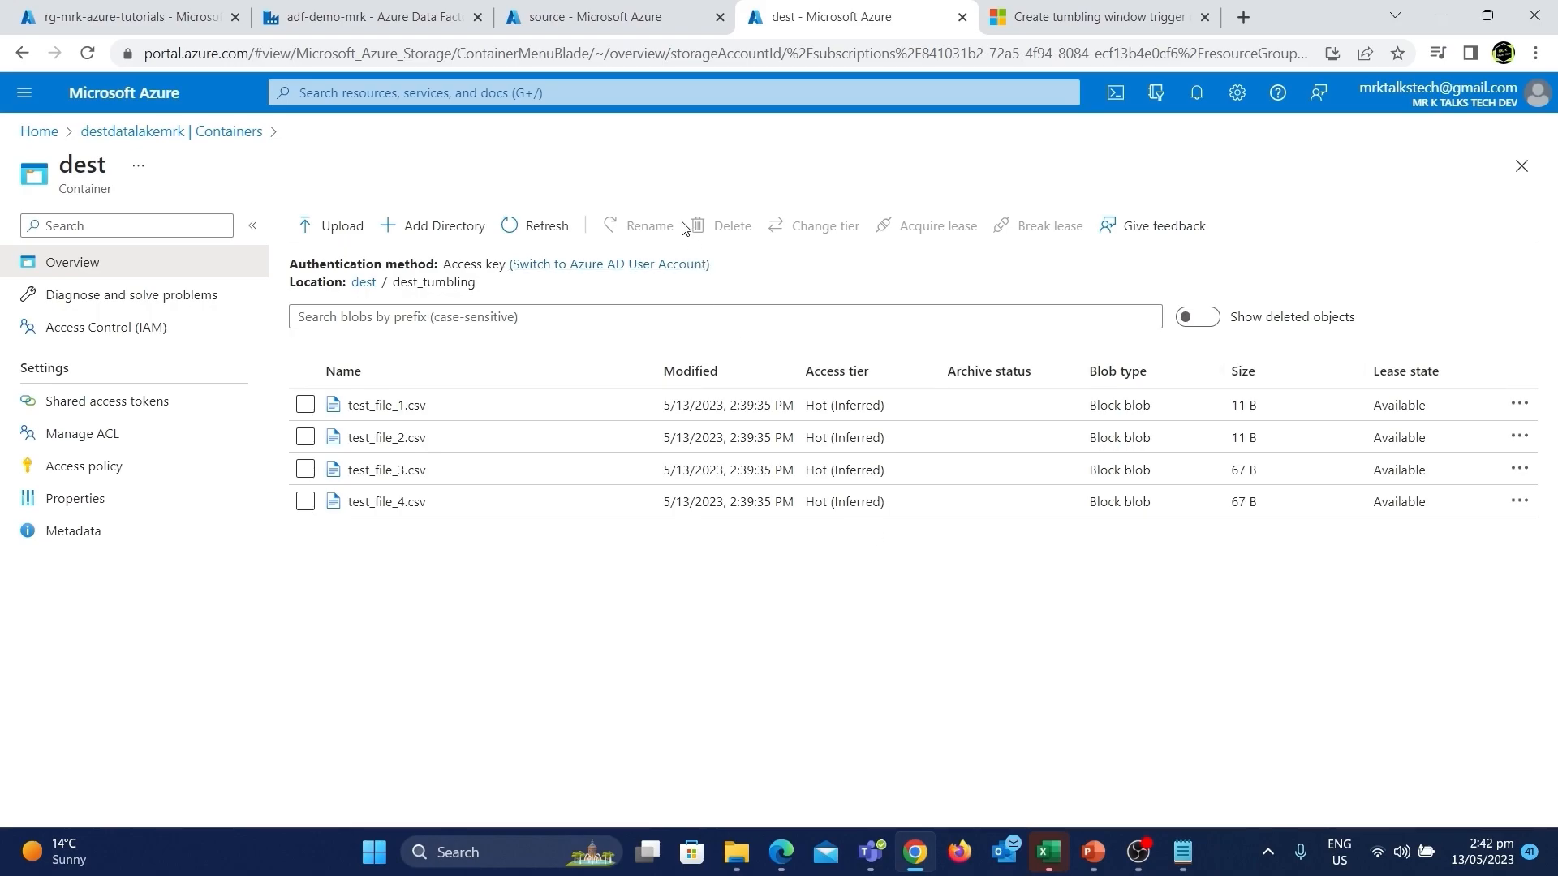
left_click(408, 14)
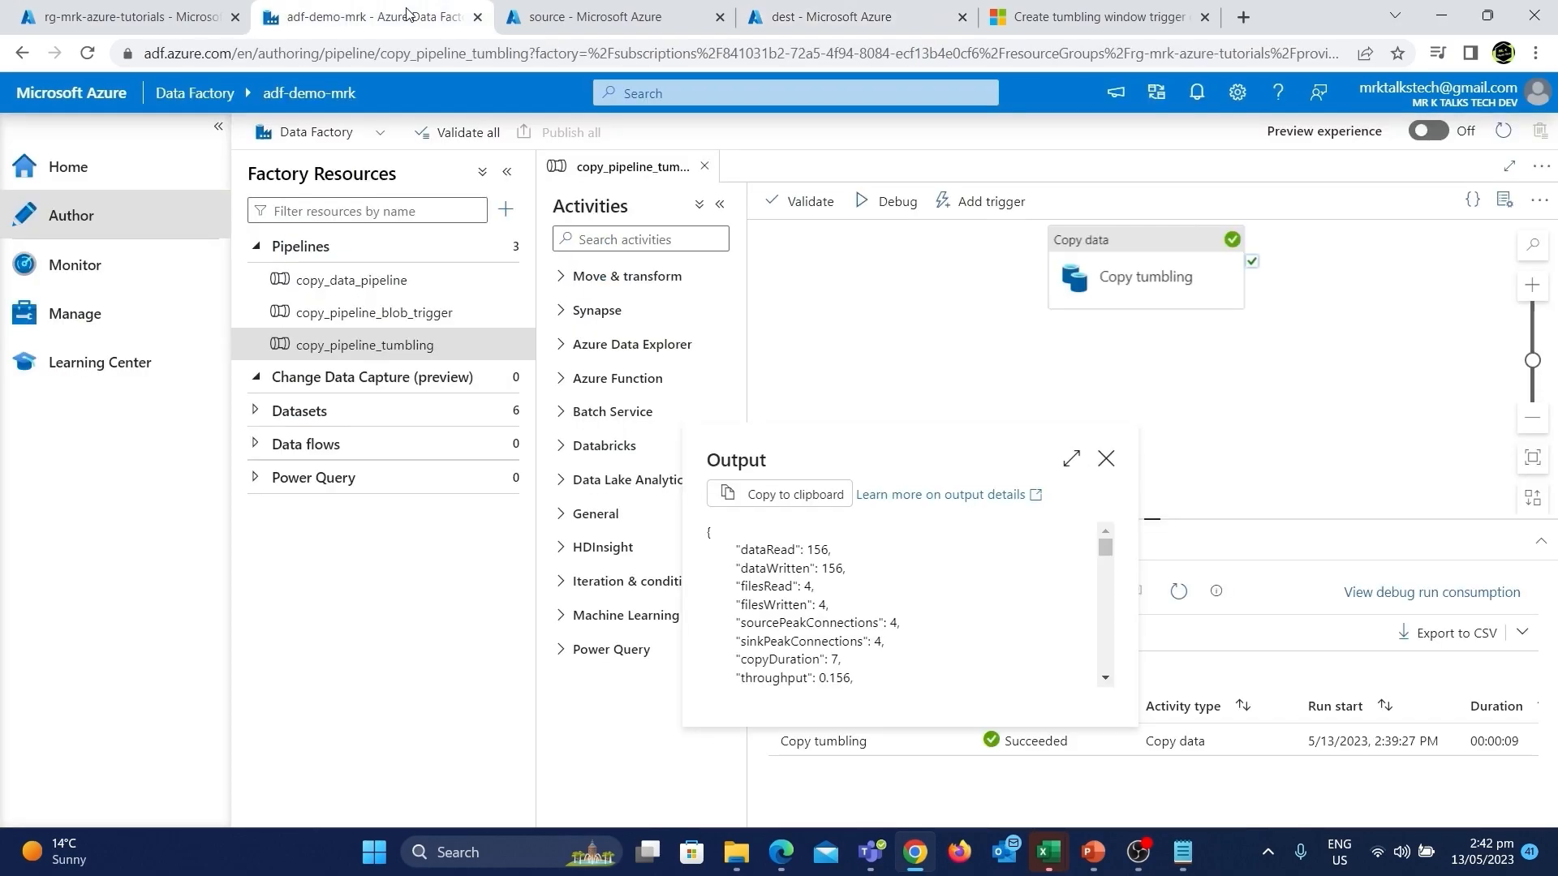
left_click(1107, 458)
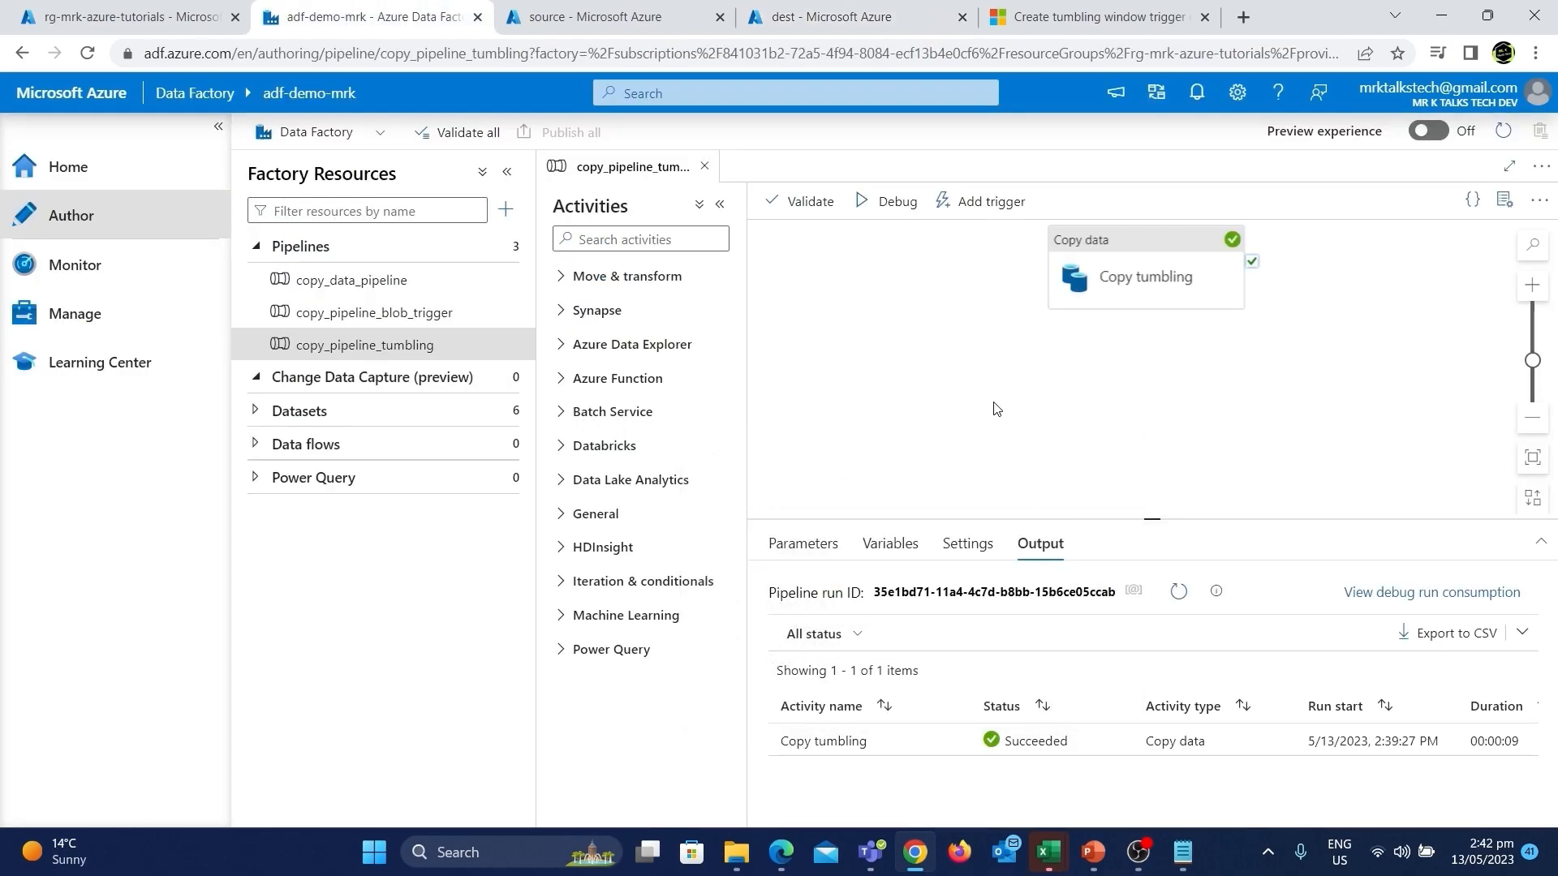
Add two String pipeline parameters named startTime and endTime.
left_click(803, 539)
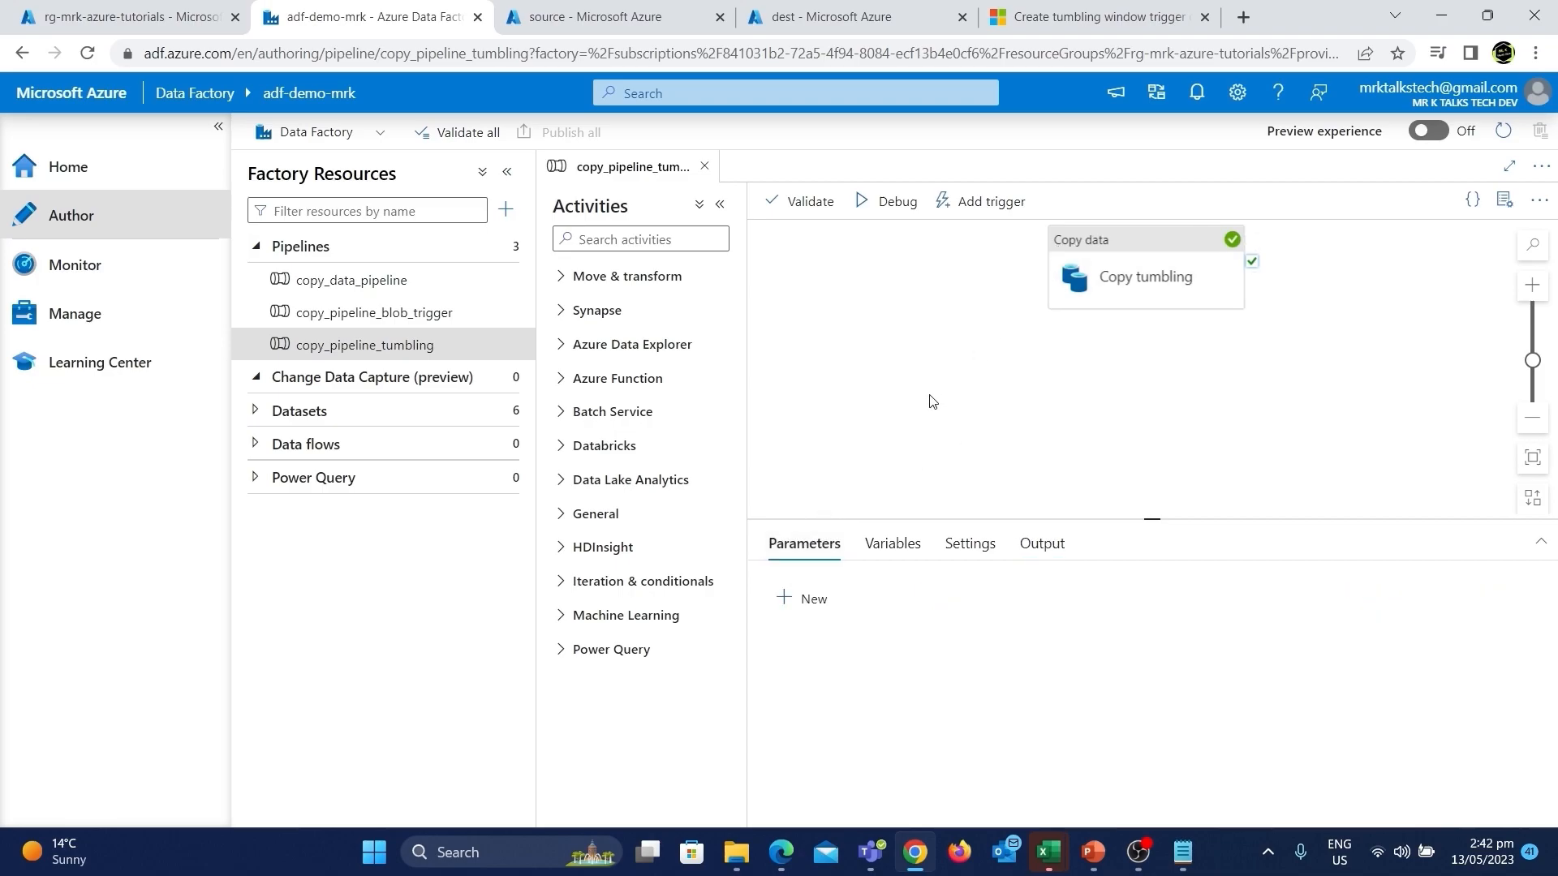
left_click(807, 599)
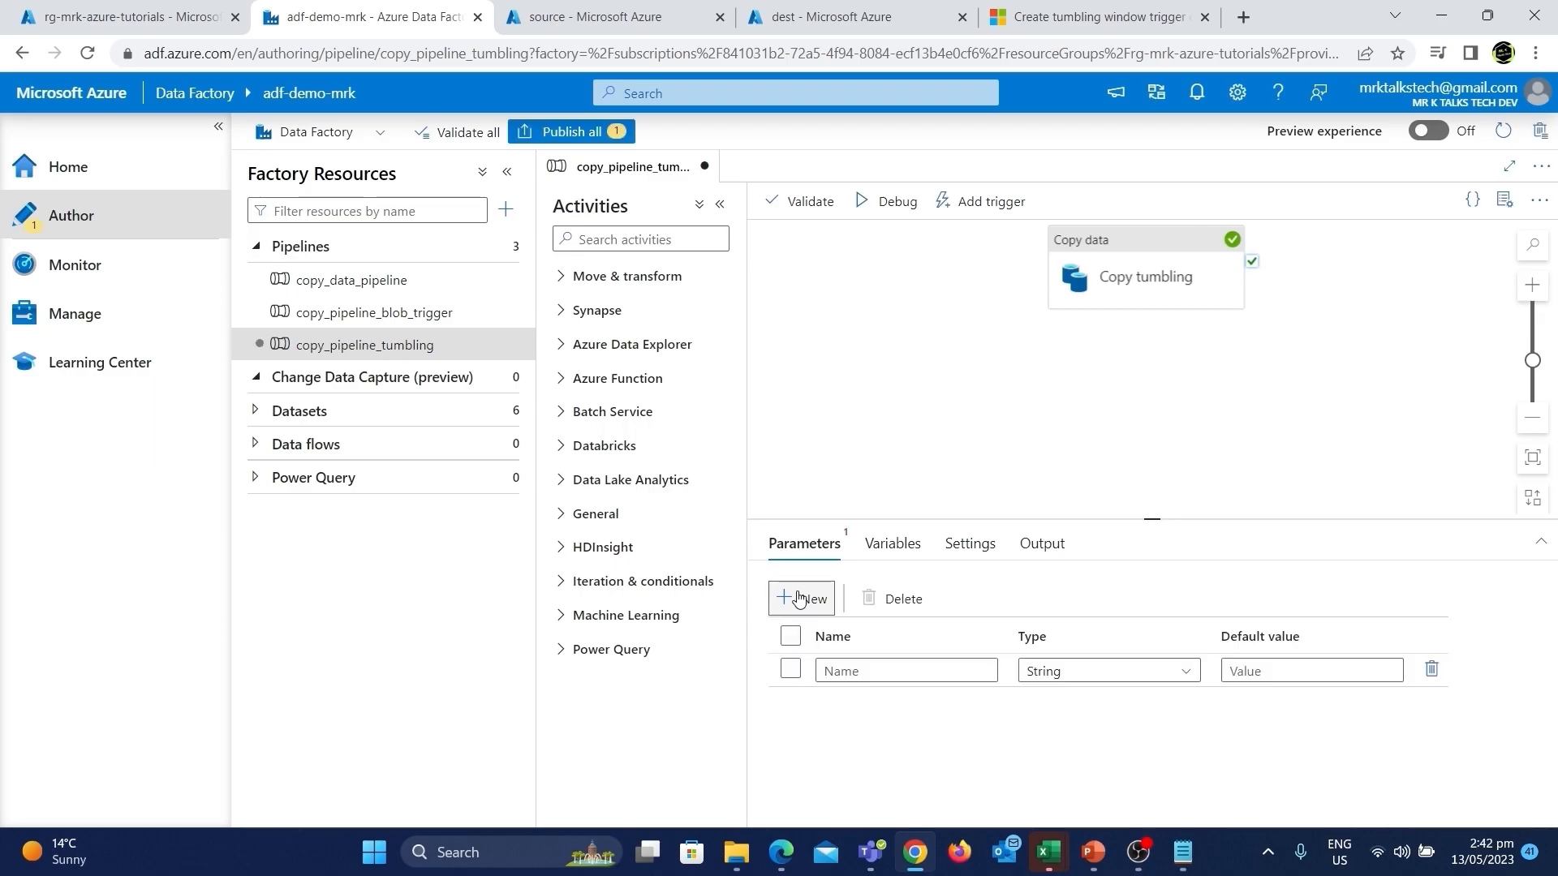
left_click(836, 666)
type("st")
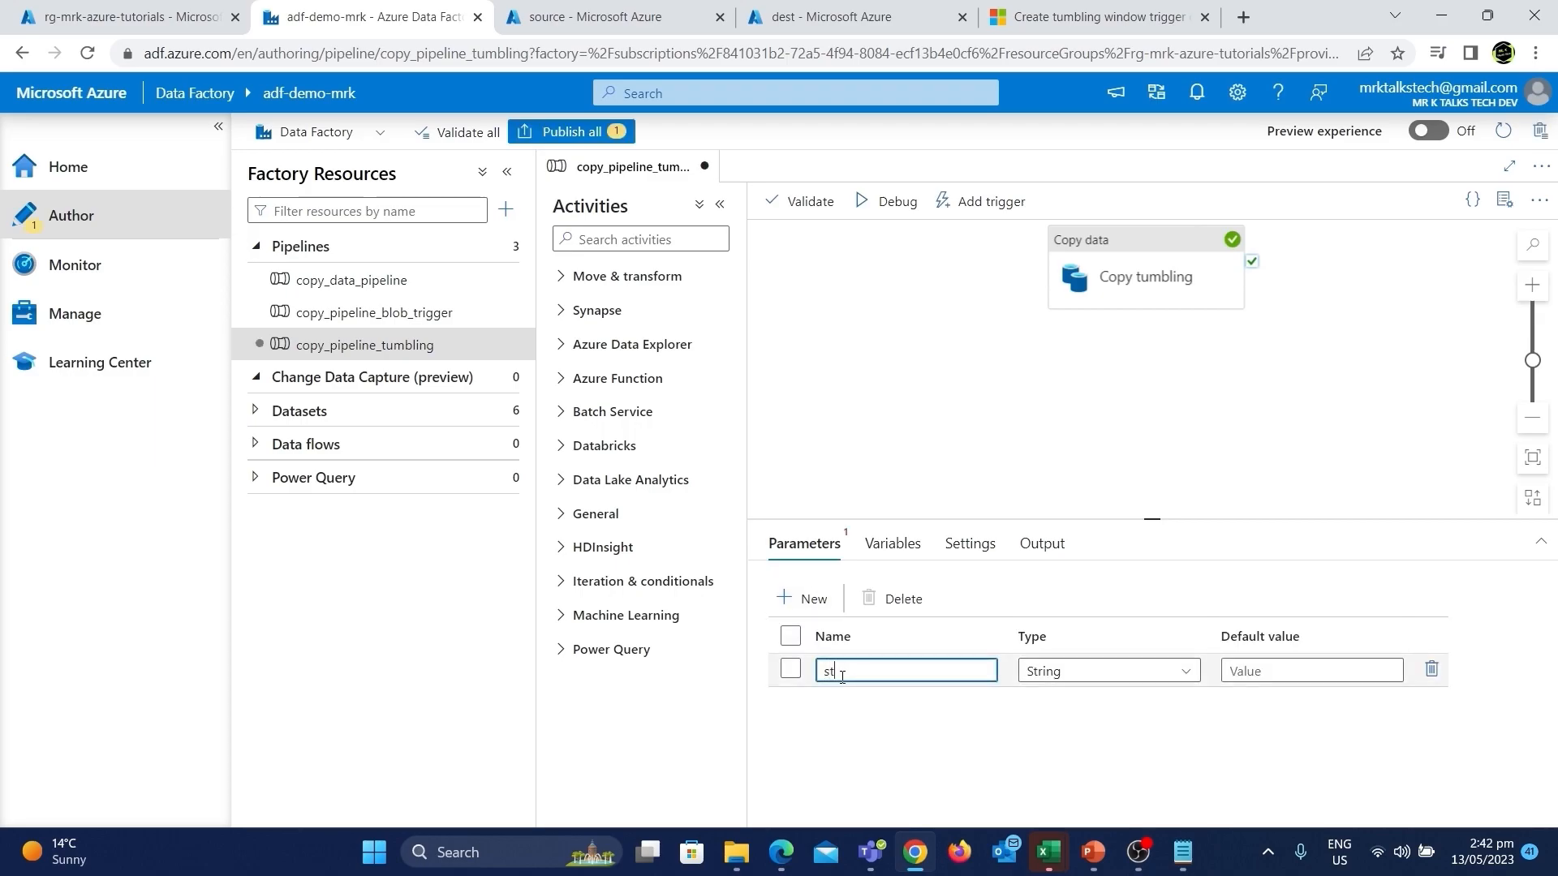
type("artTime")
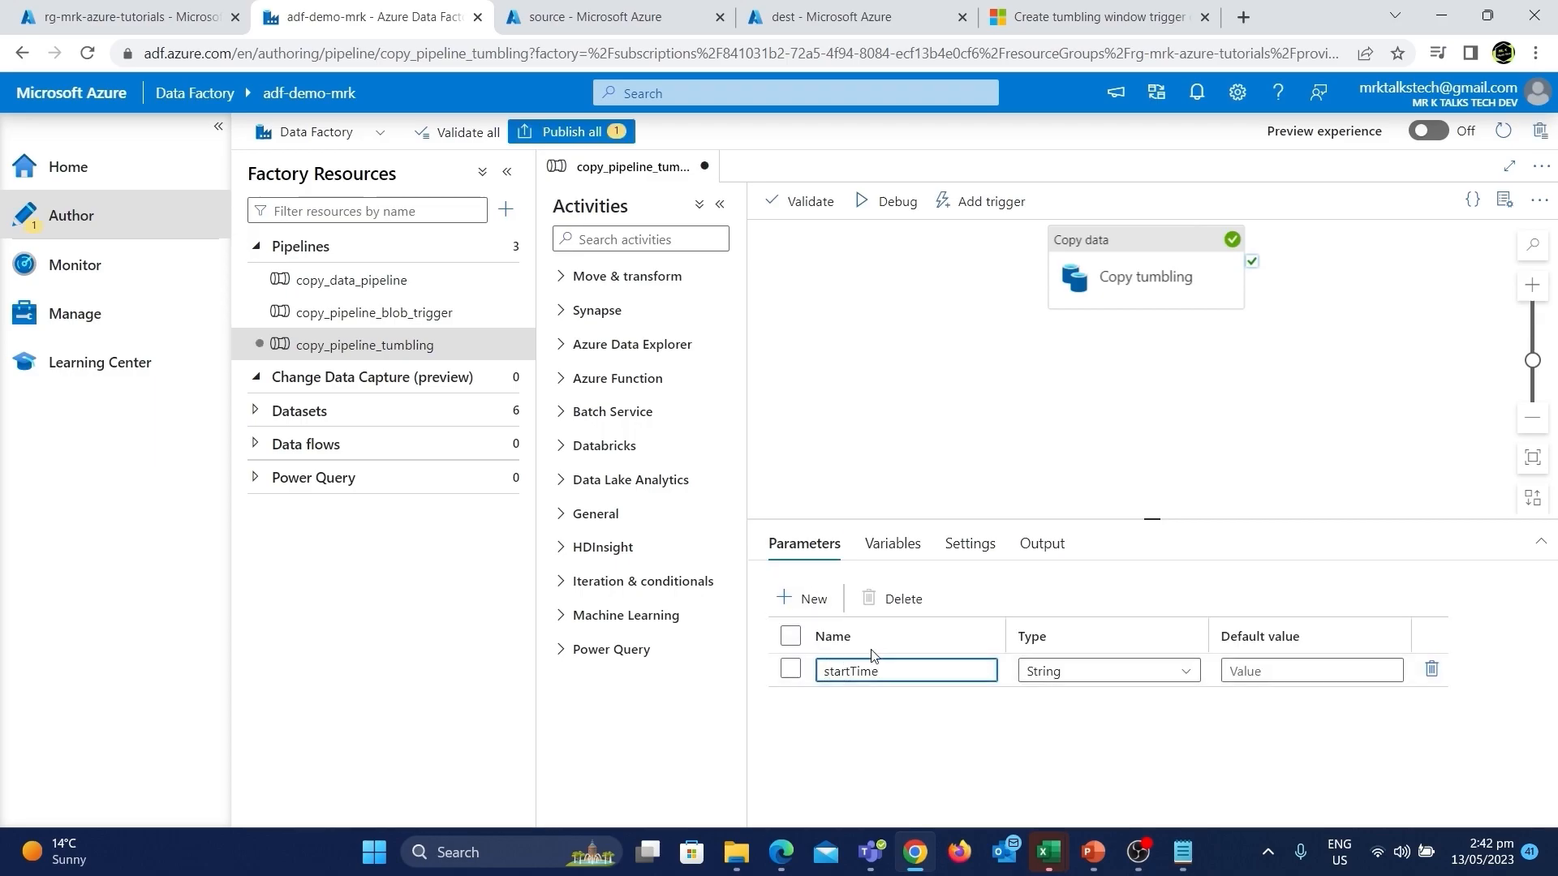
left_click(811, 602)
left_click(853, 702)
type("endTime")
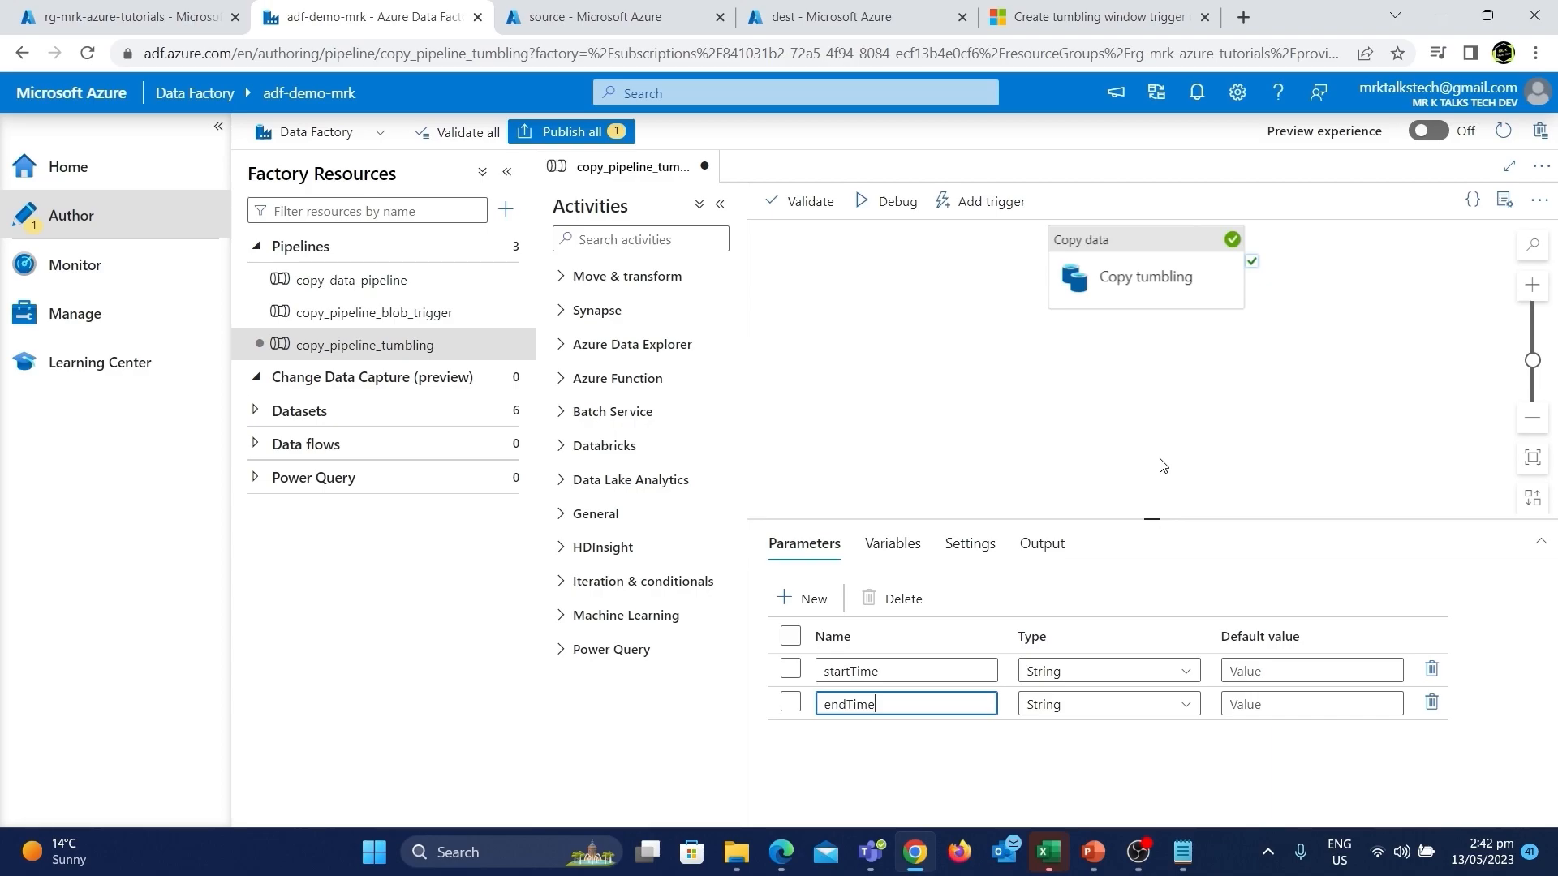
Add a new trigger to the pipeline and name it tumbling_trigger.
left_click(973, 197)
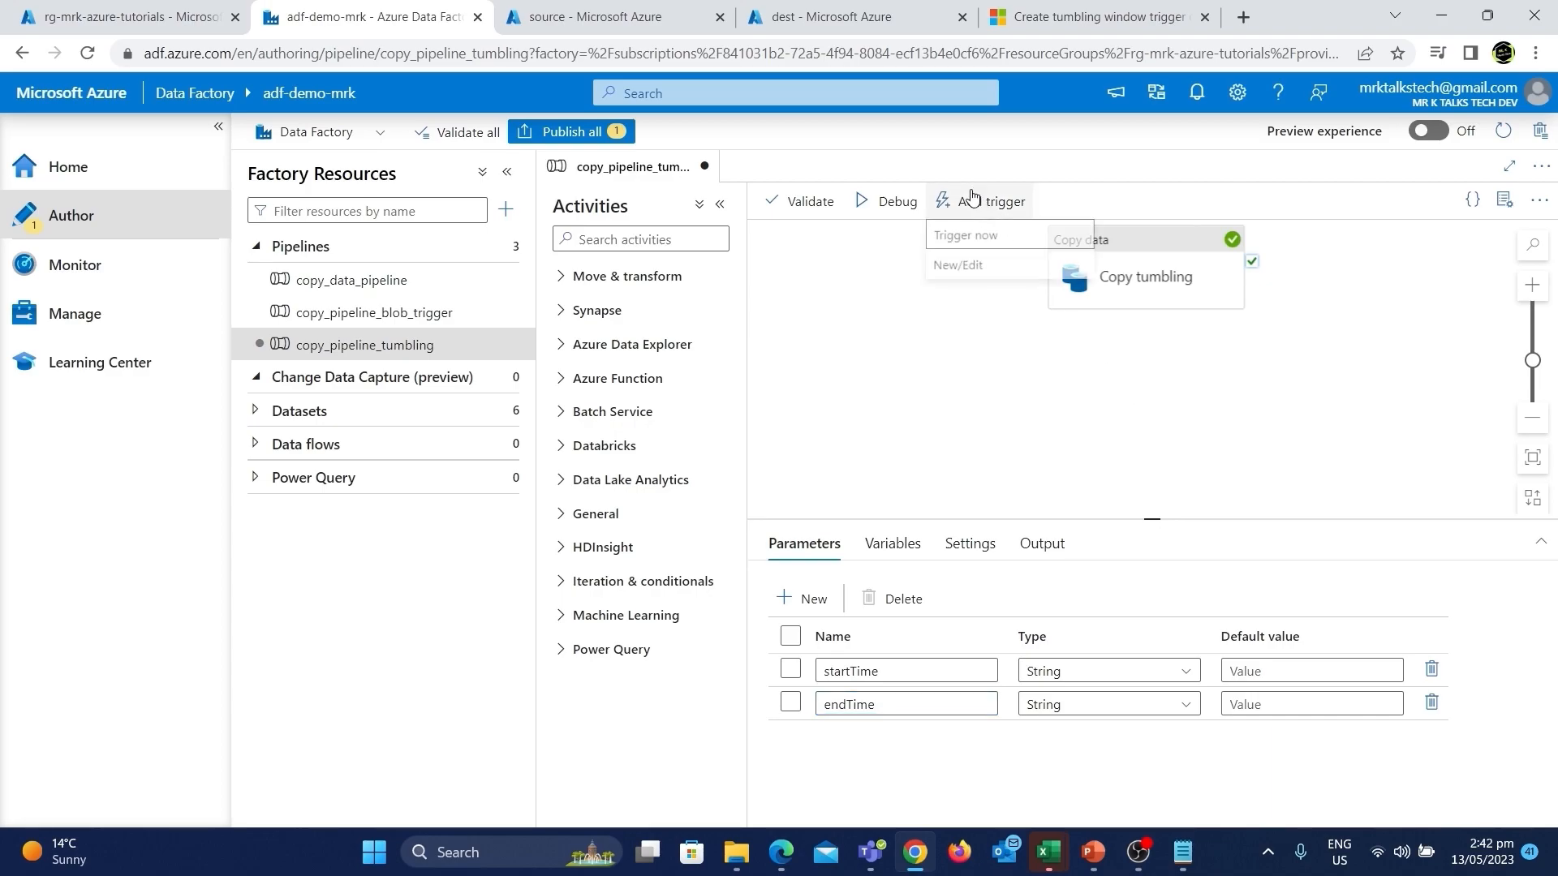
left_click(950, 275)
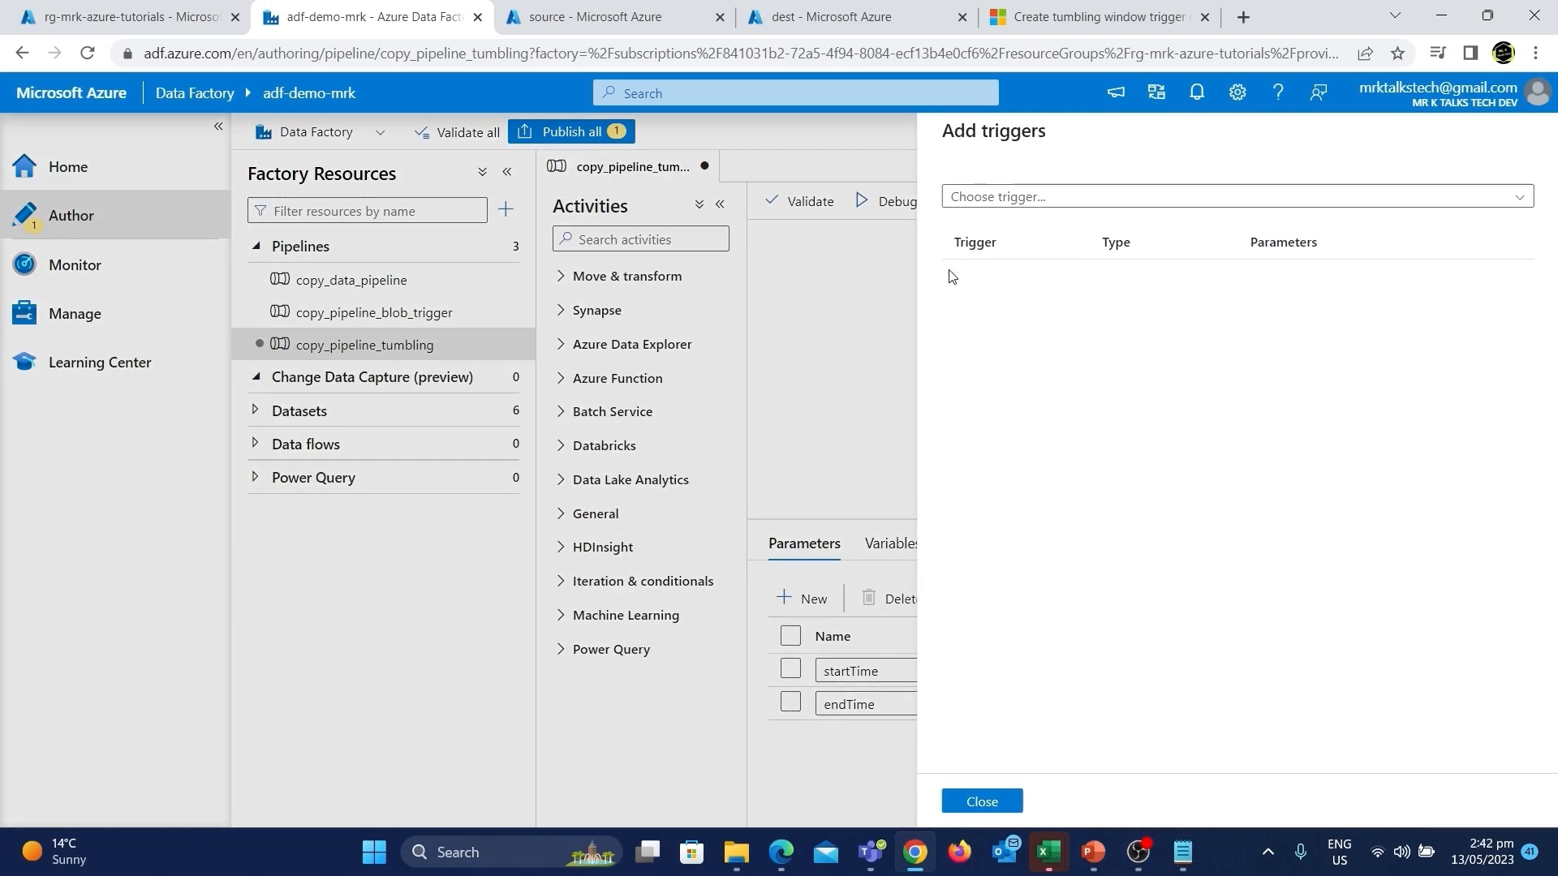
left_click(1032, 199)
left_click(1001, 256)
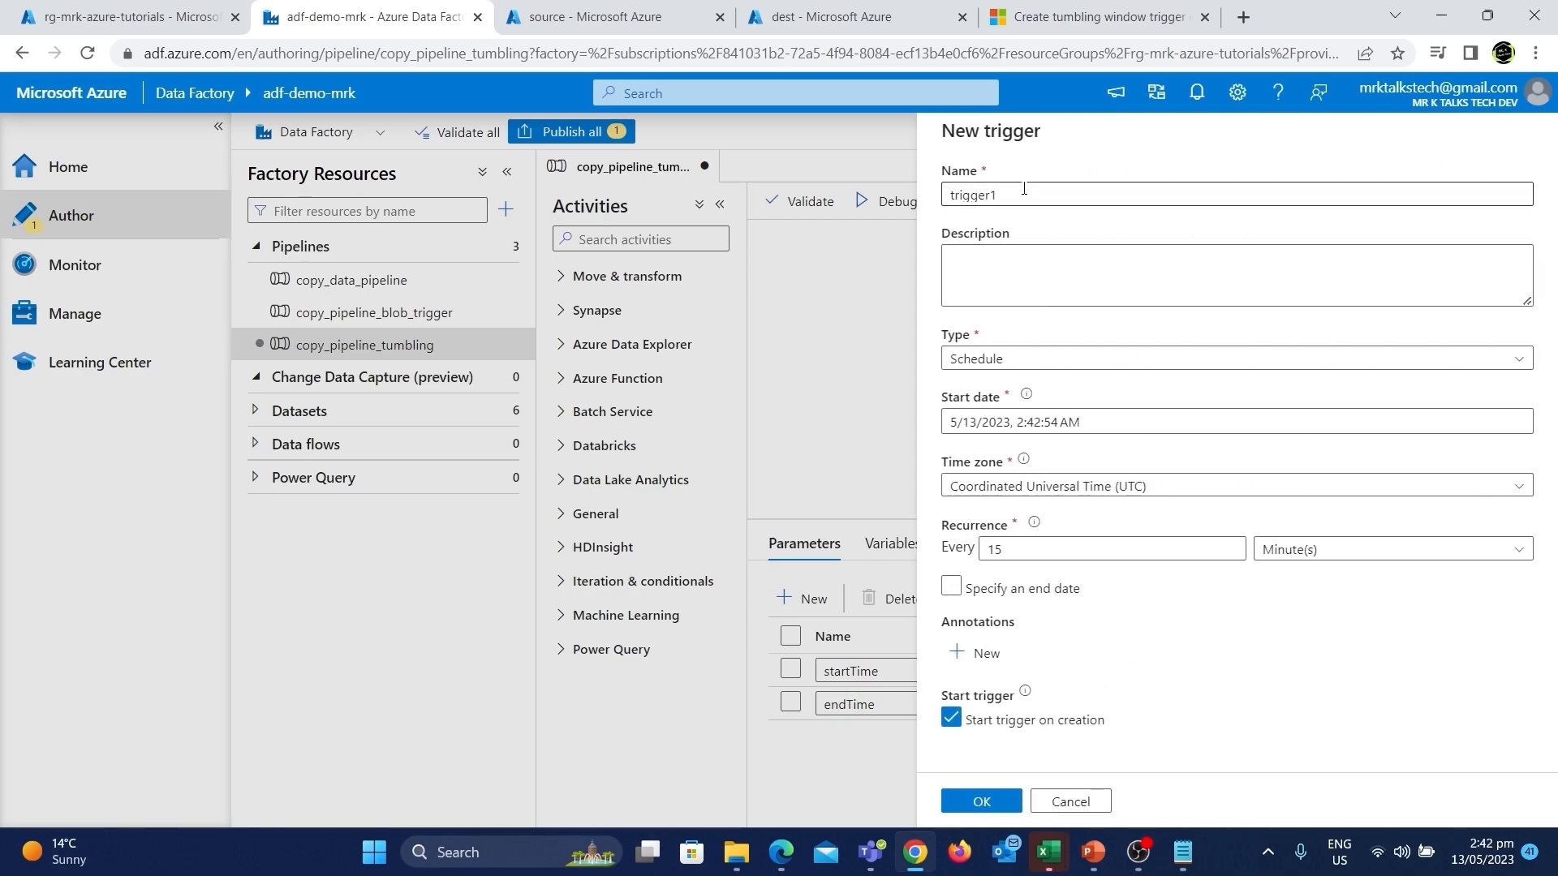
double_click(1024, 188)
type("tumbling_trigger")
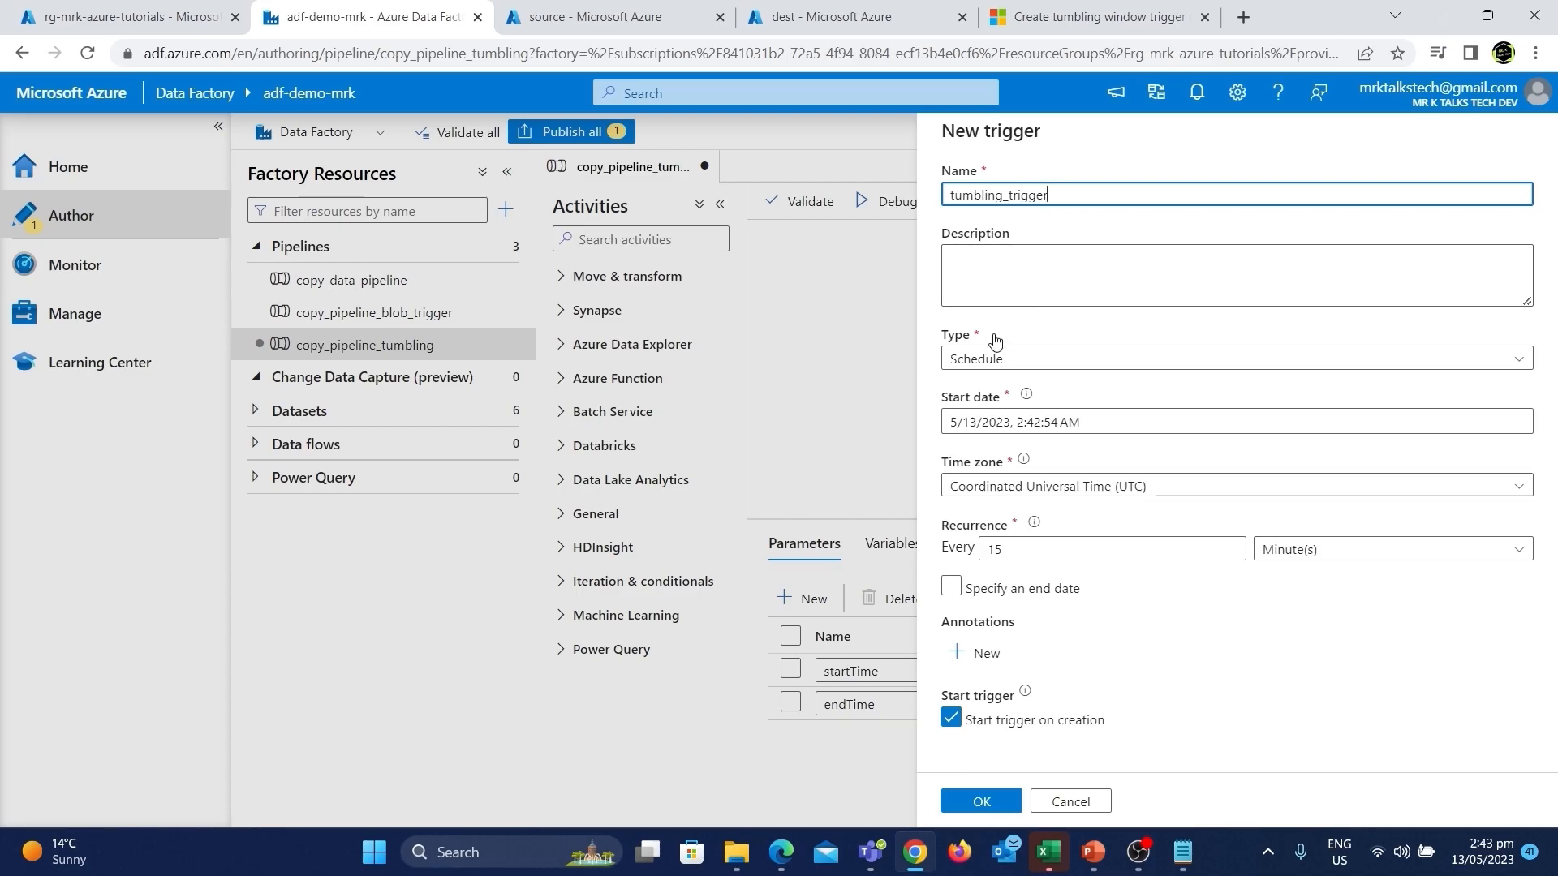
Set the trigger type to Tumbling window with a recurrence of every 5 minutes.
left_click(969, 358)
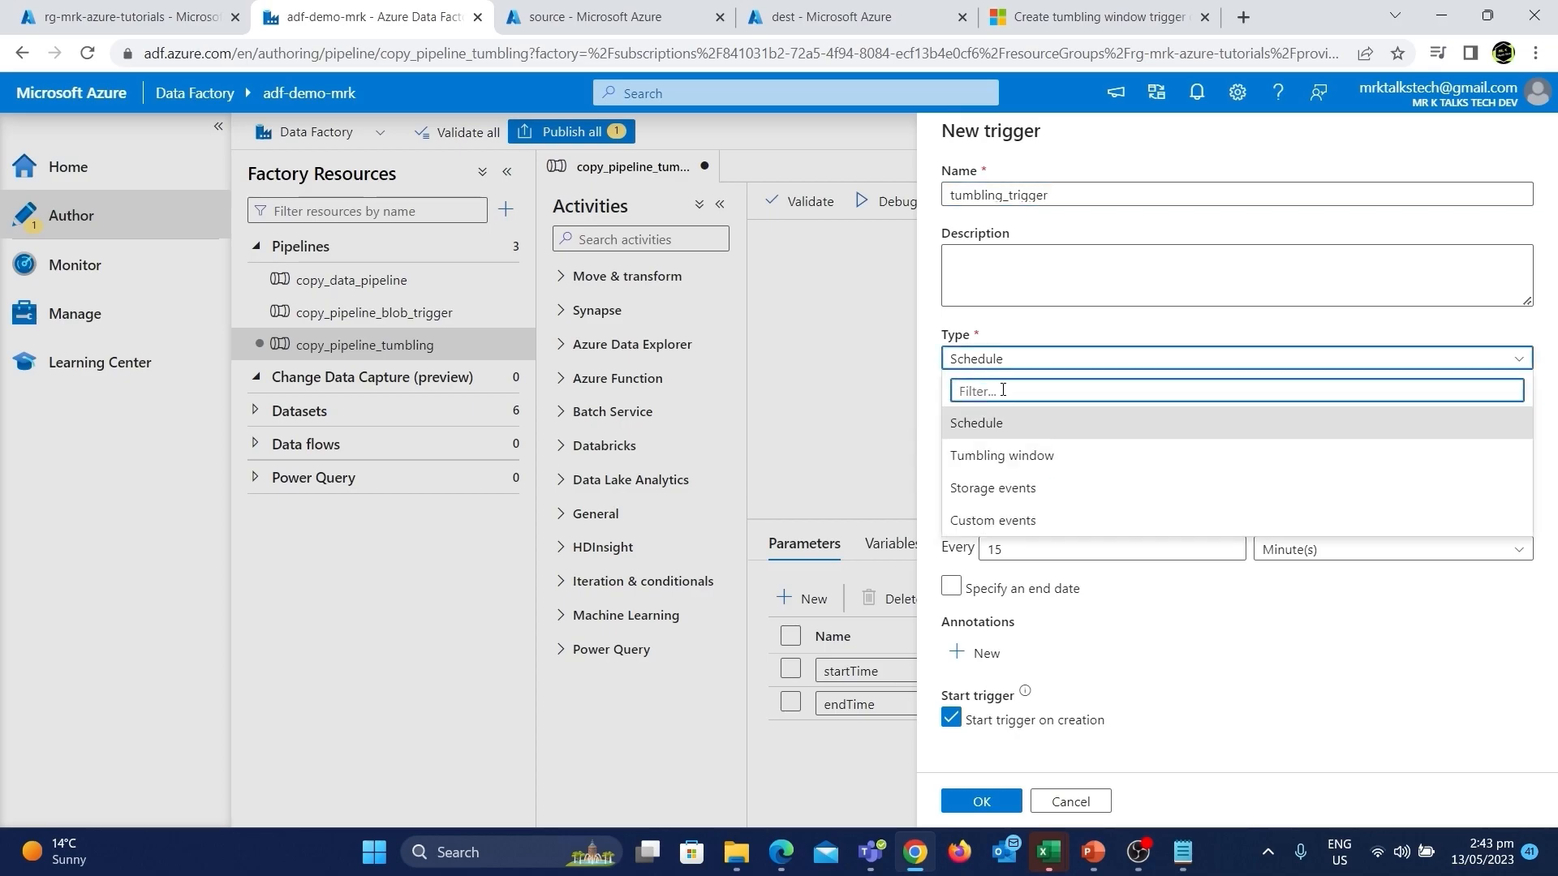
left_click(1038, 467)
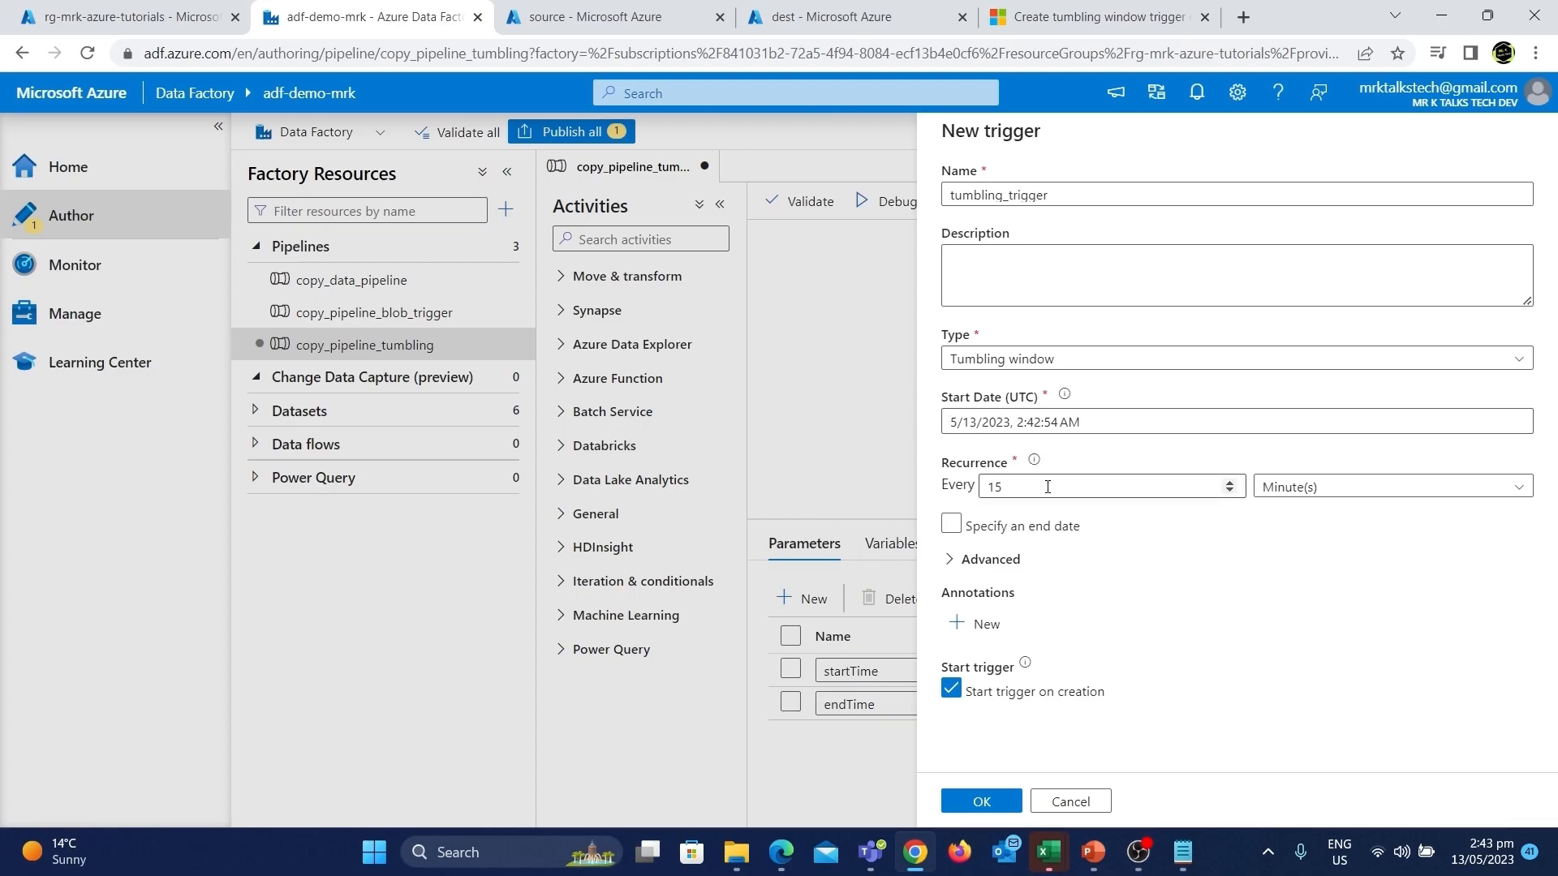
left_click(1332, 489)
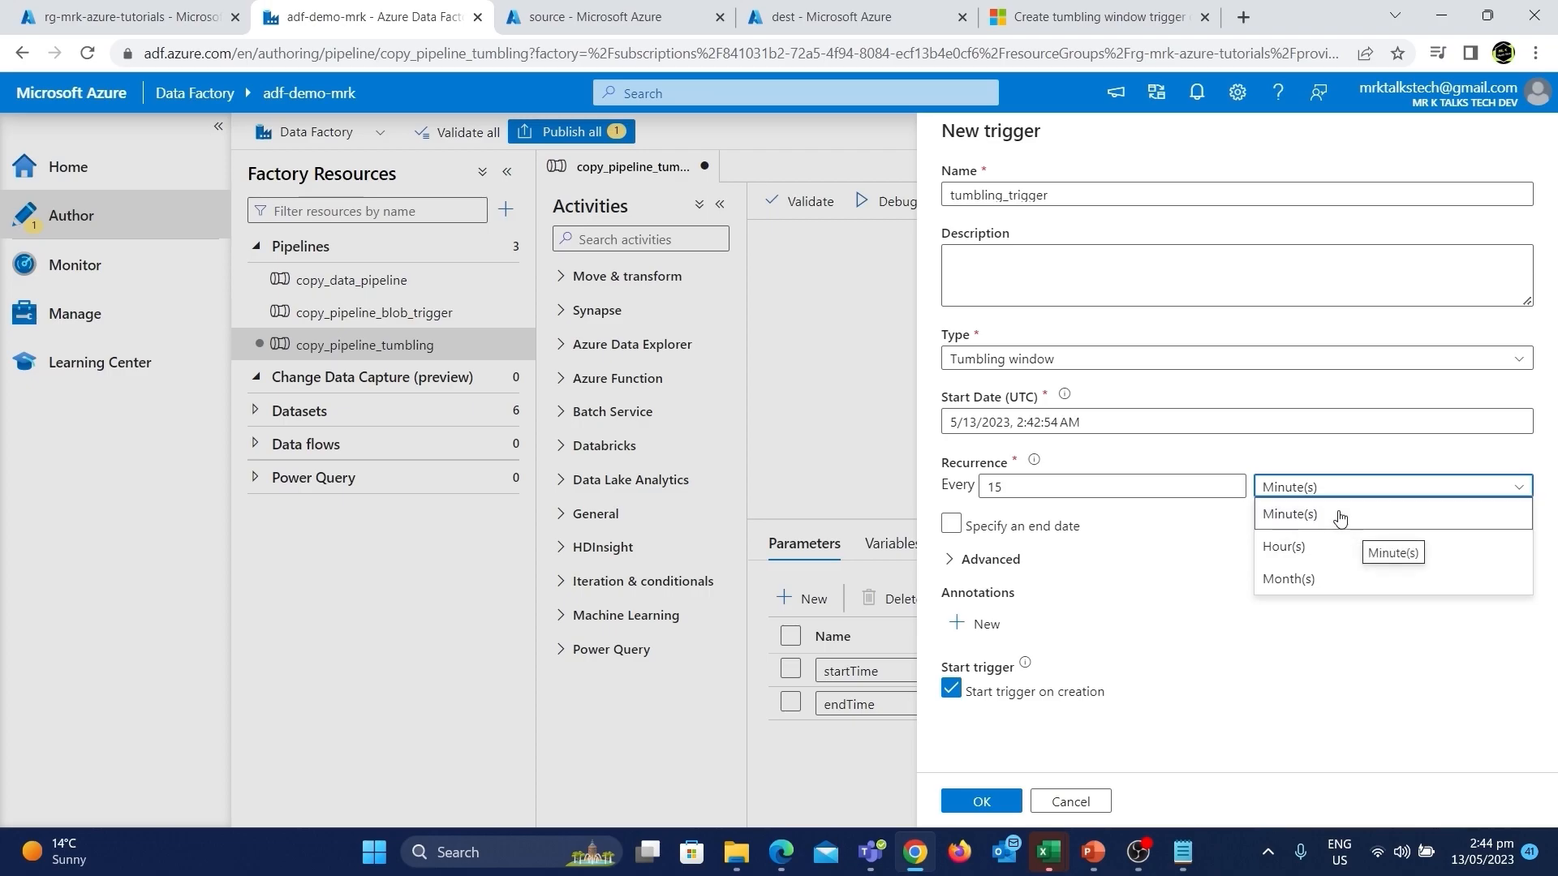
left_click(1340, 519)
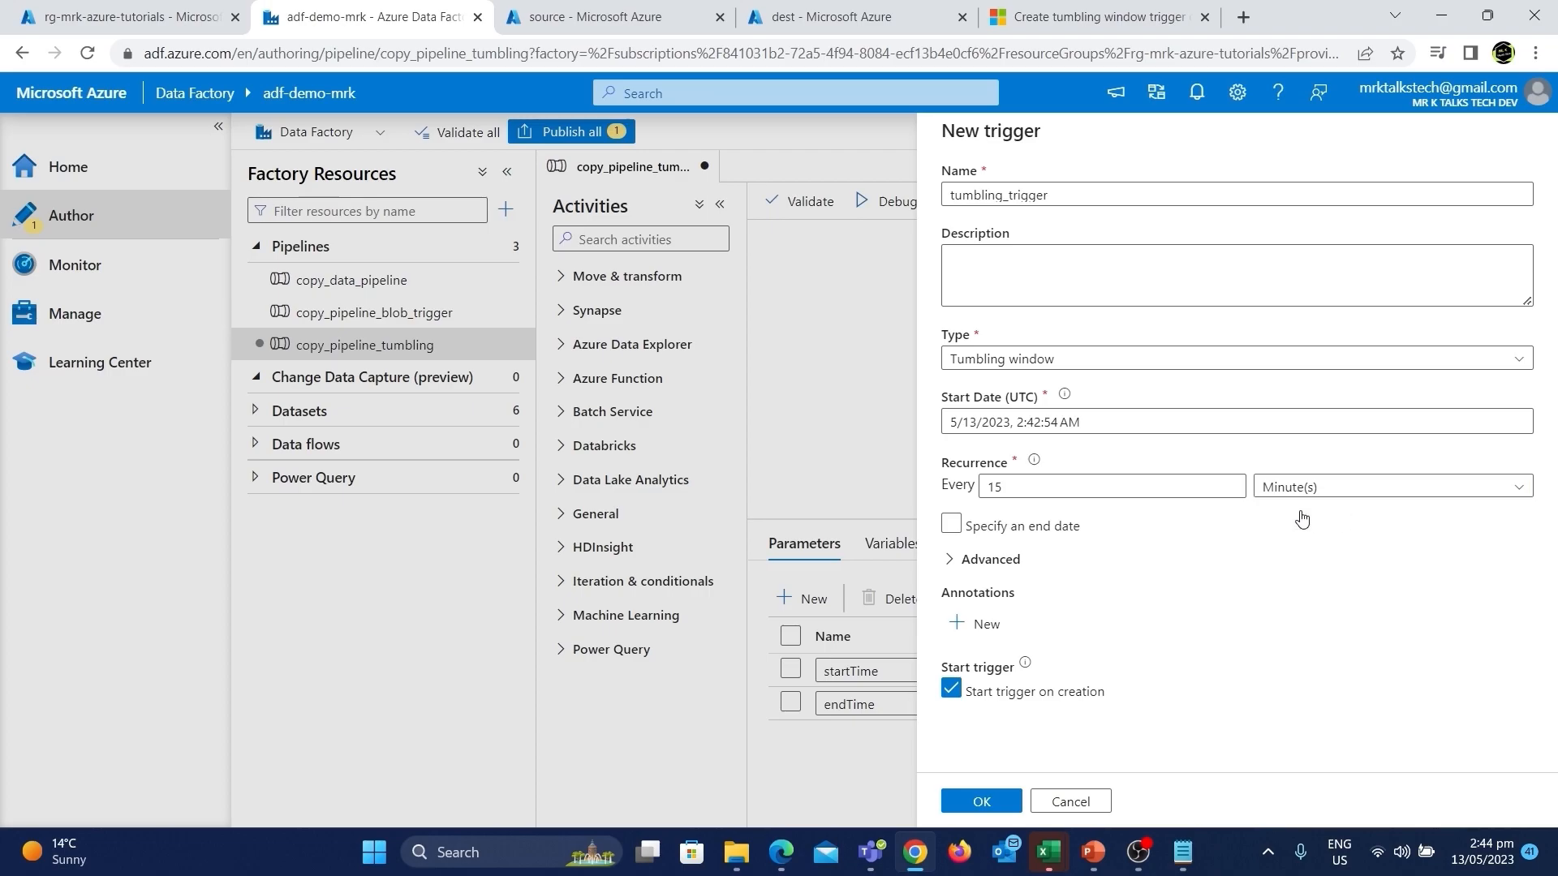
double_click(1229, 491)
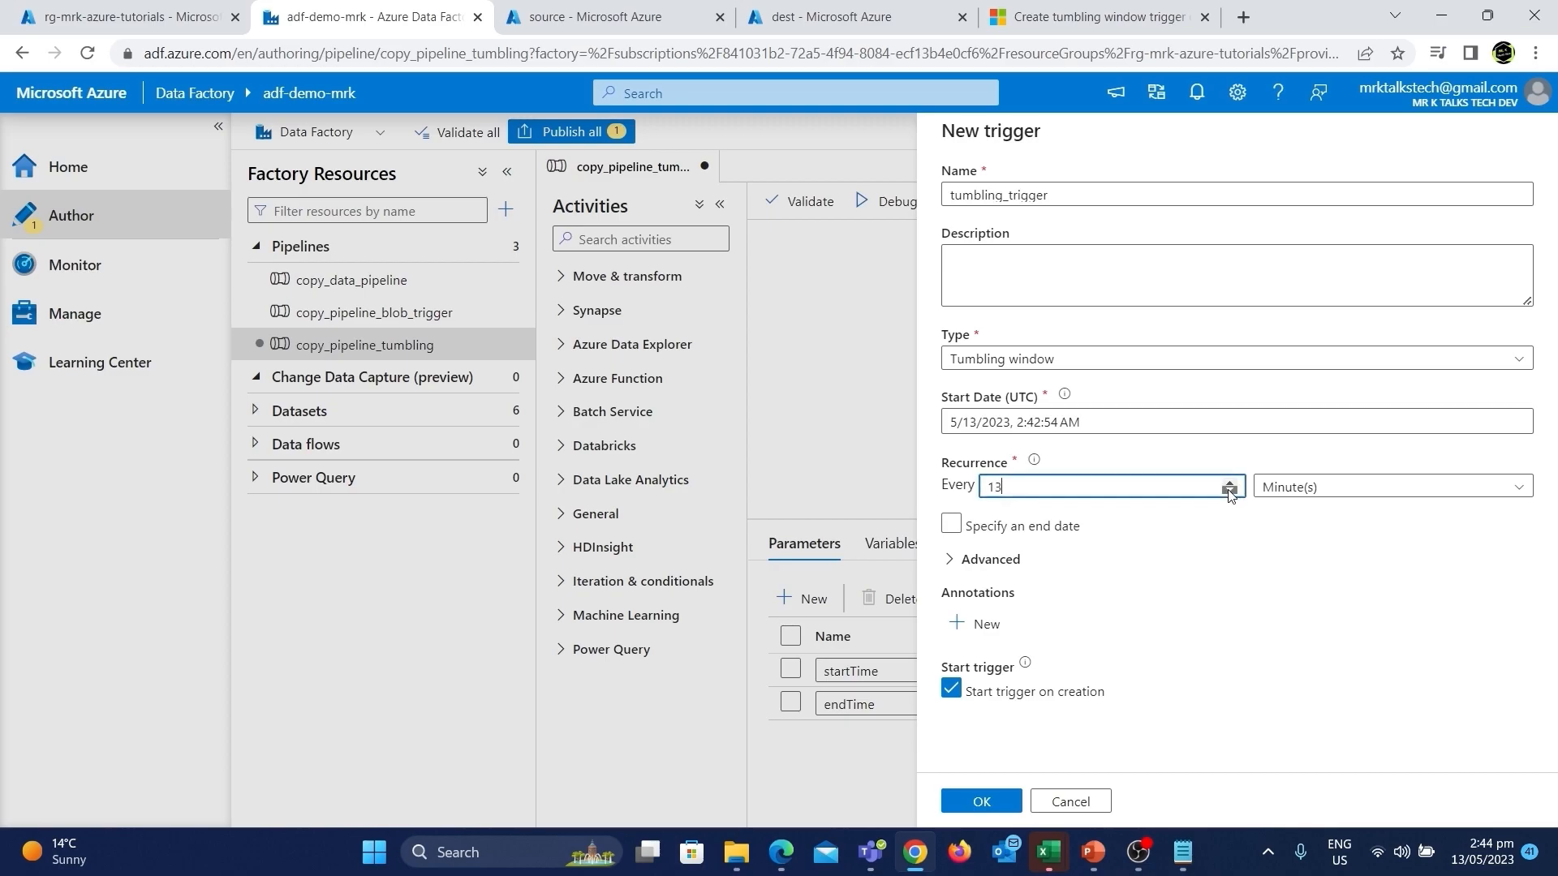
double_click(1229, 491)
double_click(1229, 491)
left_click(1229, 492)
left_click(1229, 491)
Review the trigger's advanced options and continue to the trigger run parameters.
left_click(956, 568)
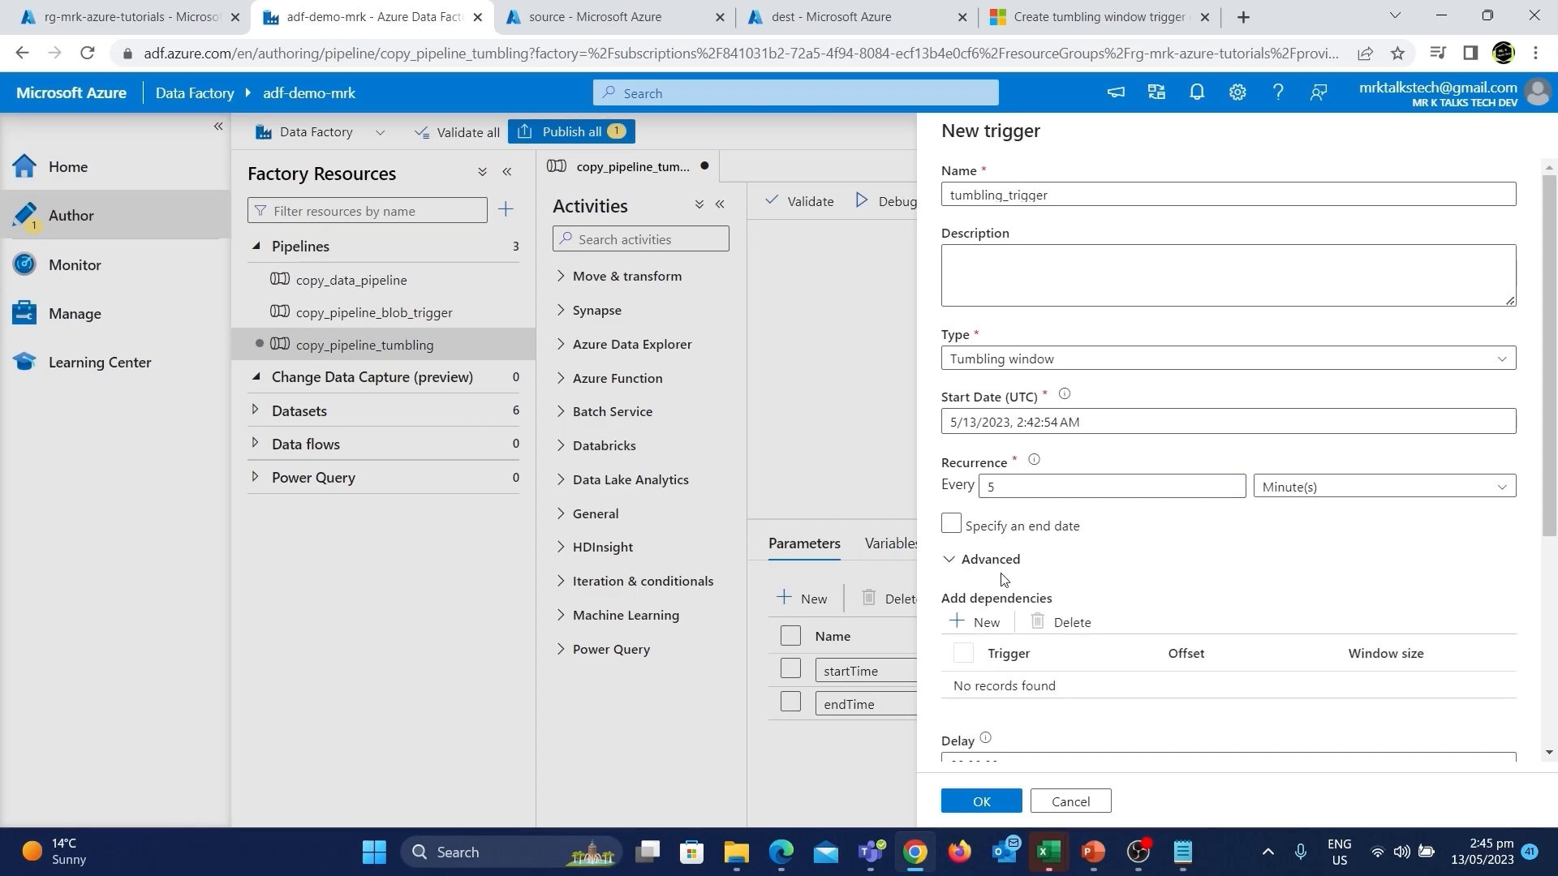
scroll(1113, 559, "down", 1)
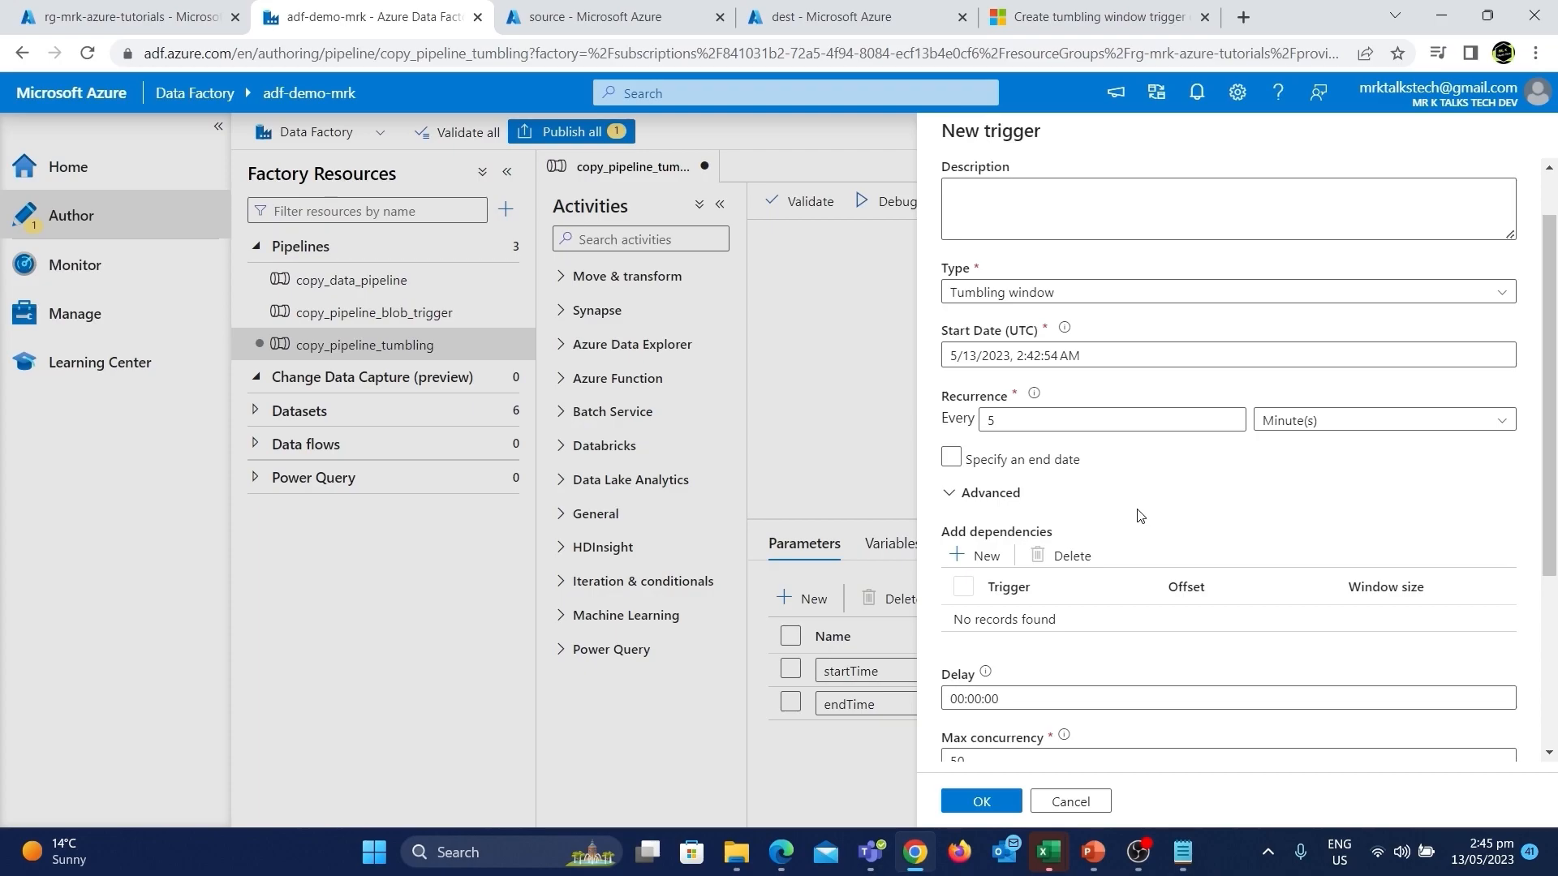
scroll(1139, 516, "down", 1)
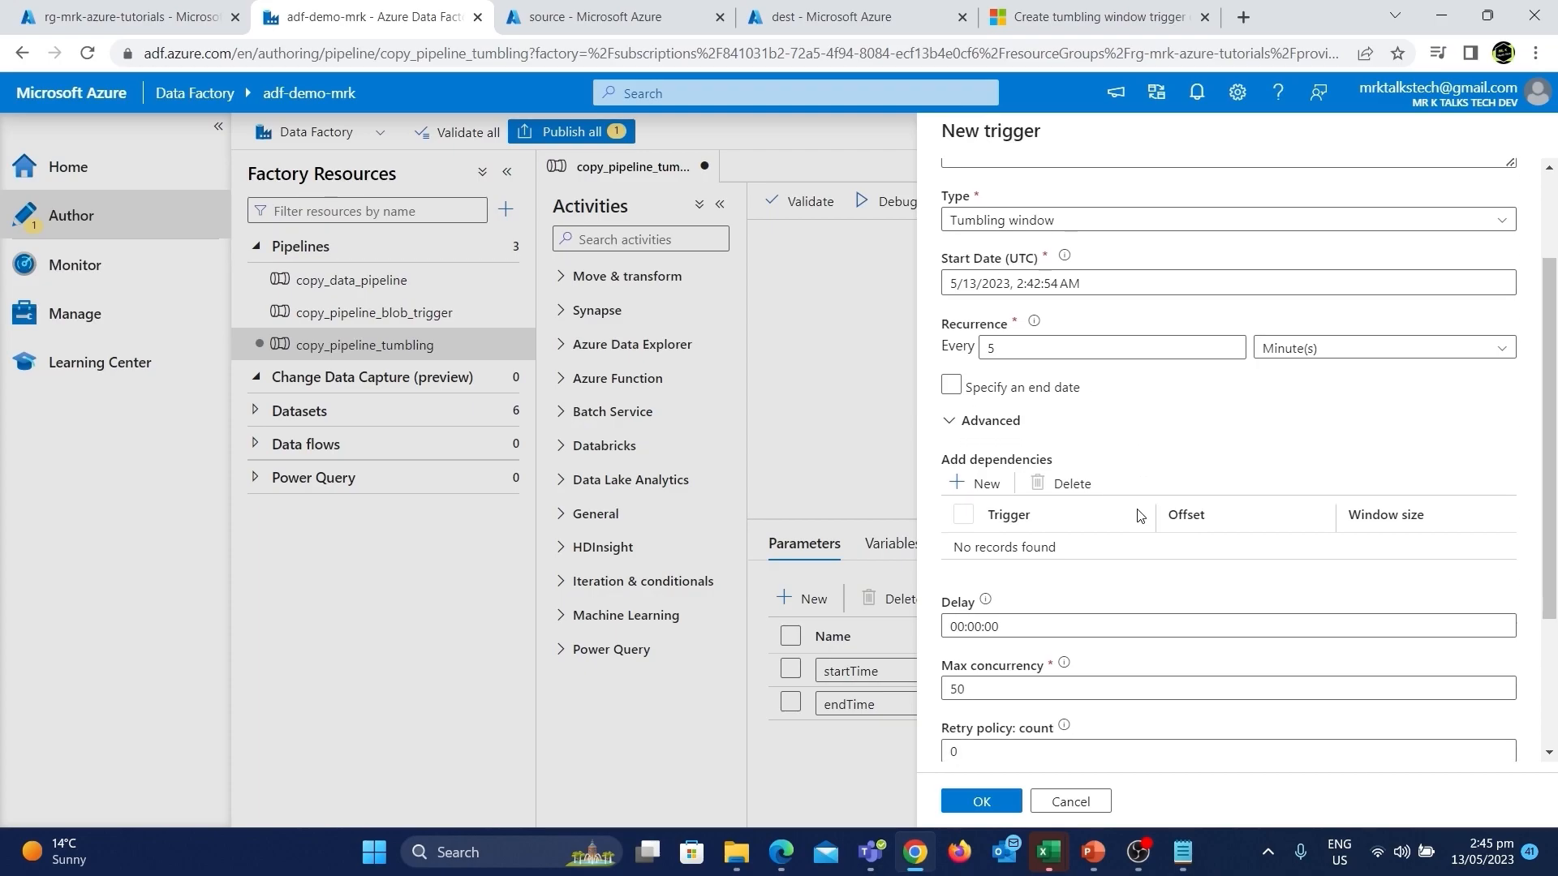
left_click(948, 425)
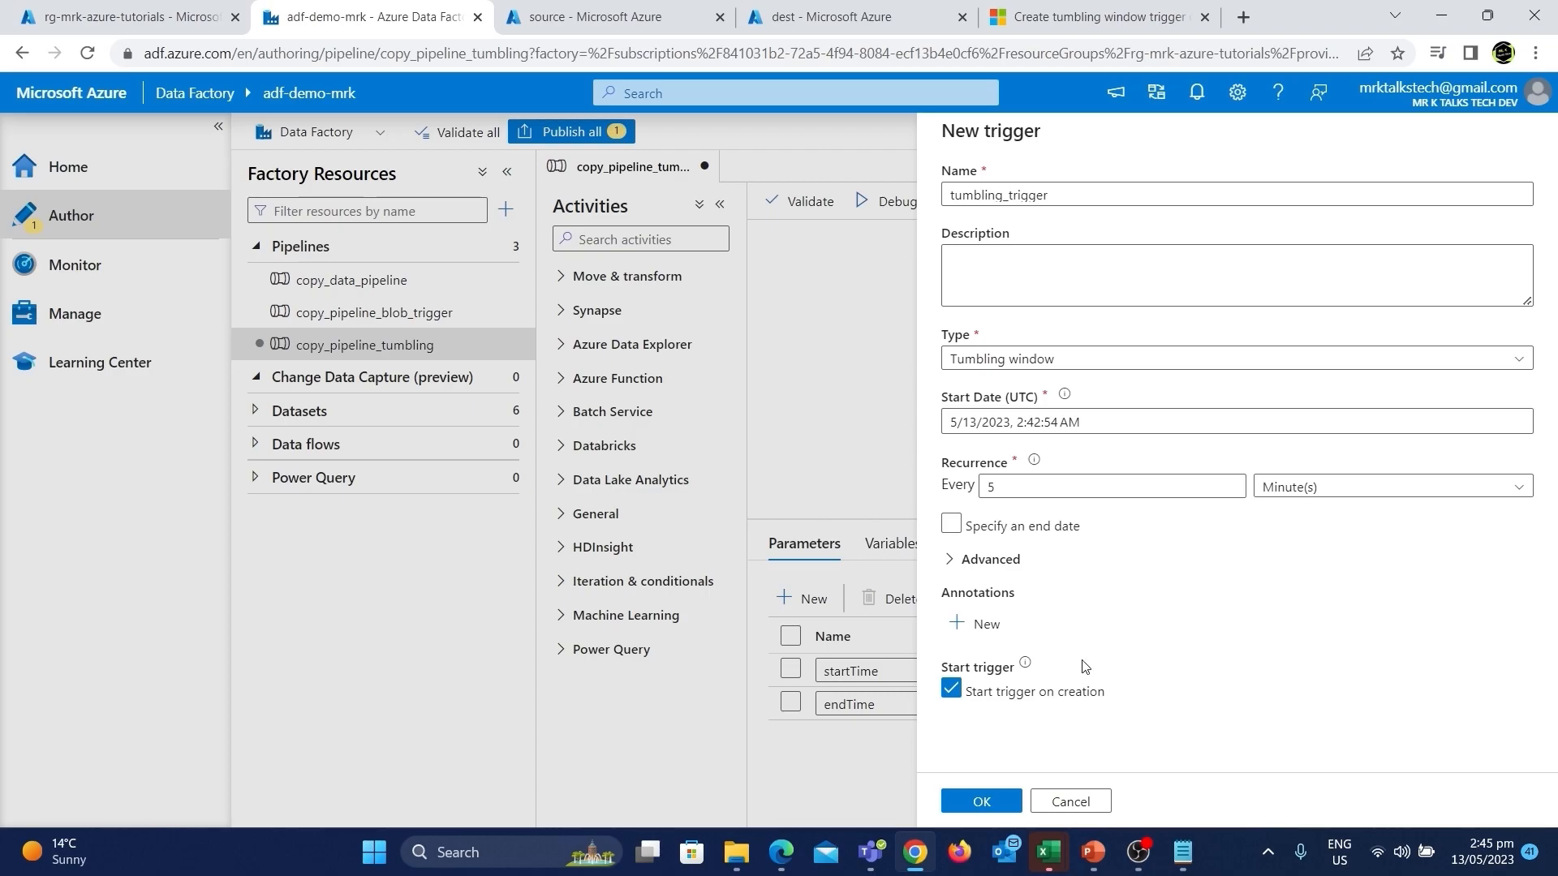
mouse_move(1027, 670)
left_click(973, 805)
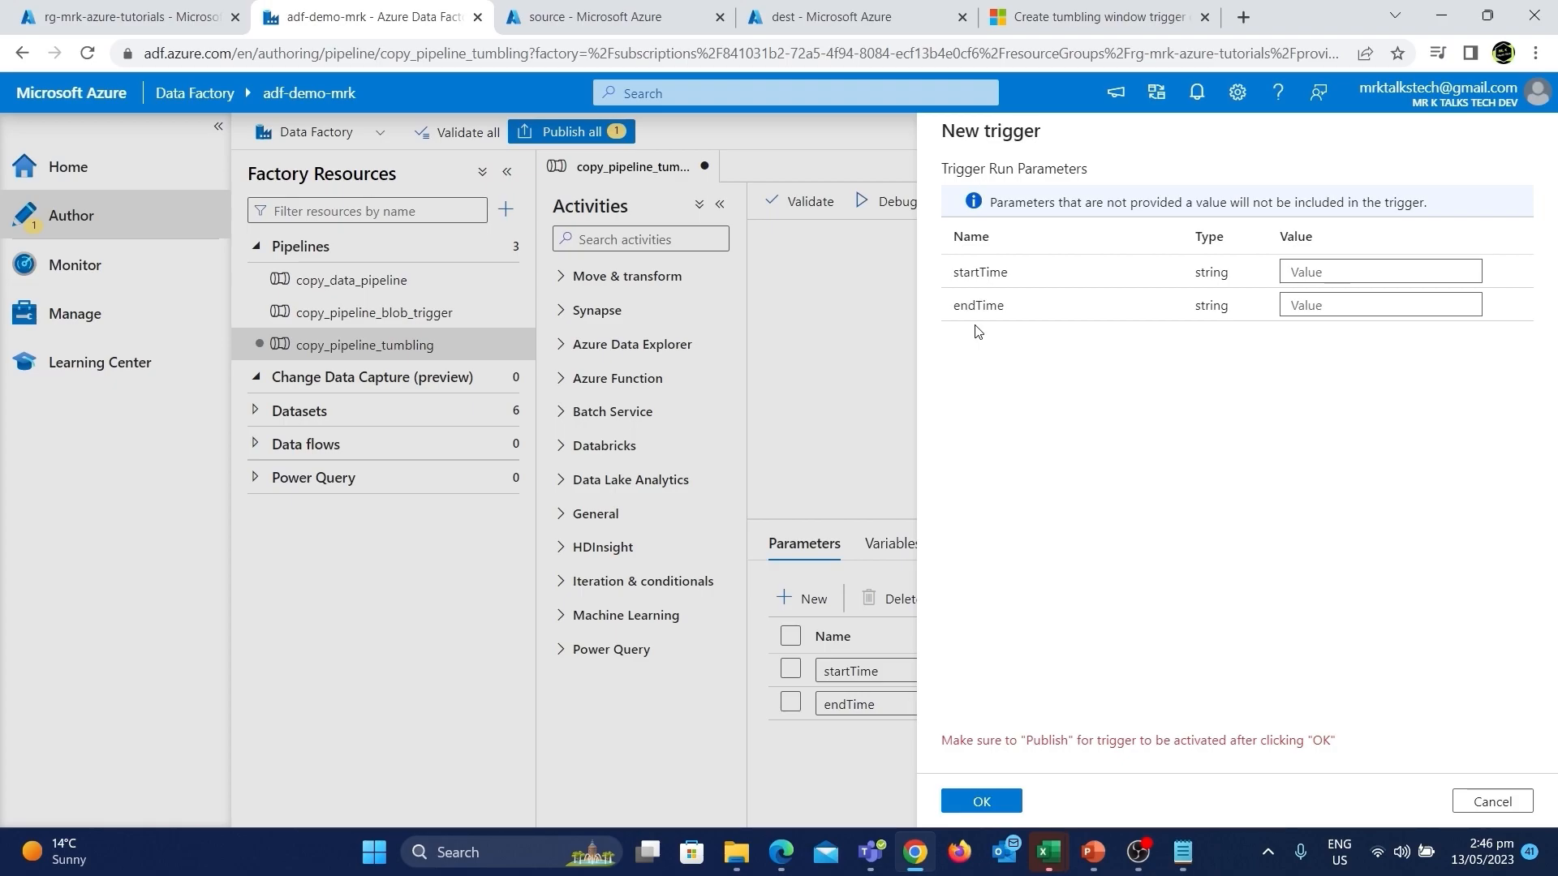
left_click(1308, 272)
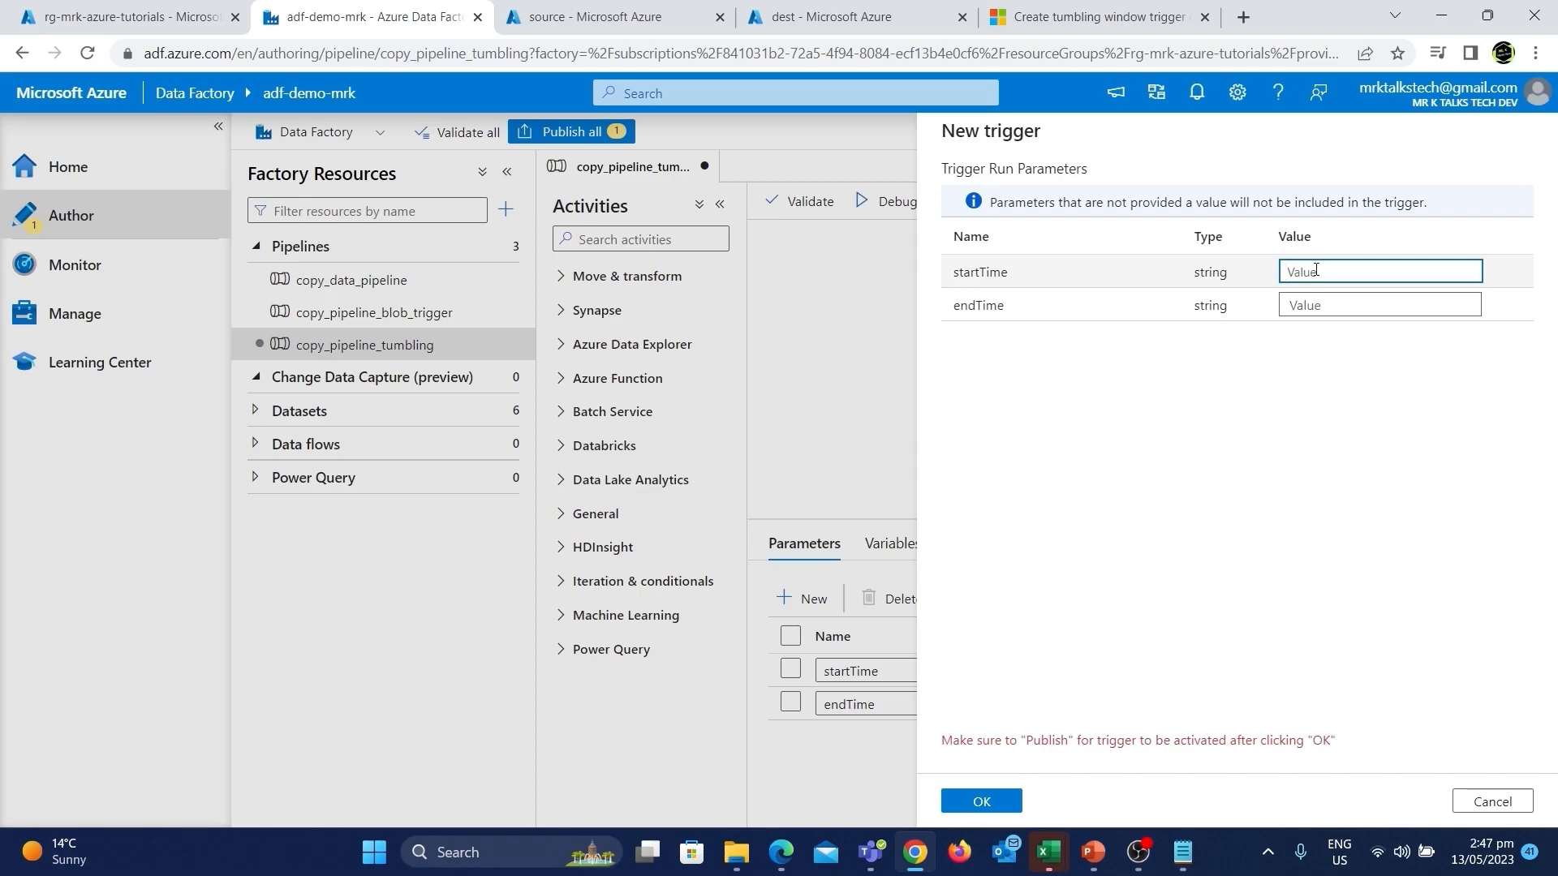
type("@trigger().outputs.windowStartTime")
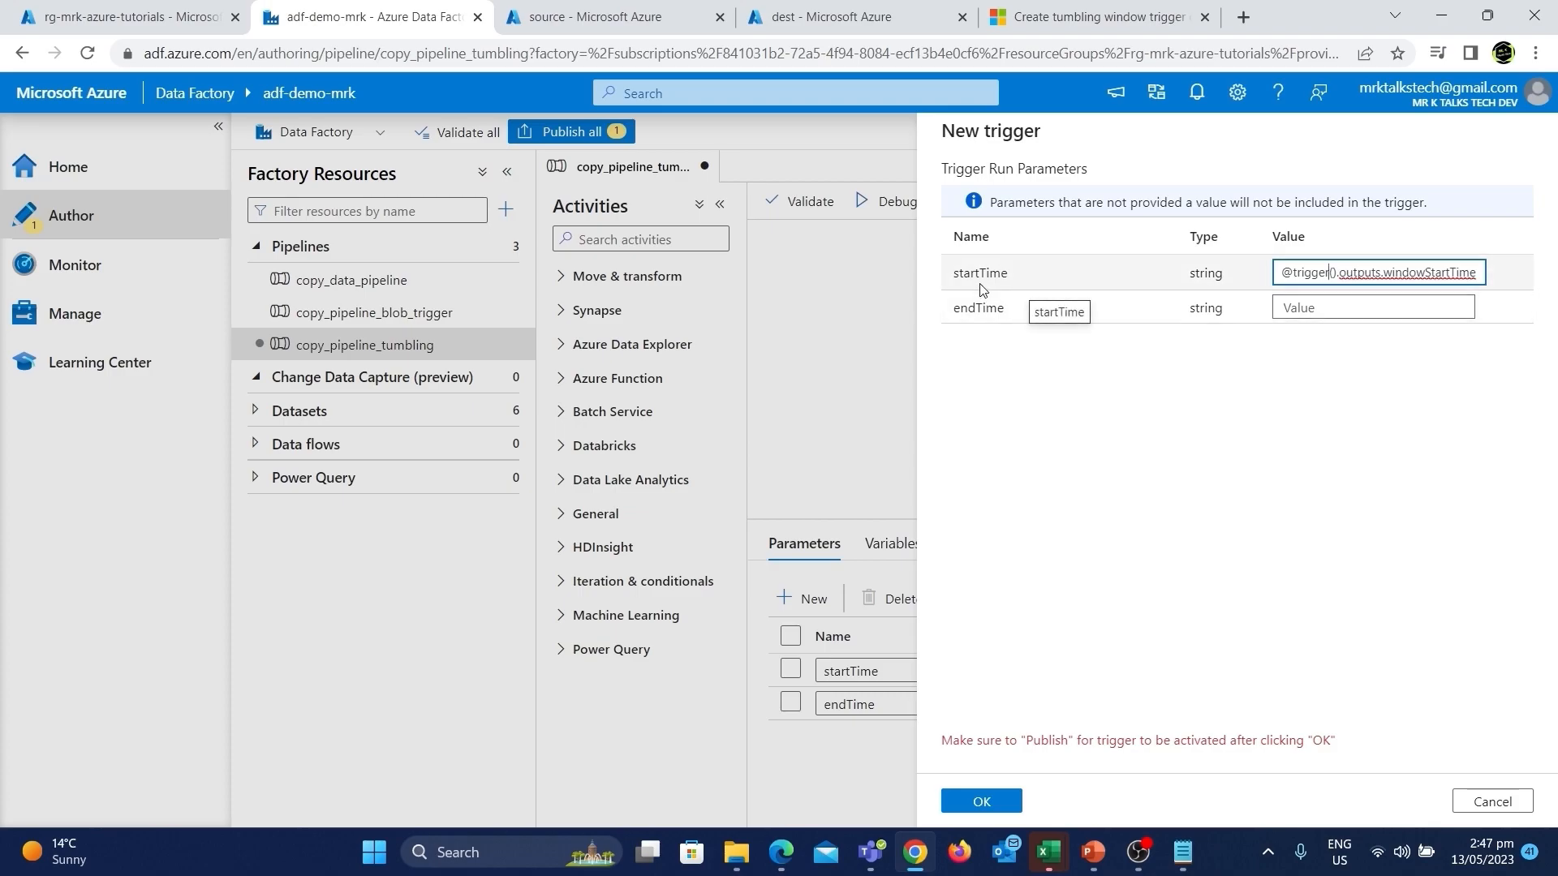
left_click(1300, 305)
type("@trigger().outputs.windowStartTime")
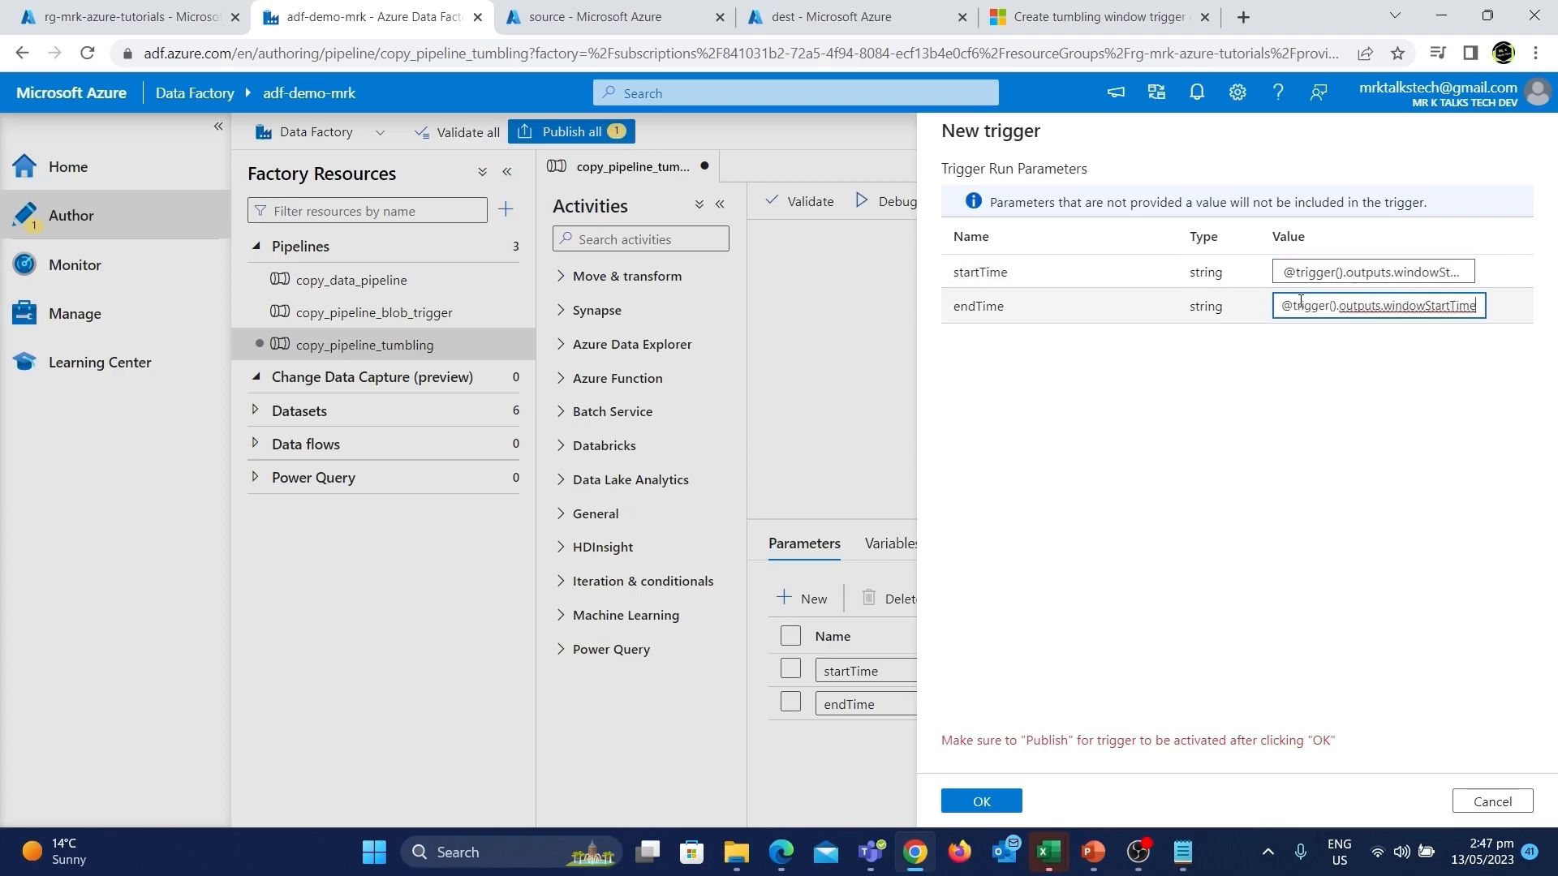
left_click(1454, 306)
key("BackSpace")
key("BackSpace")
key("BackSpace")
key("BackSpace")
key("BackSpace")
type("End")
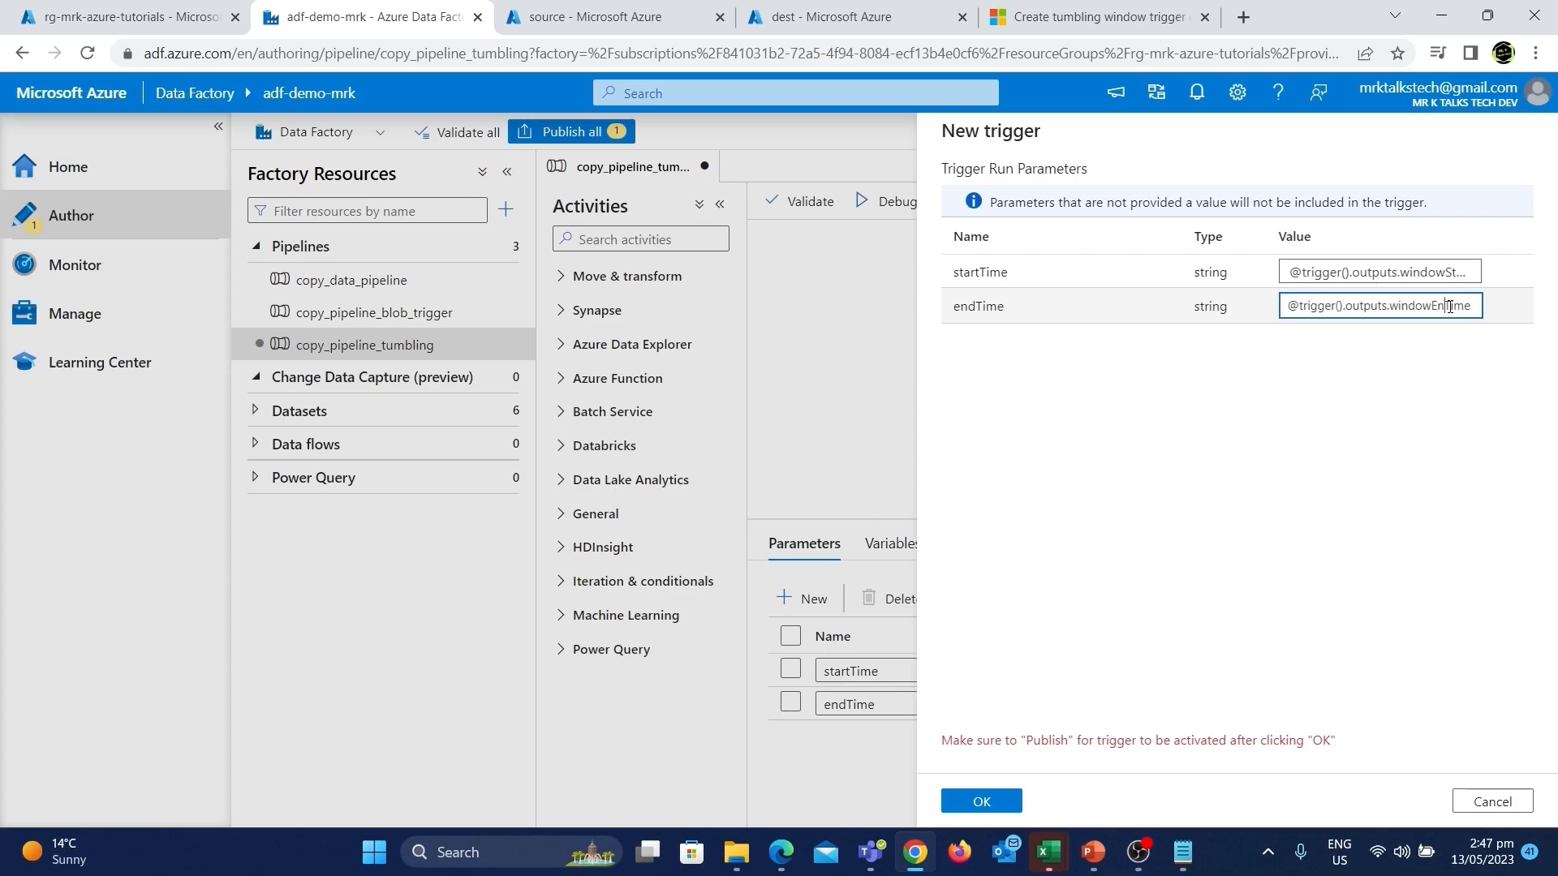
left_click(1239, 366)
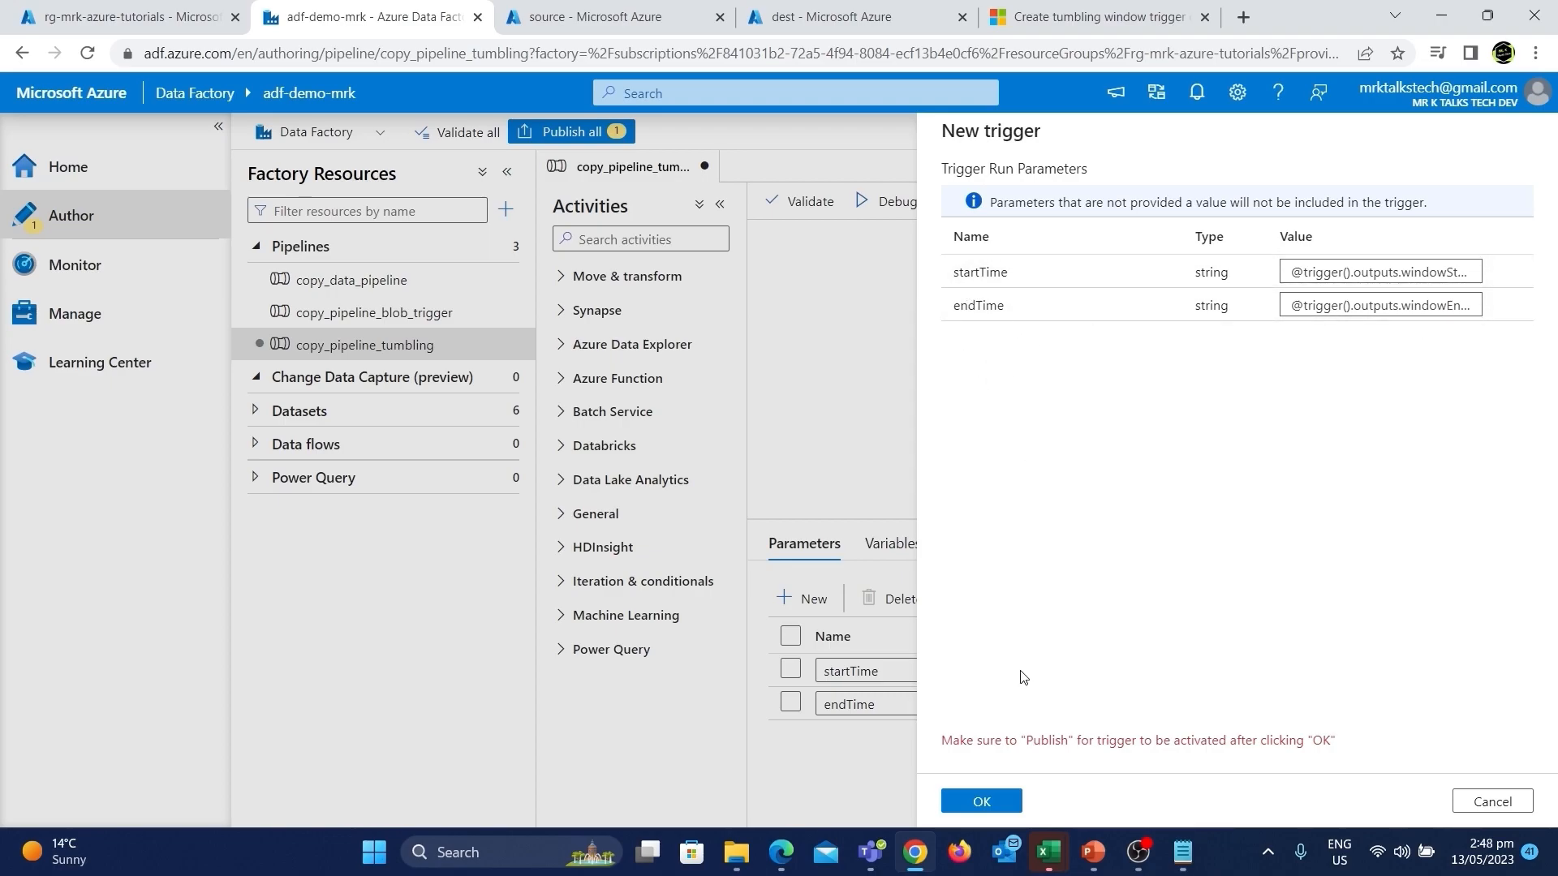
left_click(992, 799)
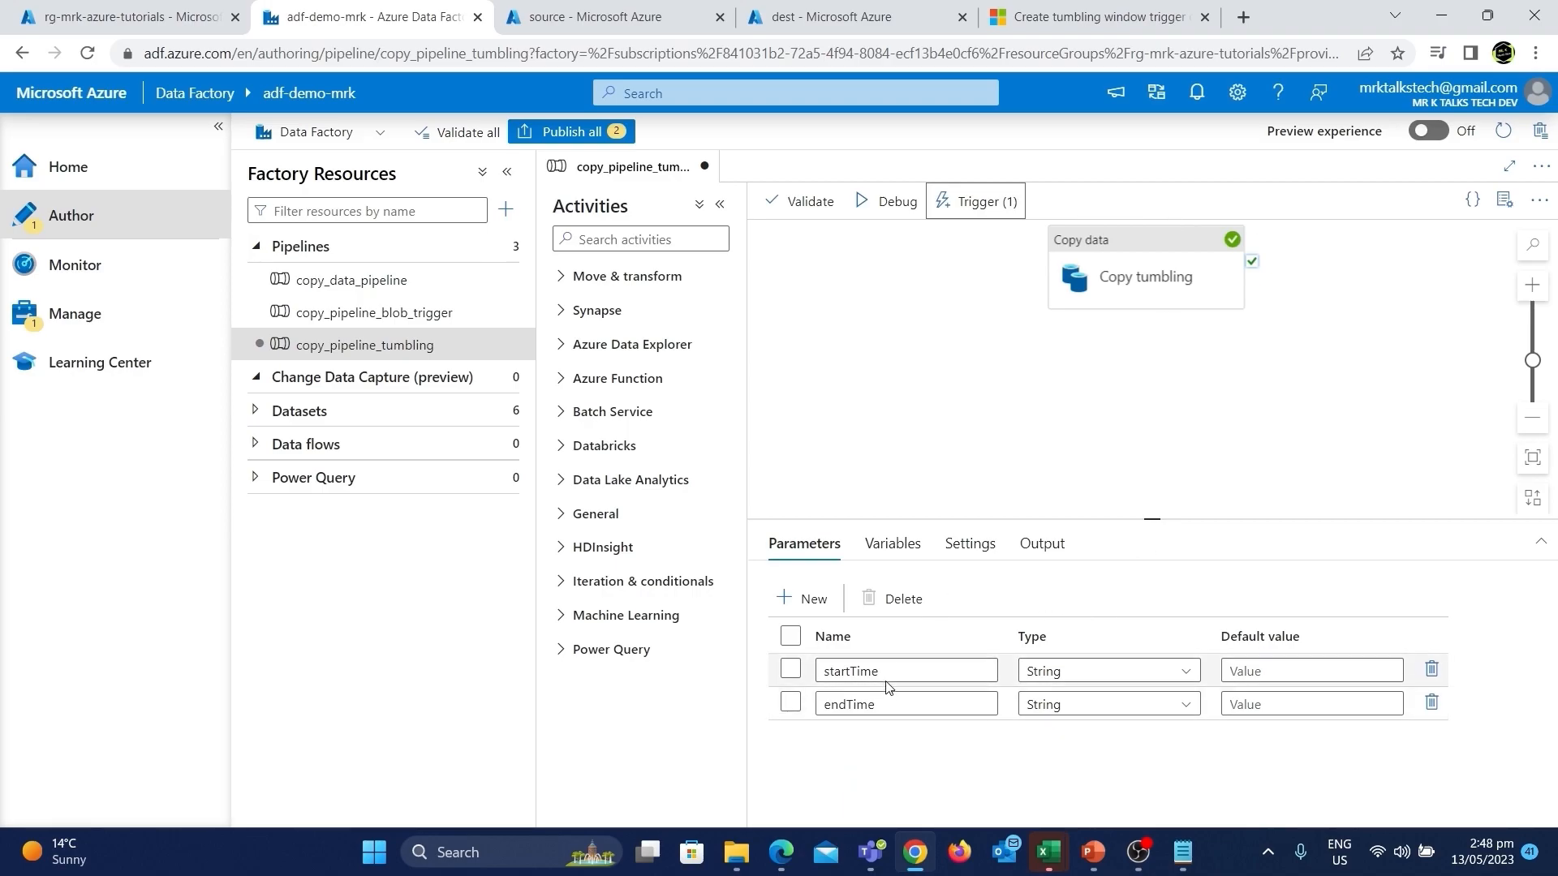
left_click(958, 375)
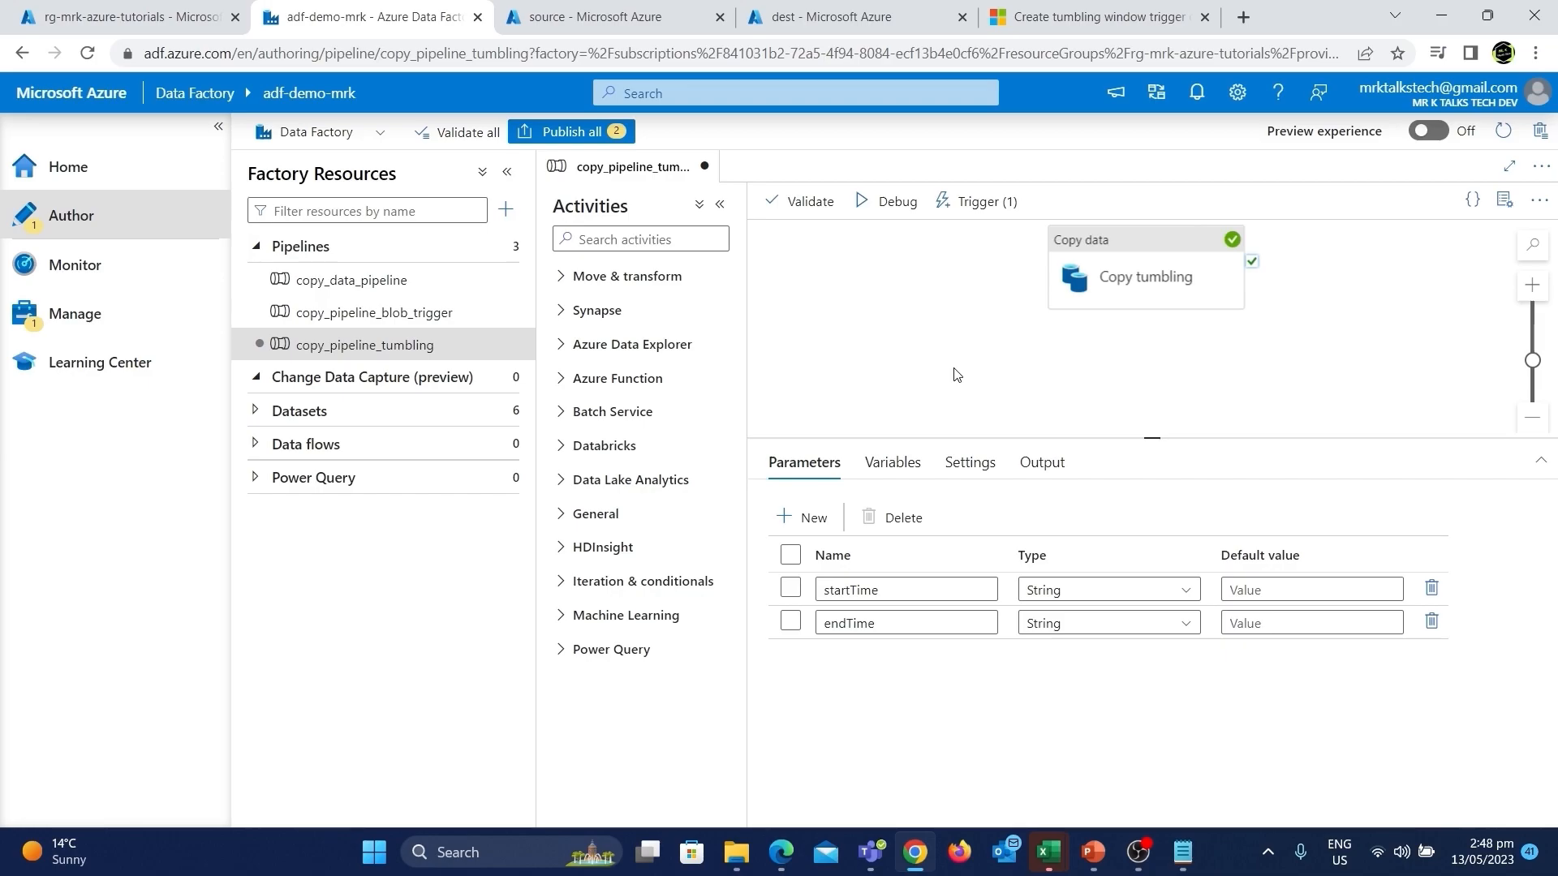
left_click(1130, 280)
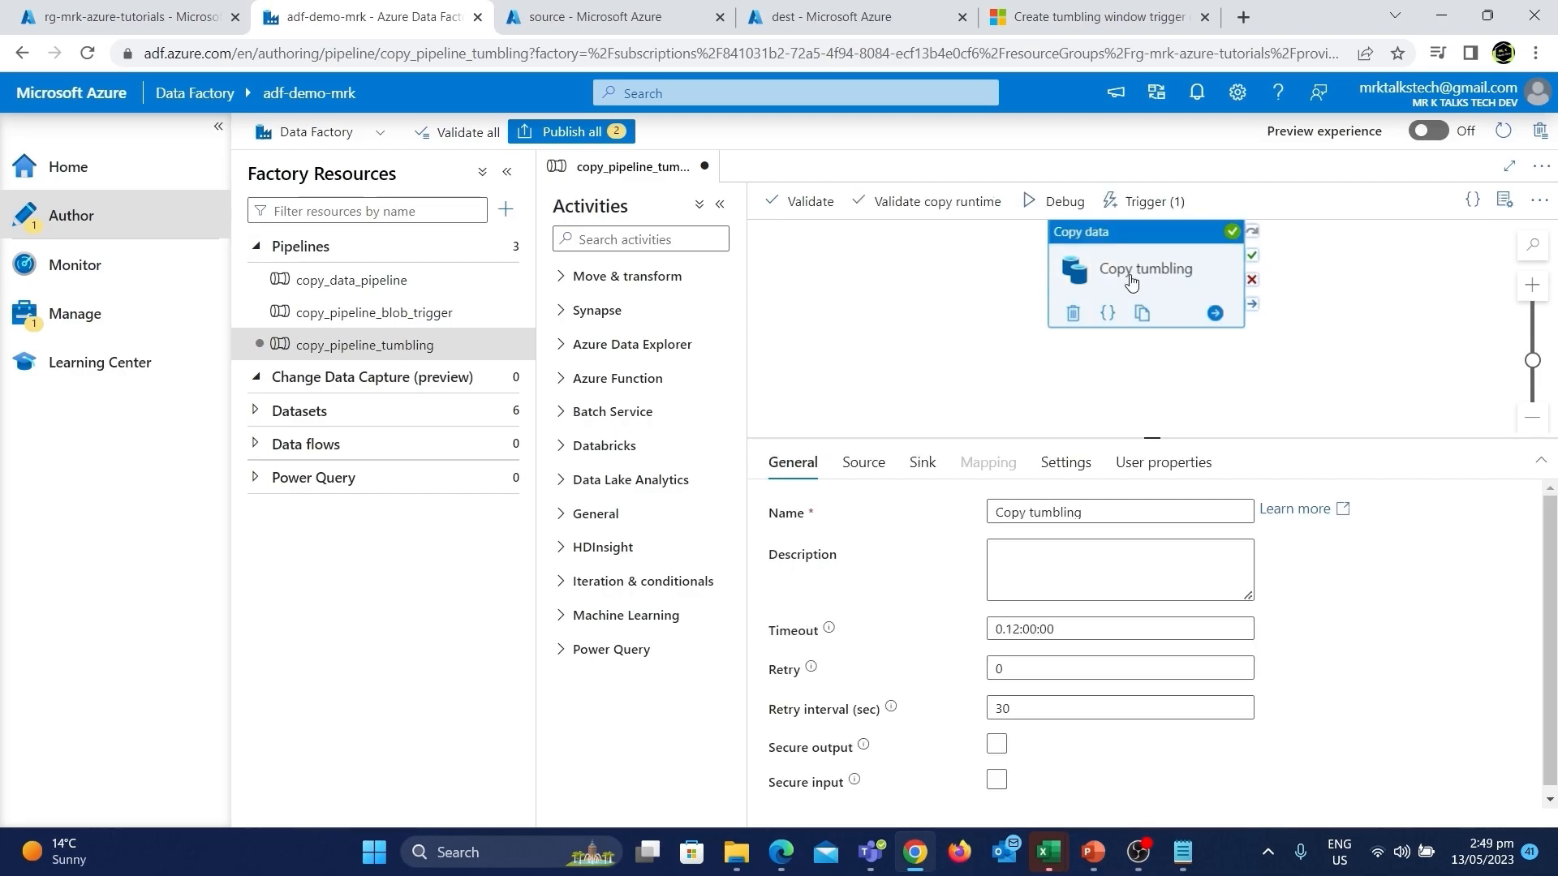
left_click(883, 468)
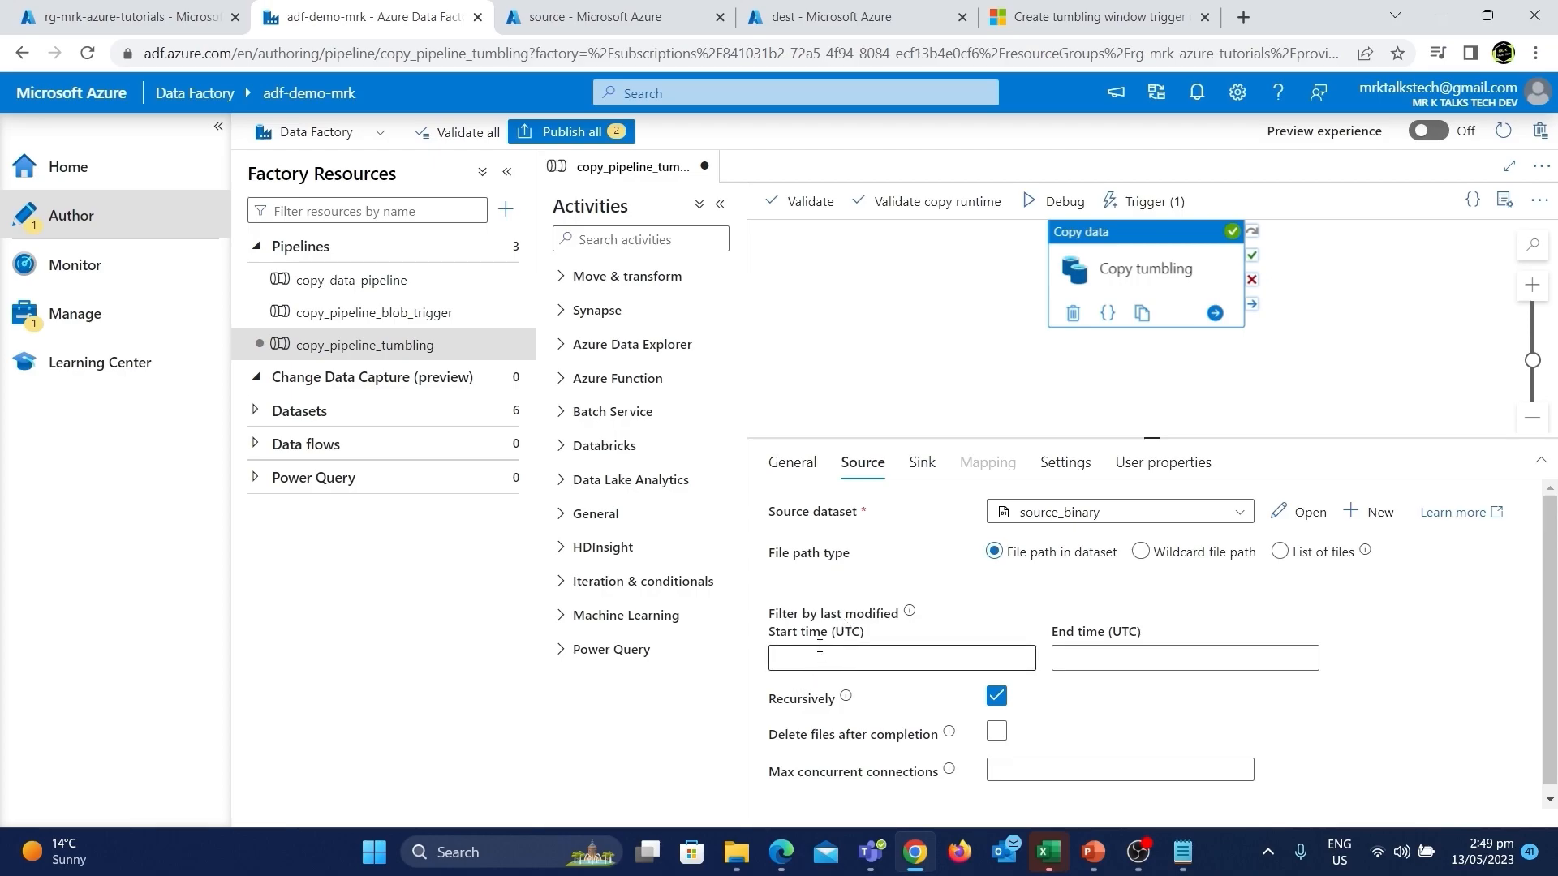
left_click(899, 664)
left_click(866, 690)
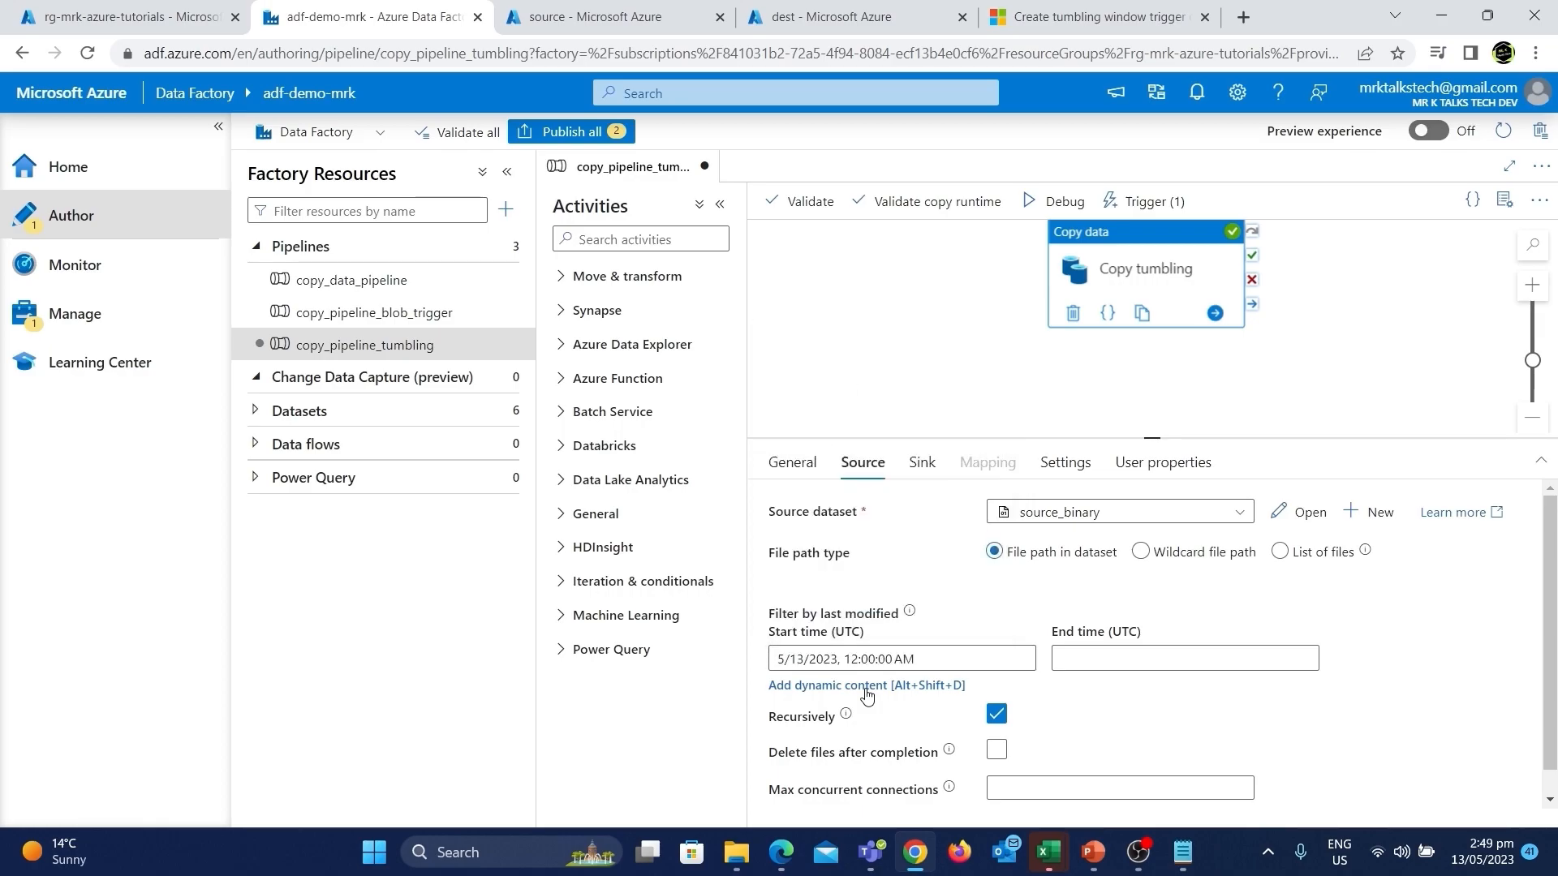
left_click(866, 689)
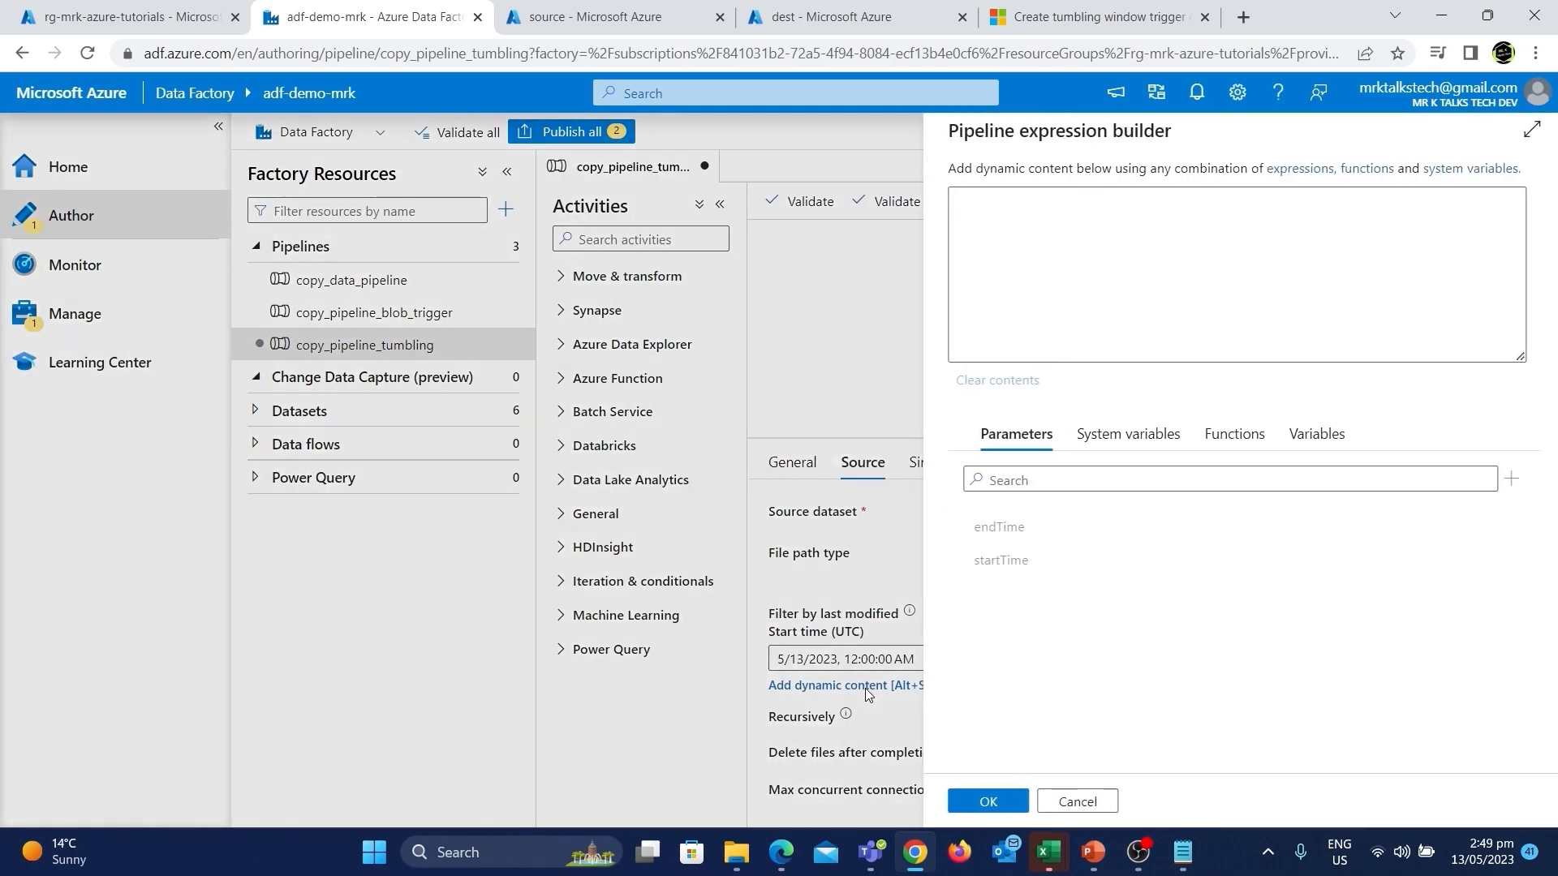
left_click(1009, 565)
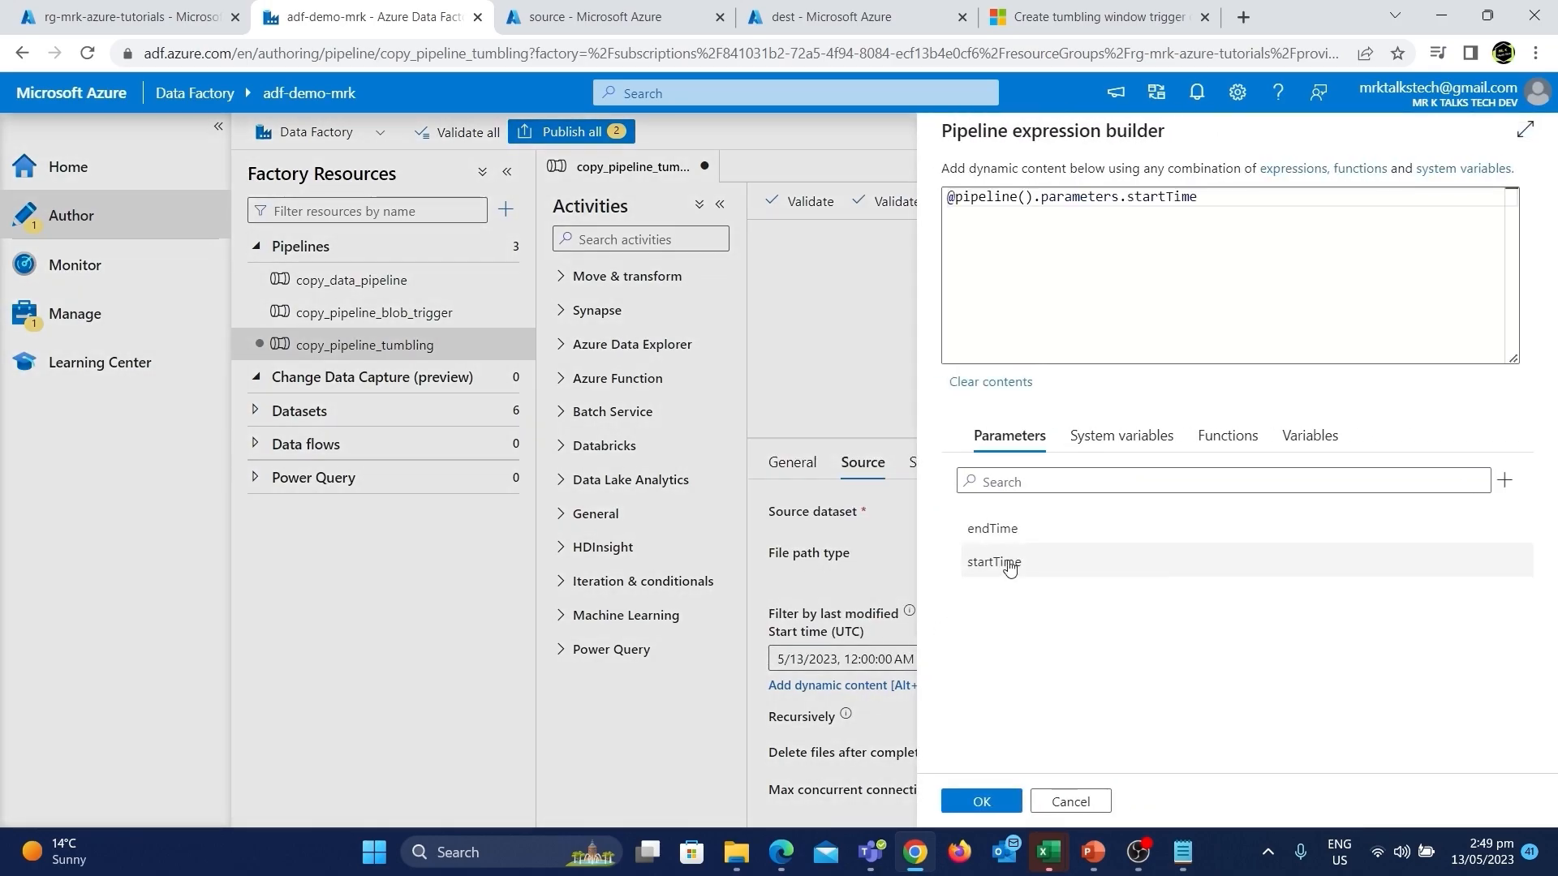
left_click(981, 801)
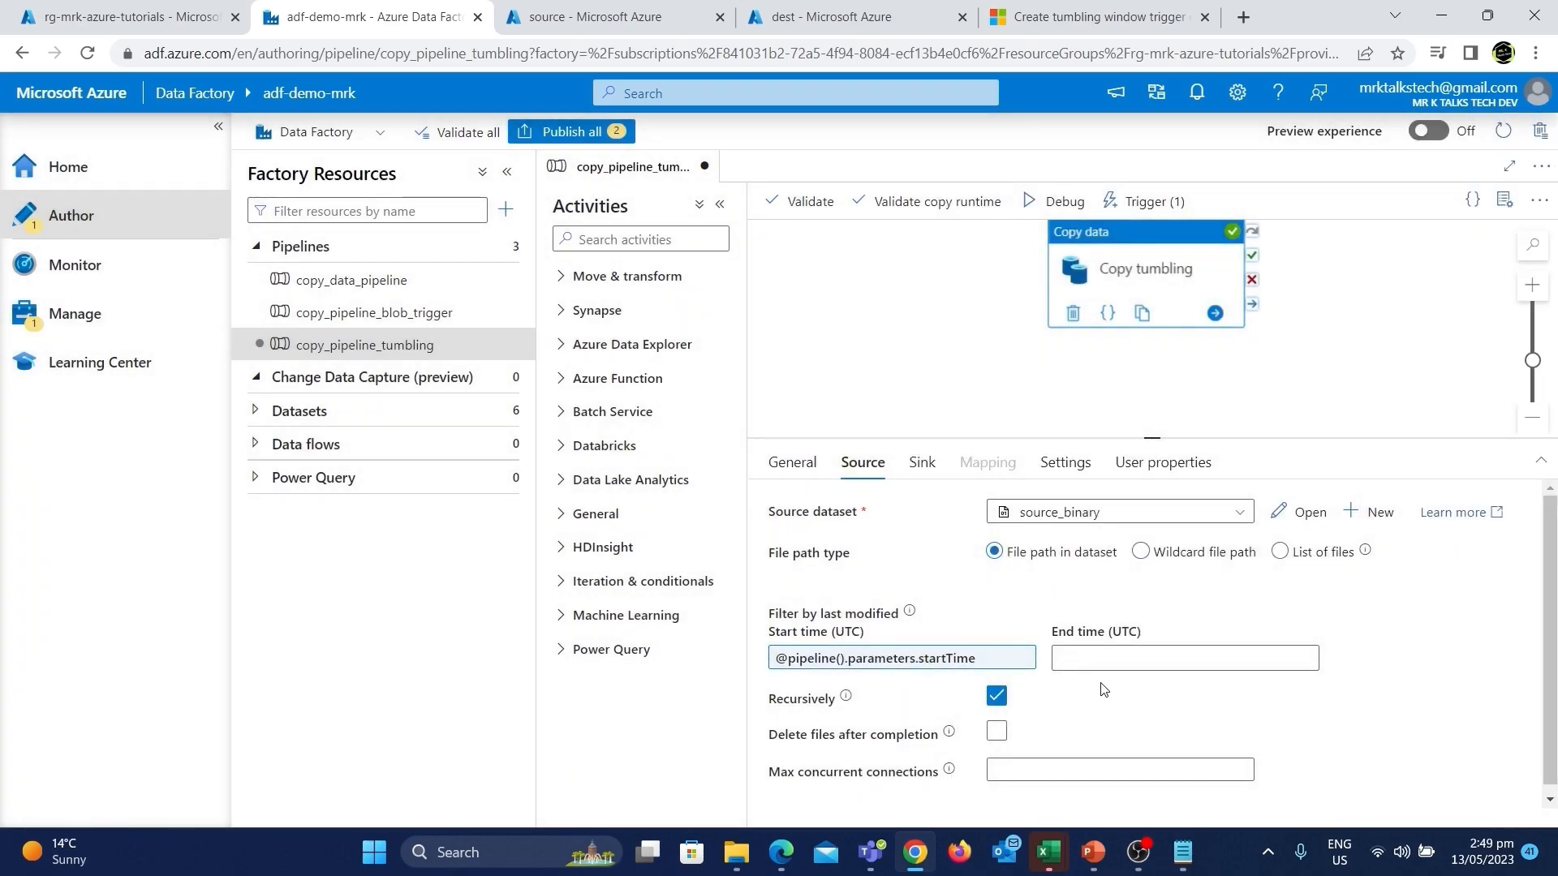
left_click(1107, 656)
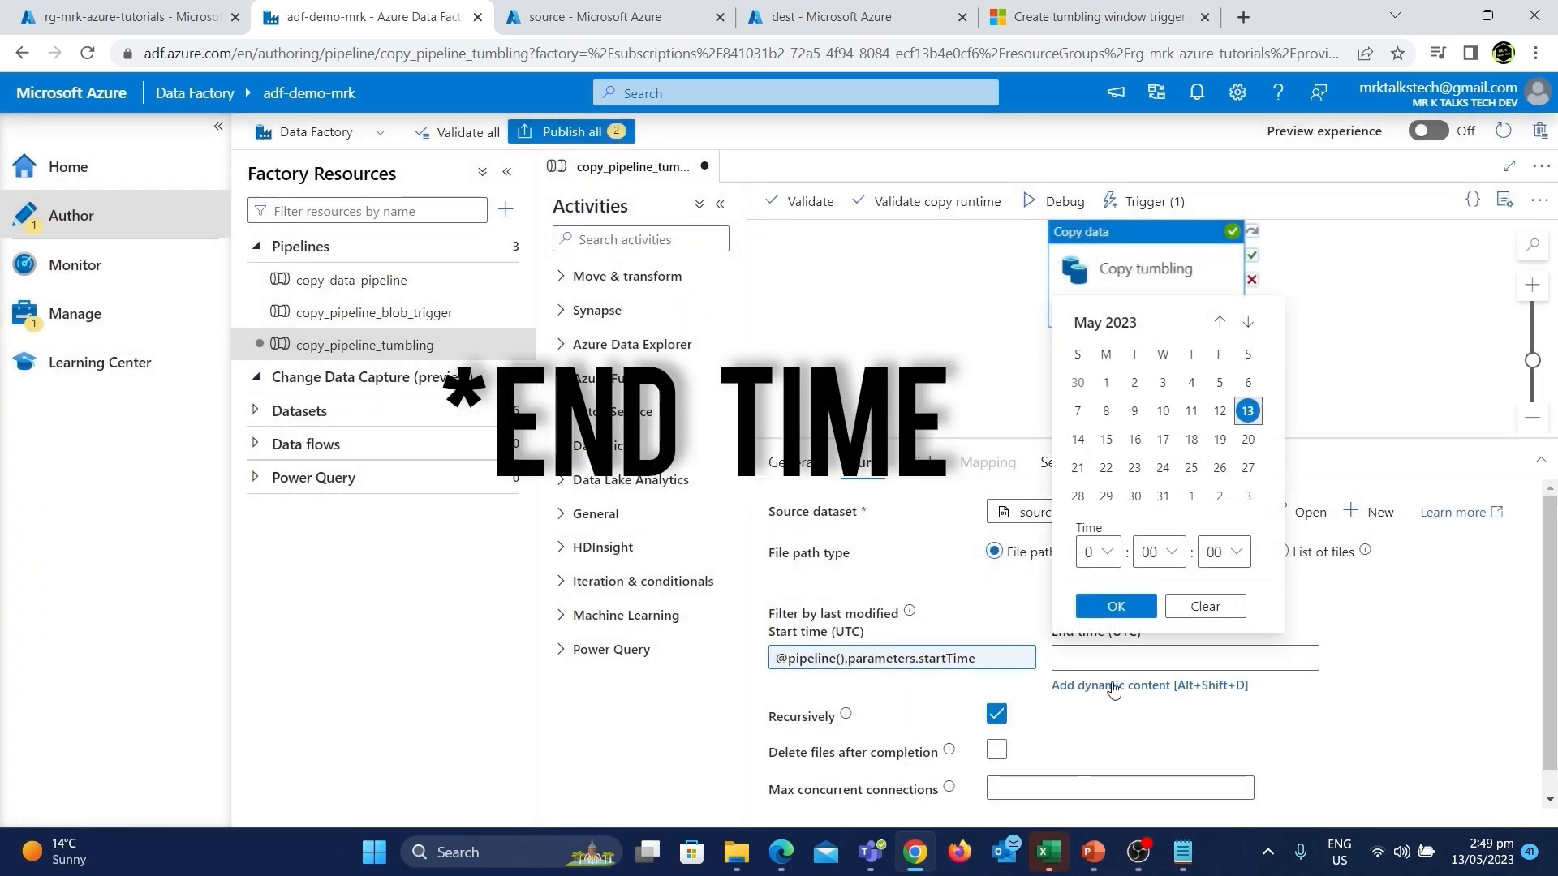
left_click(1113, 685)
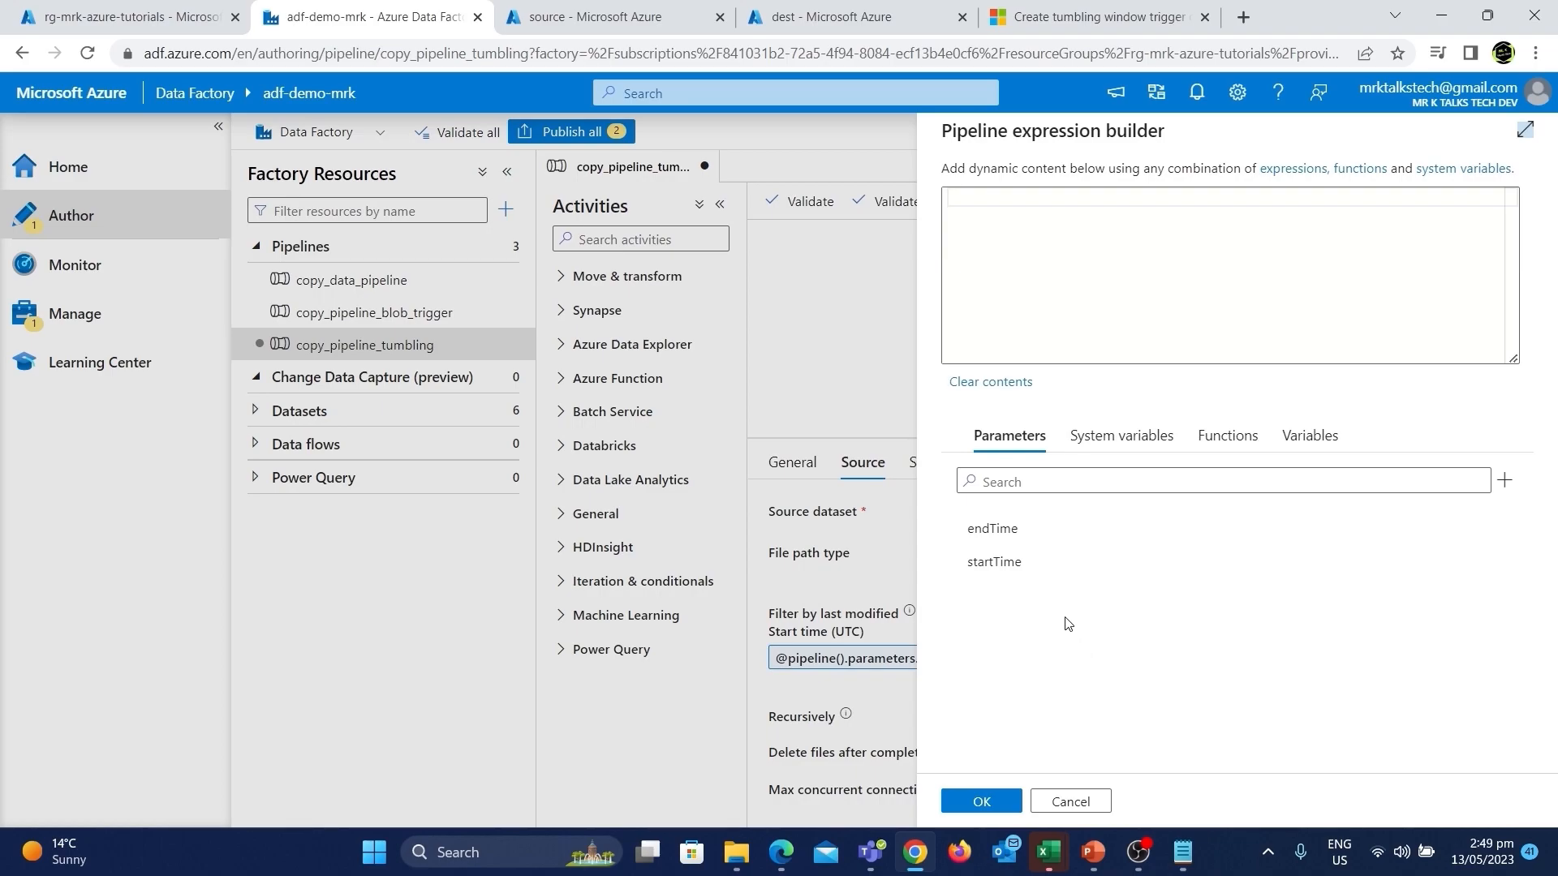
left_click(1054, 539)
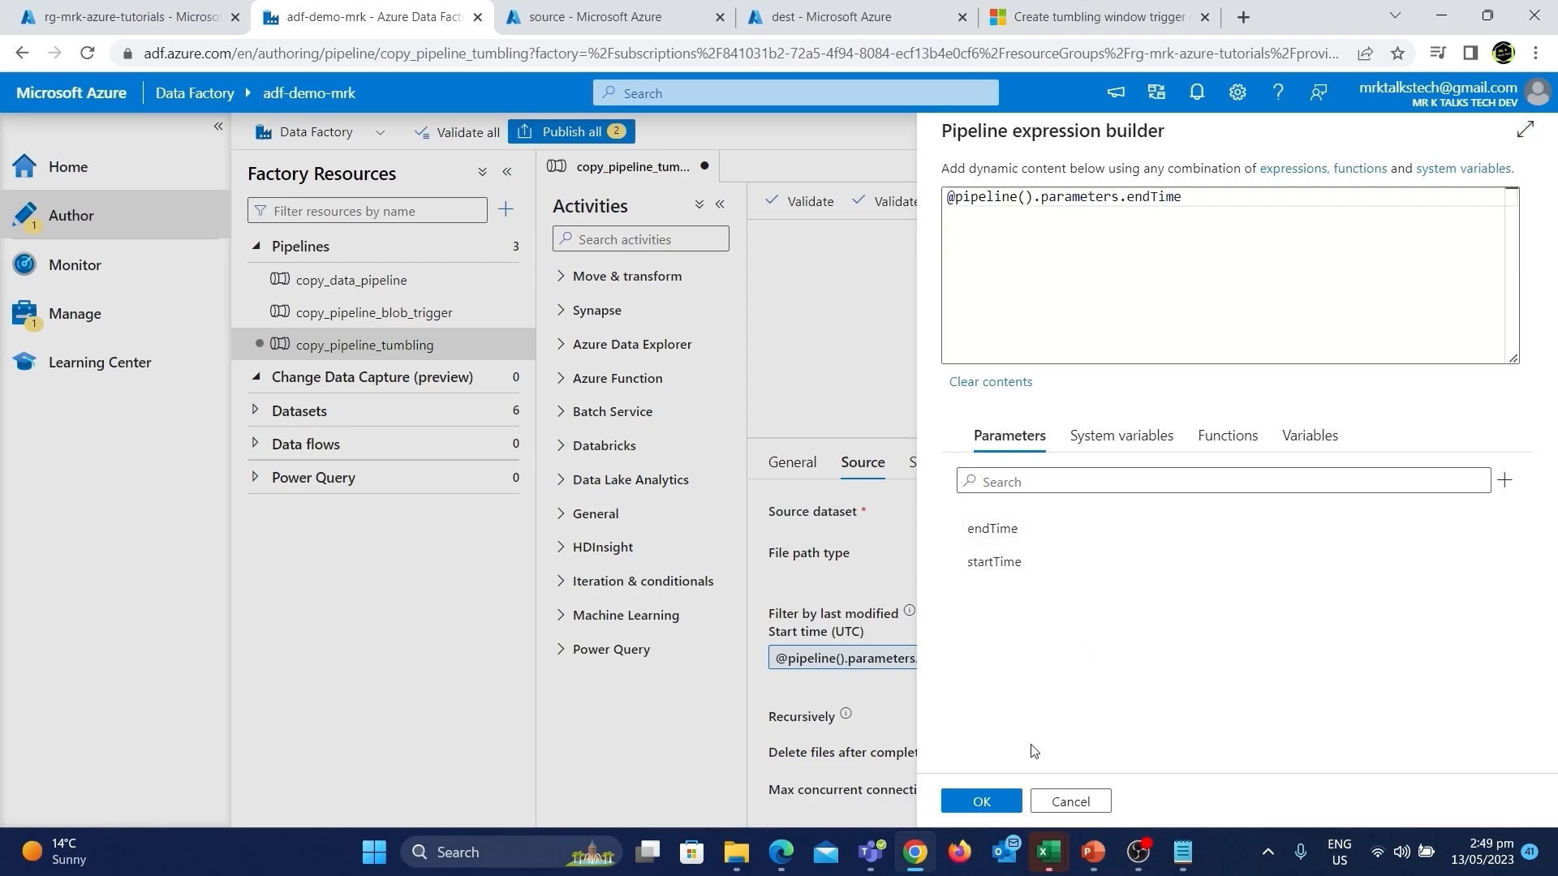
left_click(981, 804)
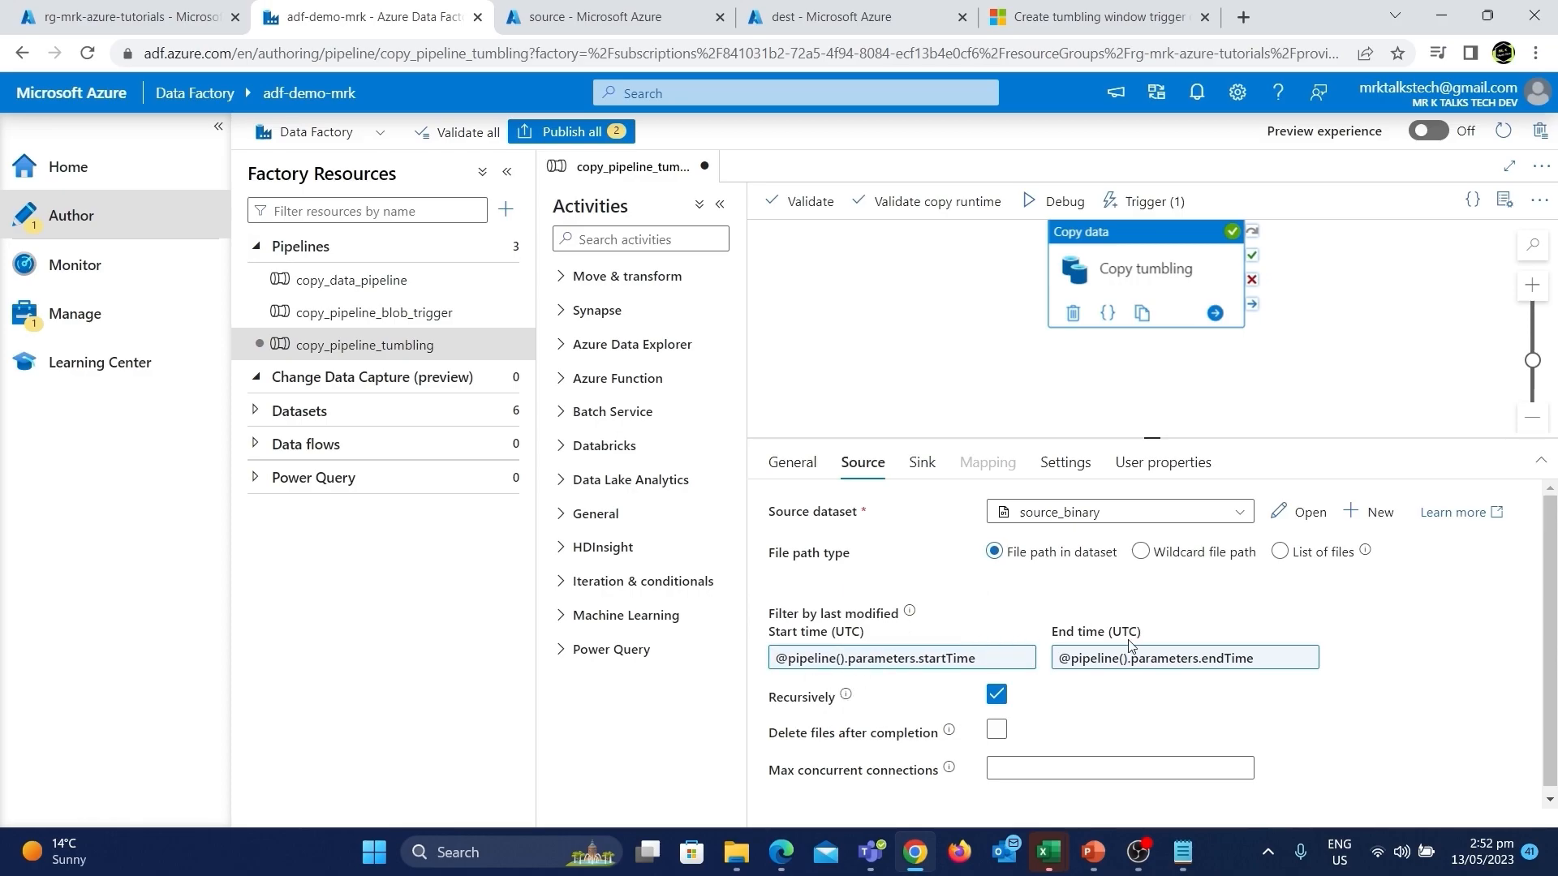
left_click(1233, 411)
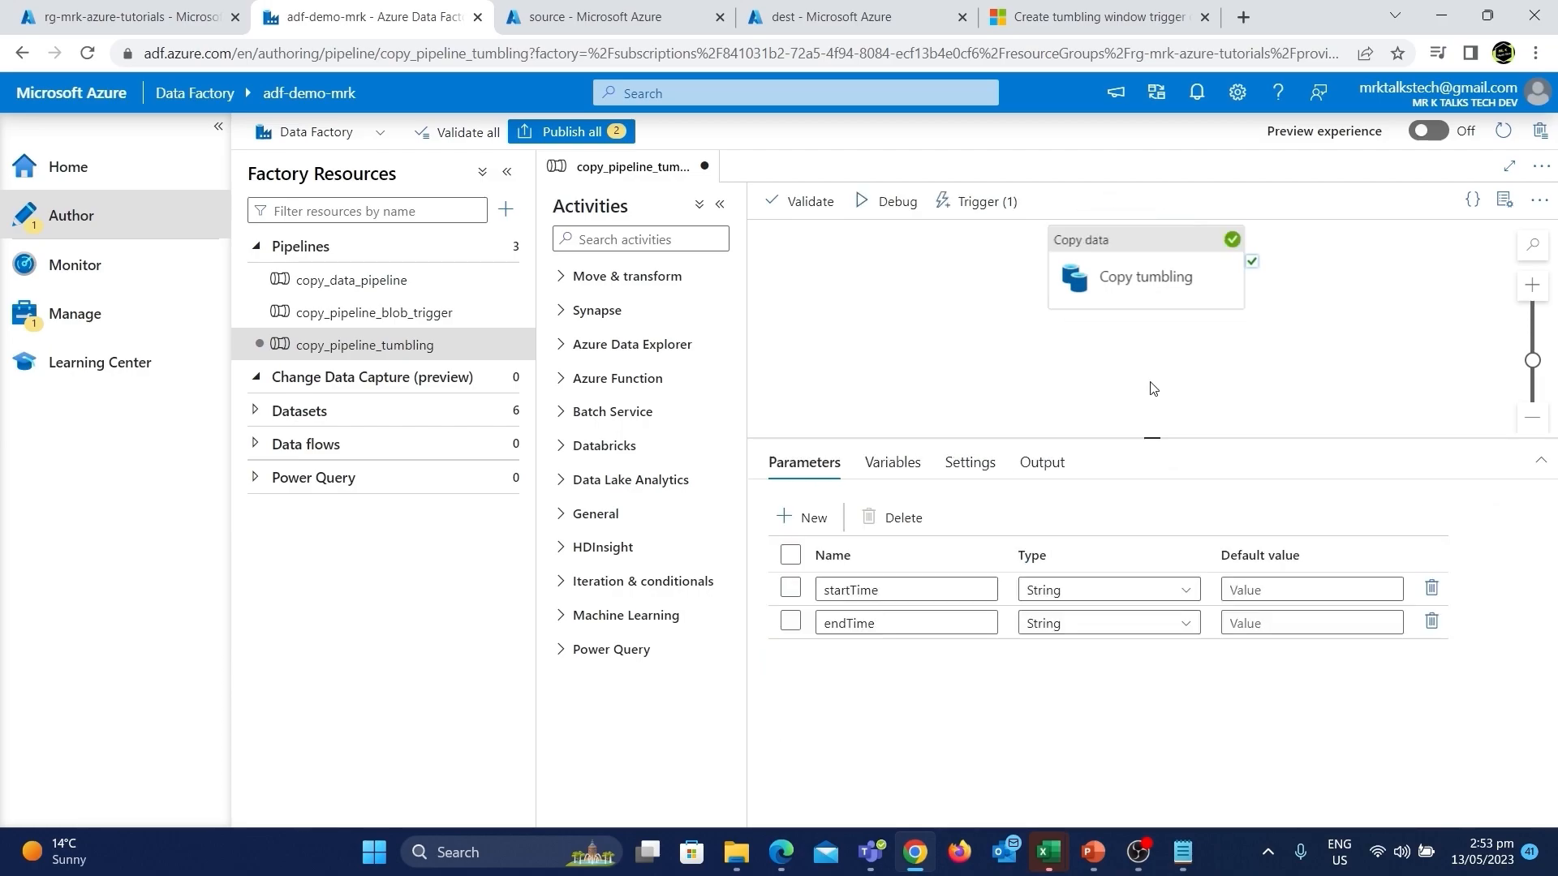
Publish all pending pipeline and trigger changes and switch to the source container's browser tab.
left_click(578, 132)
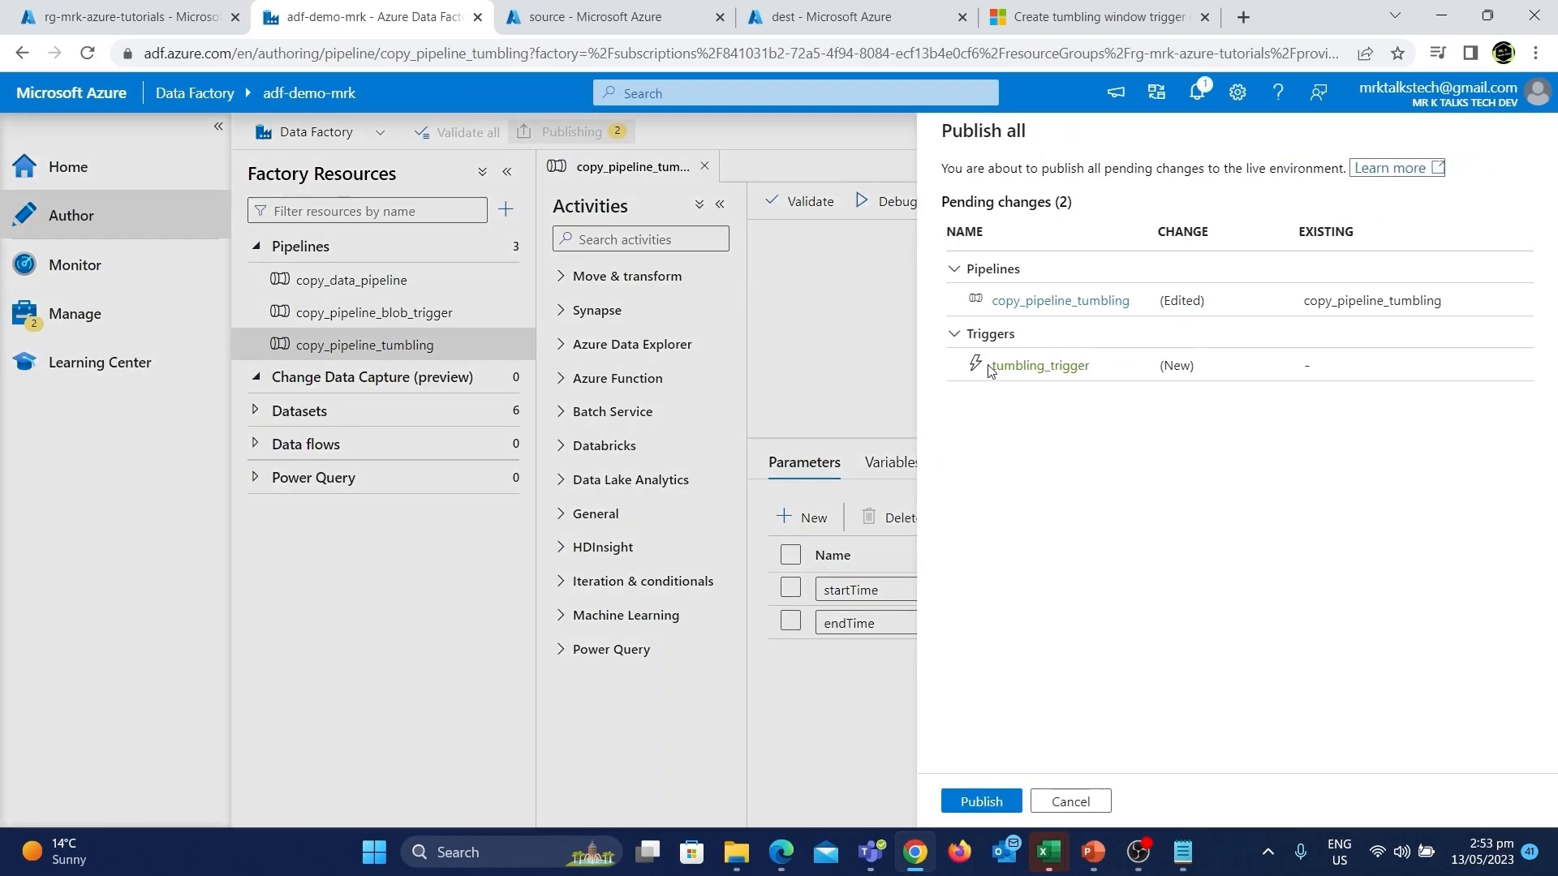
left_click(985, 801)
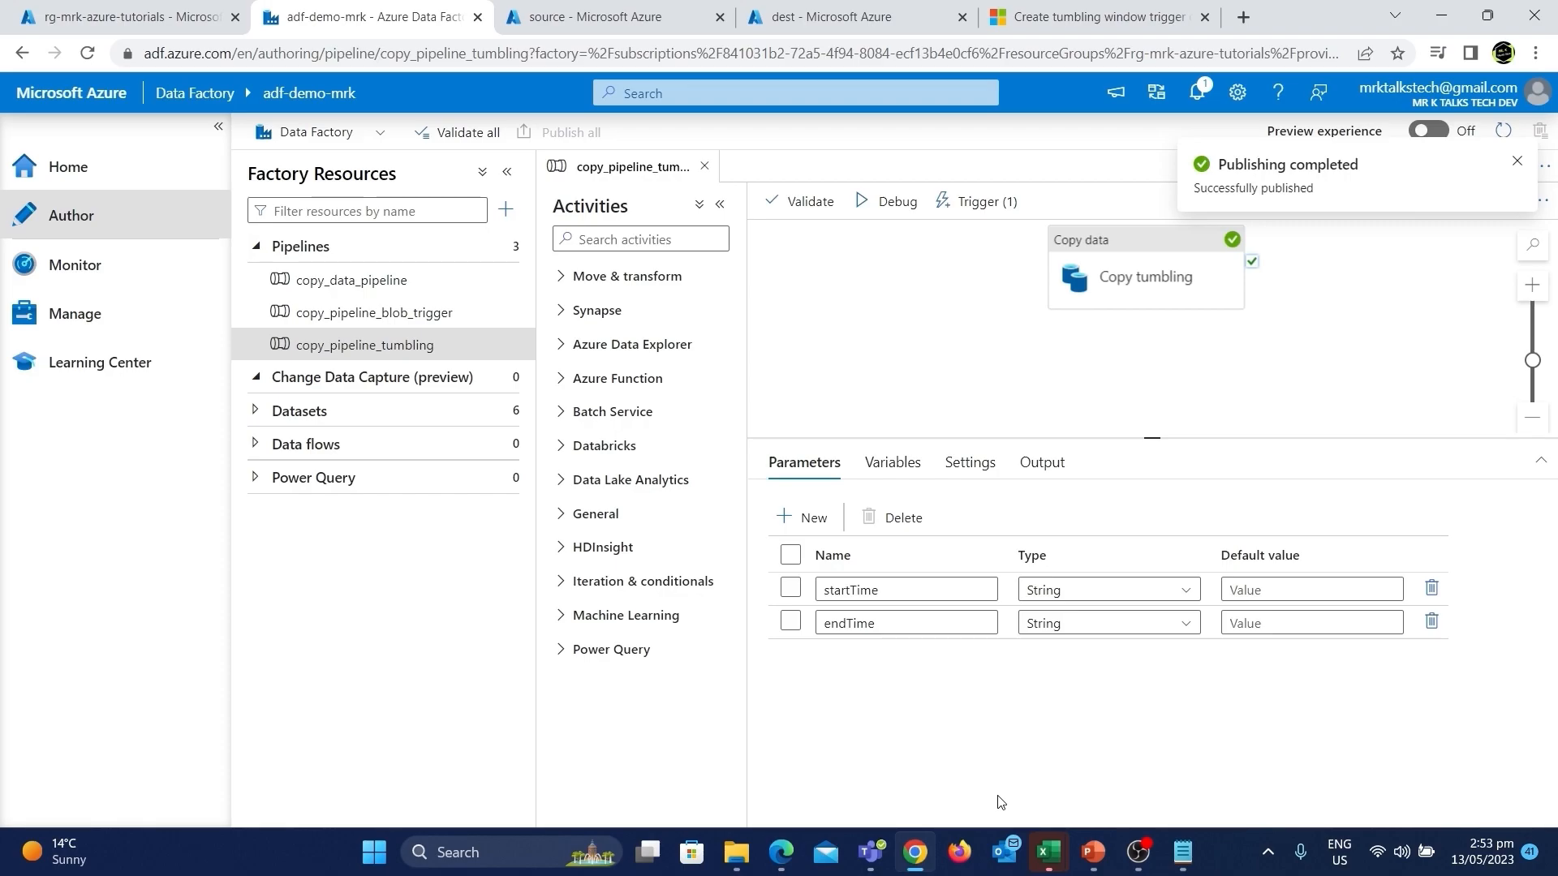
left_click(1516, 160)
left_click(617, 16)
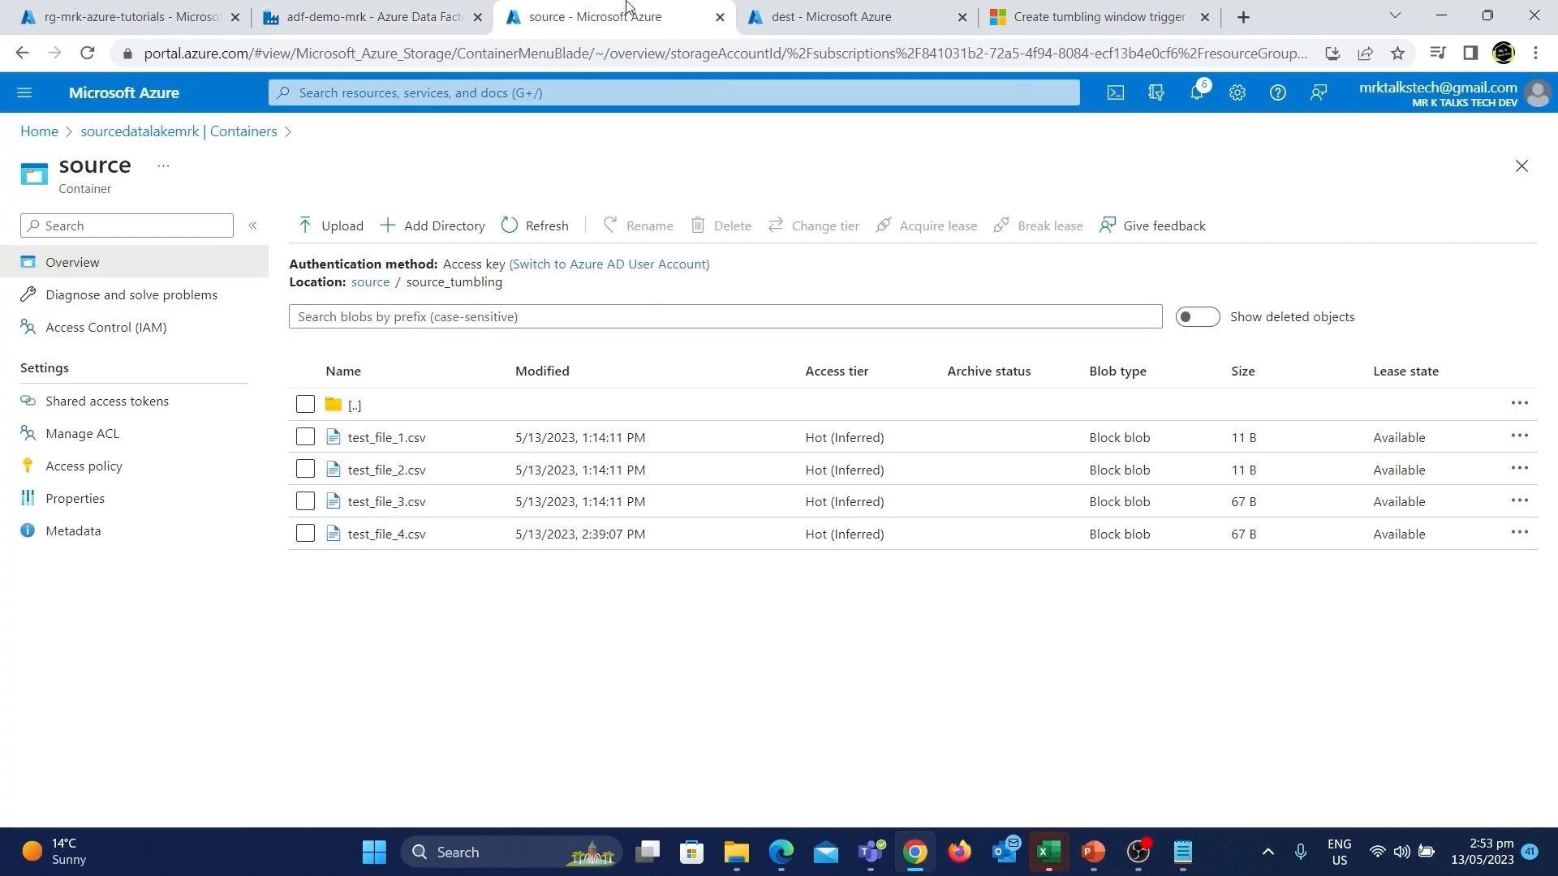
Upload test_tumbling_trigger_file.csv from the Downloads testing_tumbling folder into the source container's source_tumbling folder.
left_click(340, 227)
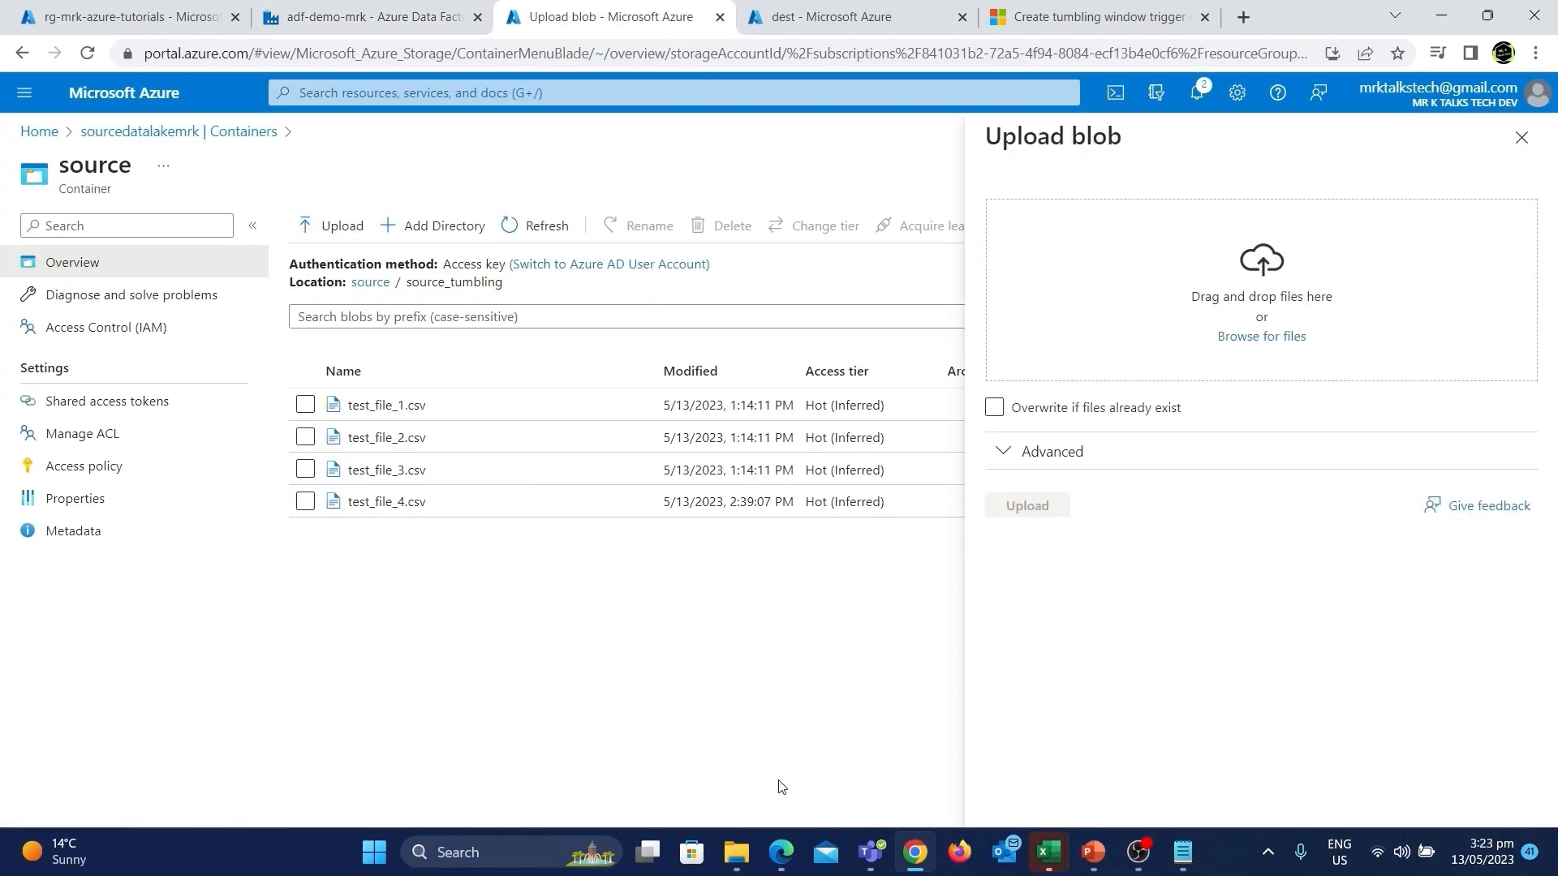
left_click(736, 856)
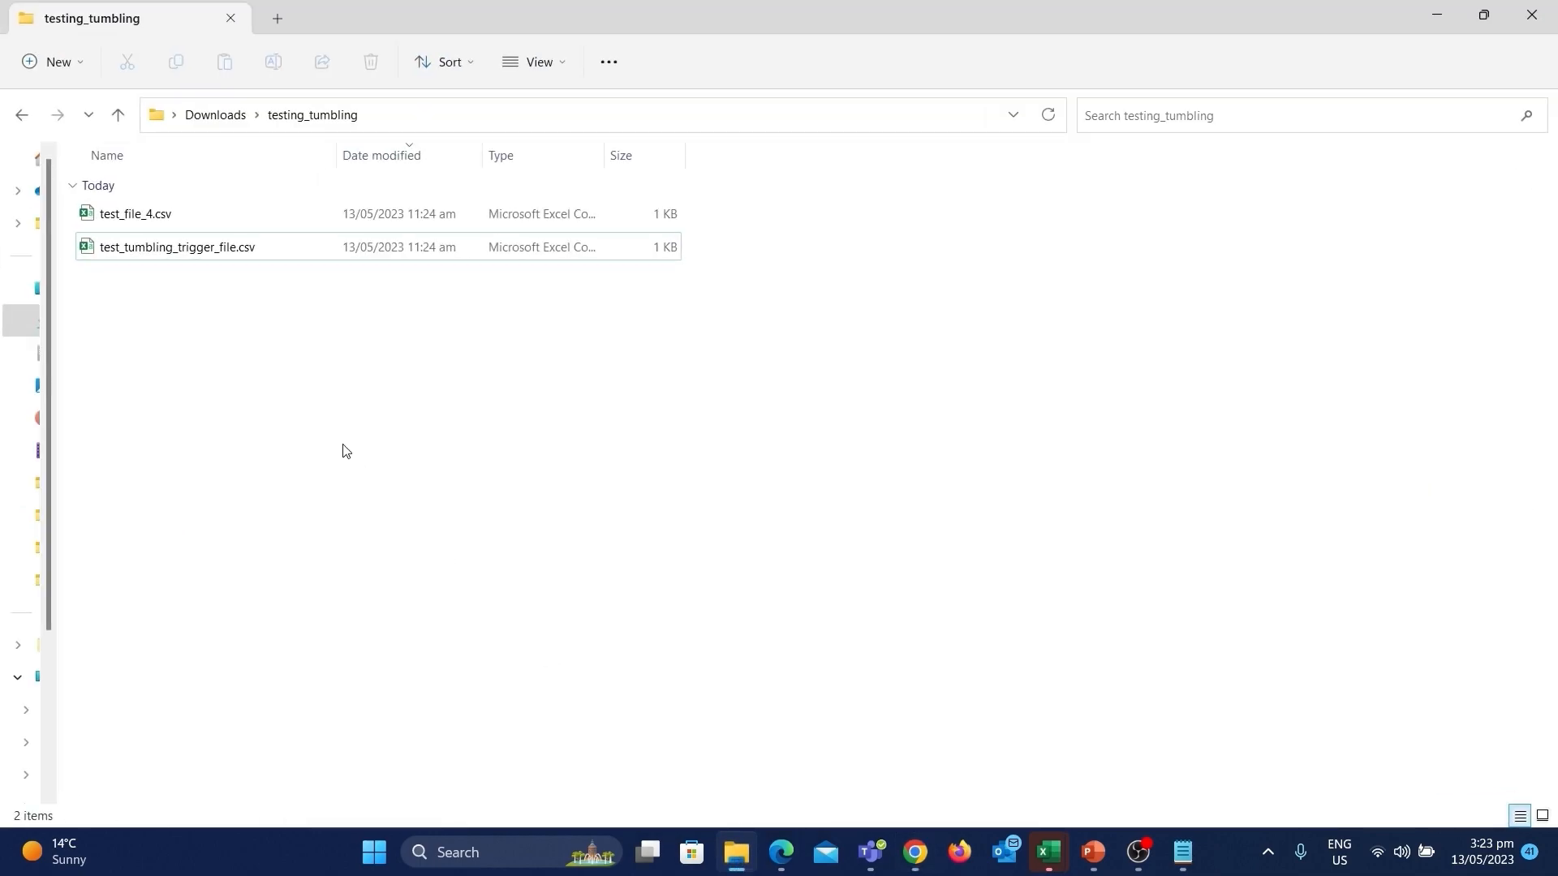
left_click(166, 251)
left_click_drag(167, 252, 1217, 288)
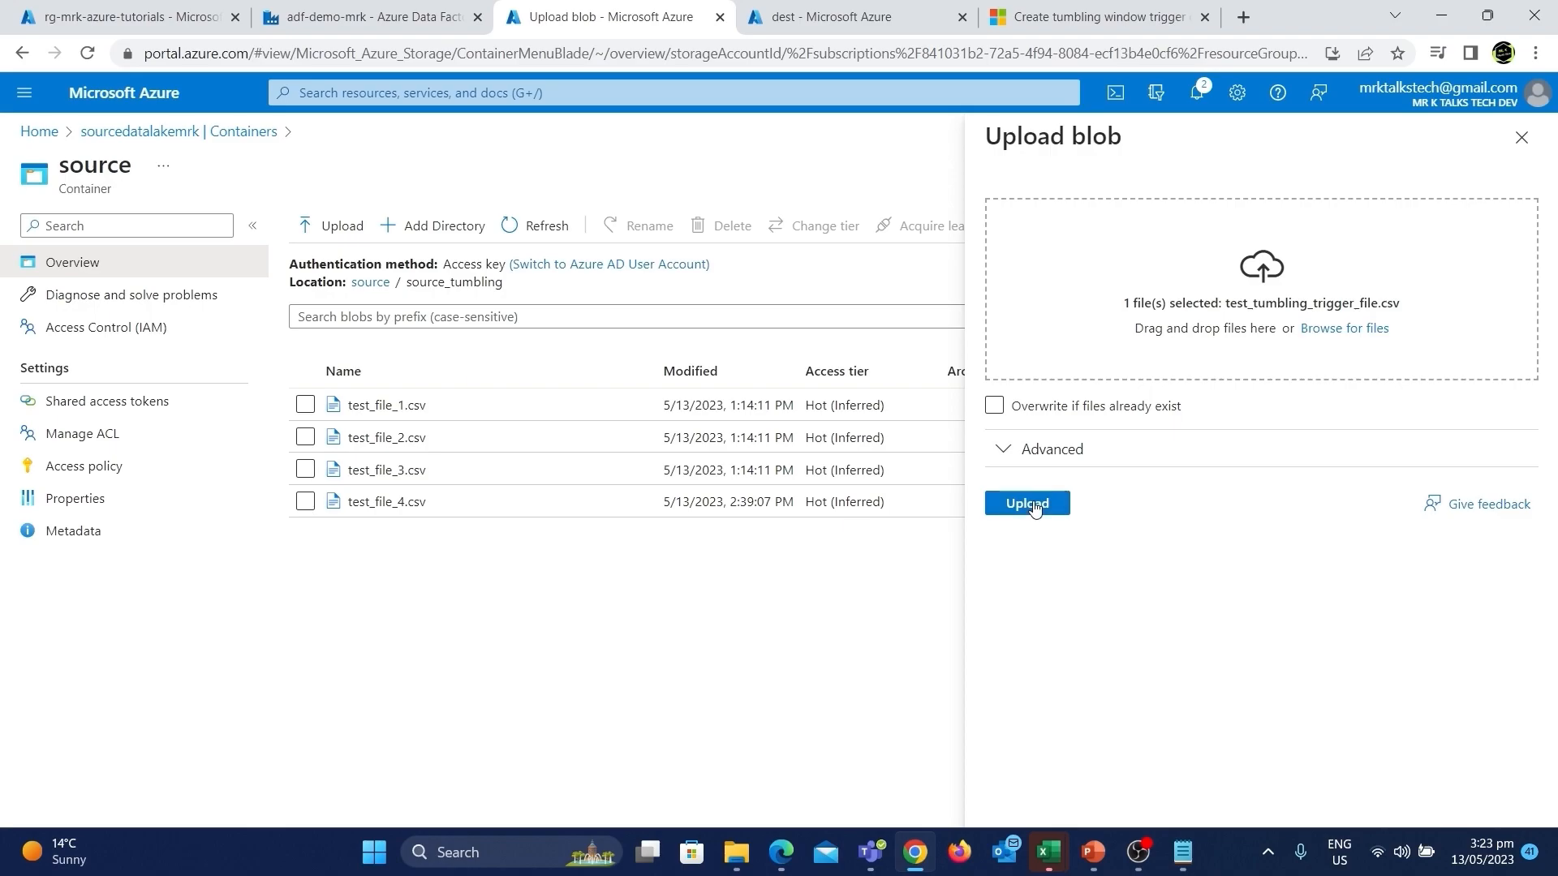
left_click(1030, 504)
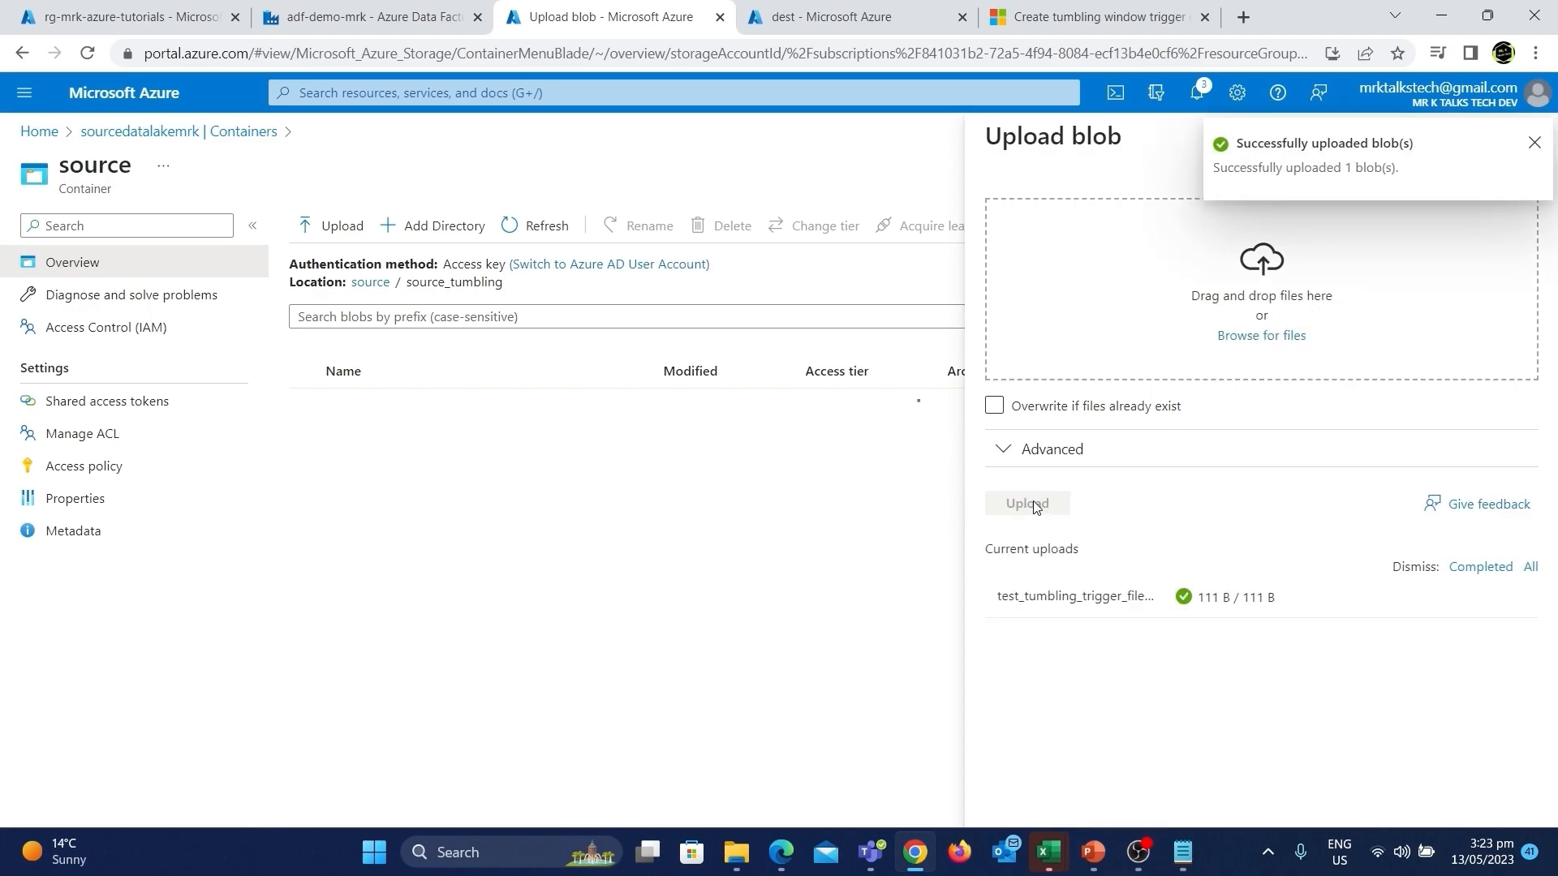
left_click(1534, 143)
left_click(1522, 140)
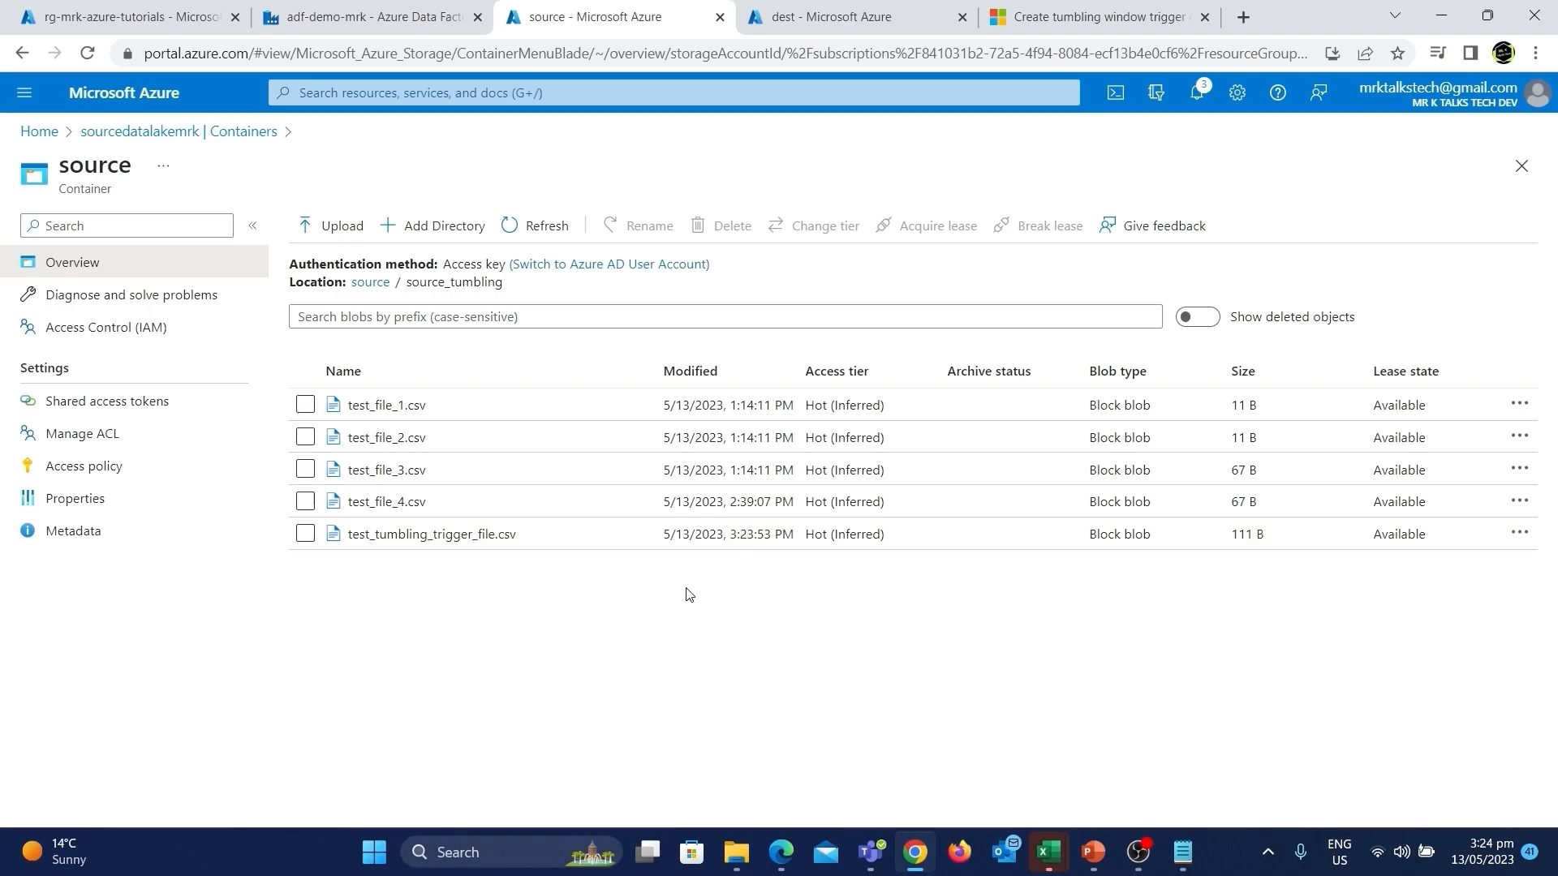
Refresh the dest container's dest_tumbling folder listing to check for new files.
left_click(808, 26)
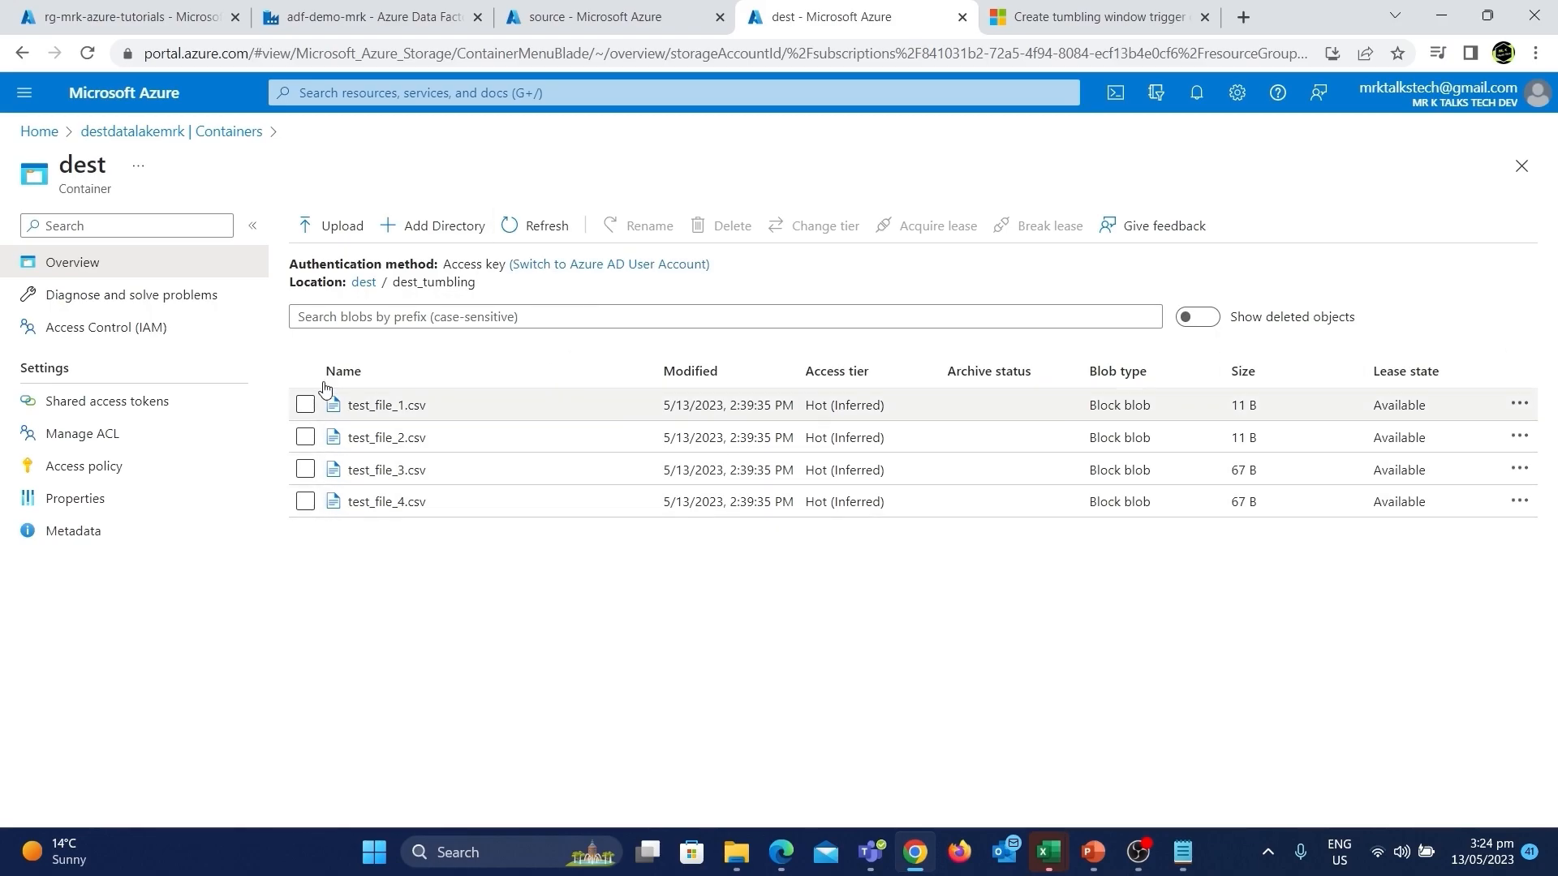
left_click(535, 235)
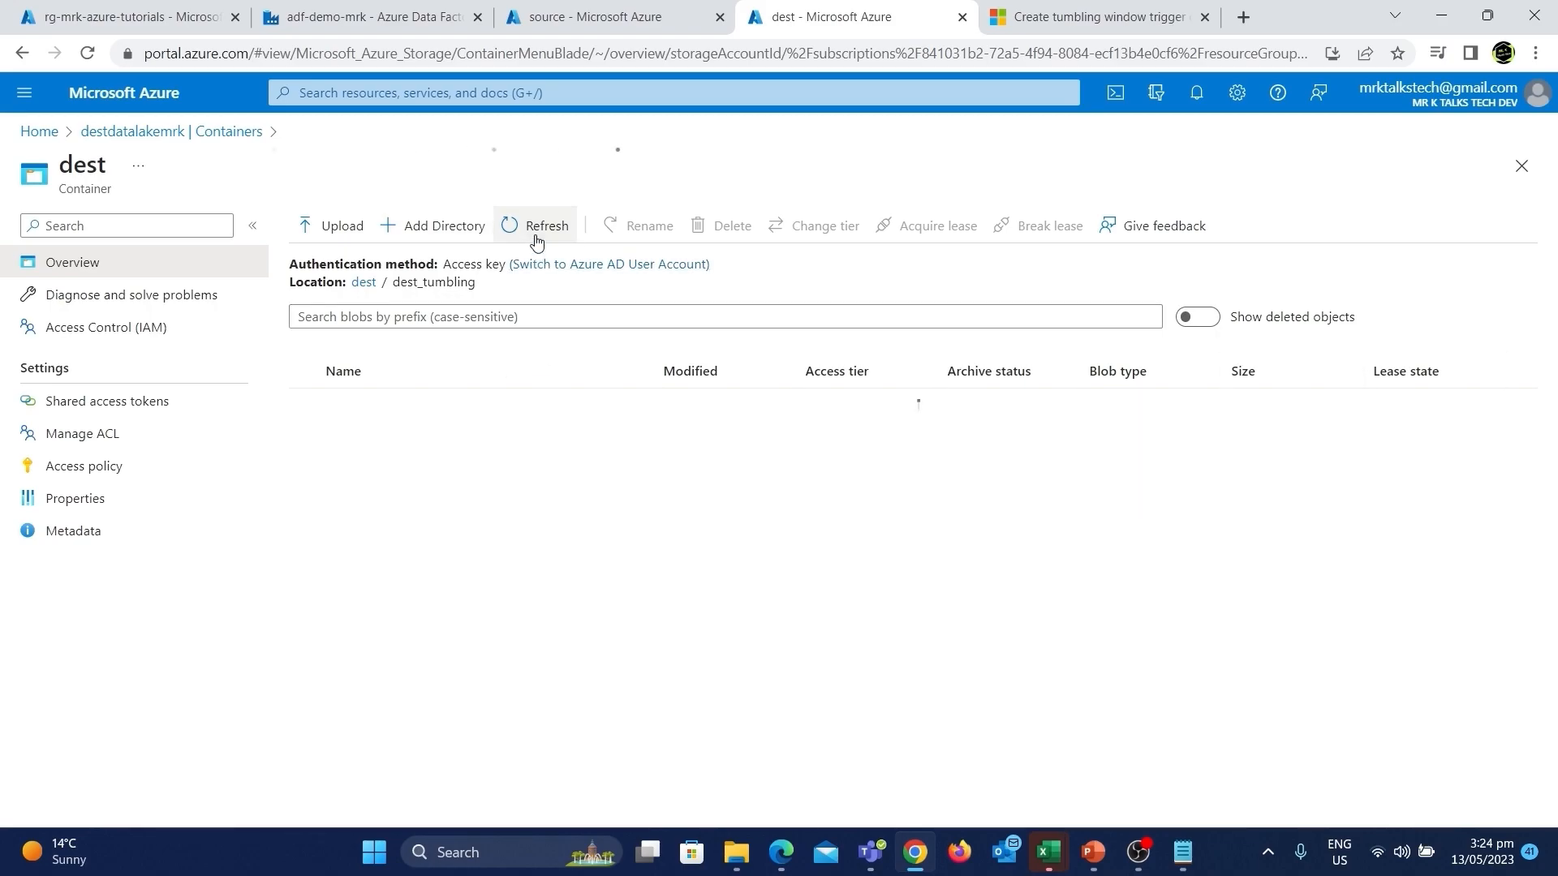
Open the tumbling__trigger settings in the Data Factory manage hub to review them, then cancel without changes.
left_click(392, 15)
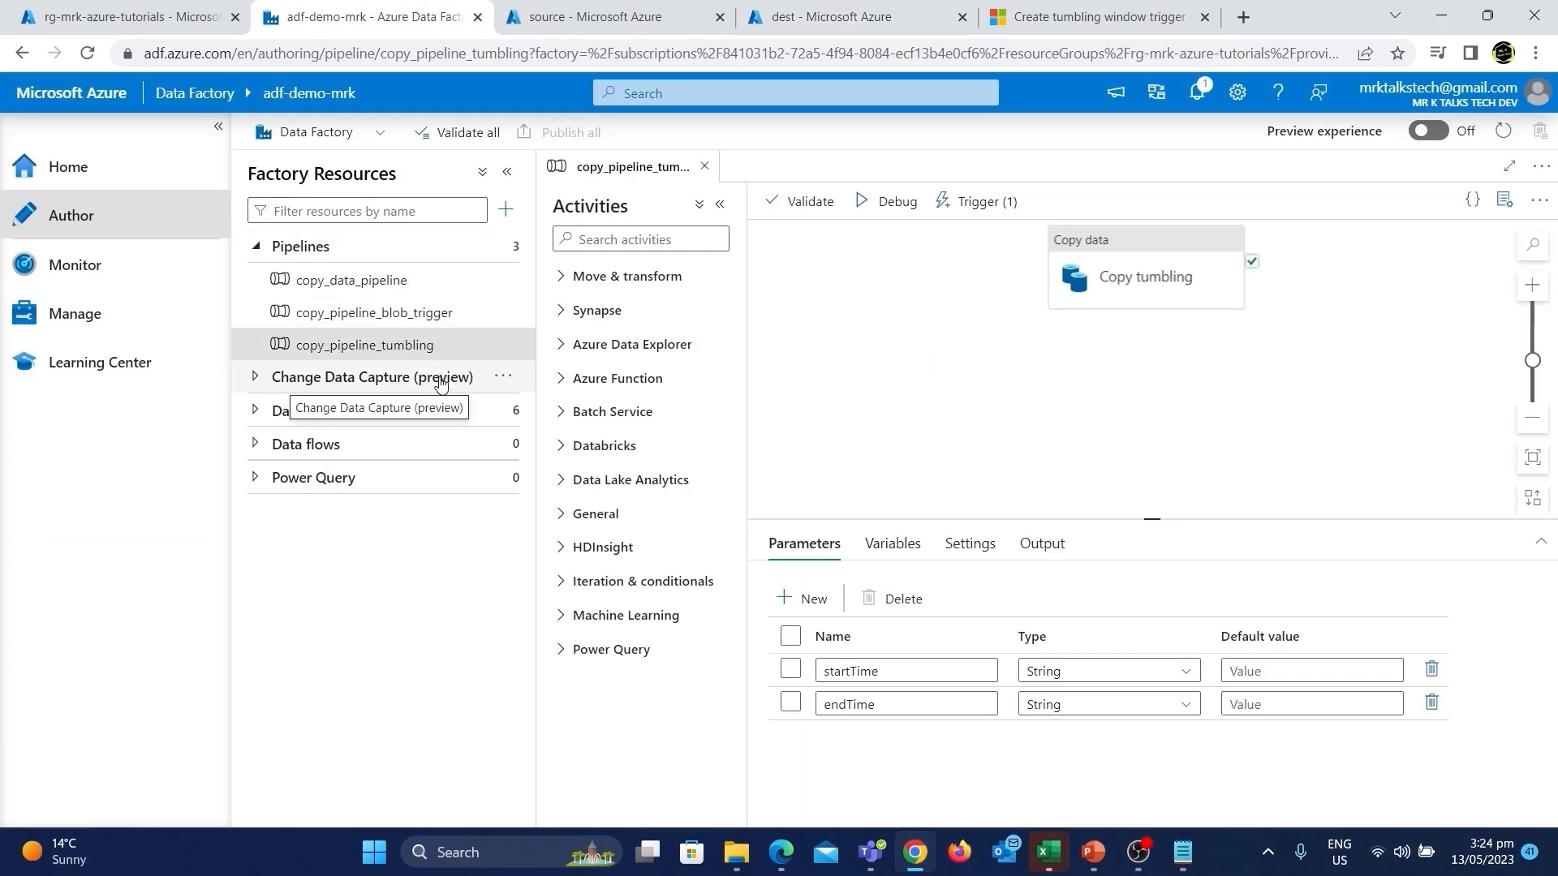
left_click(185, 316)
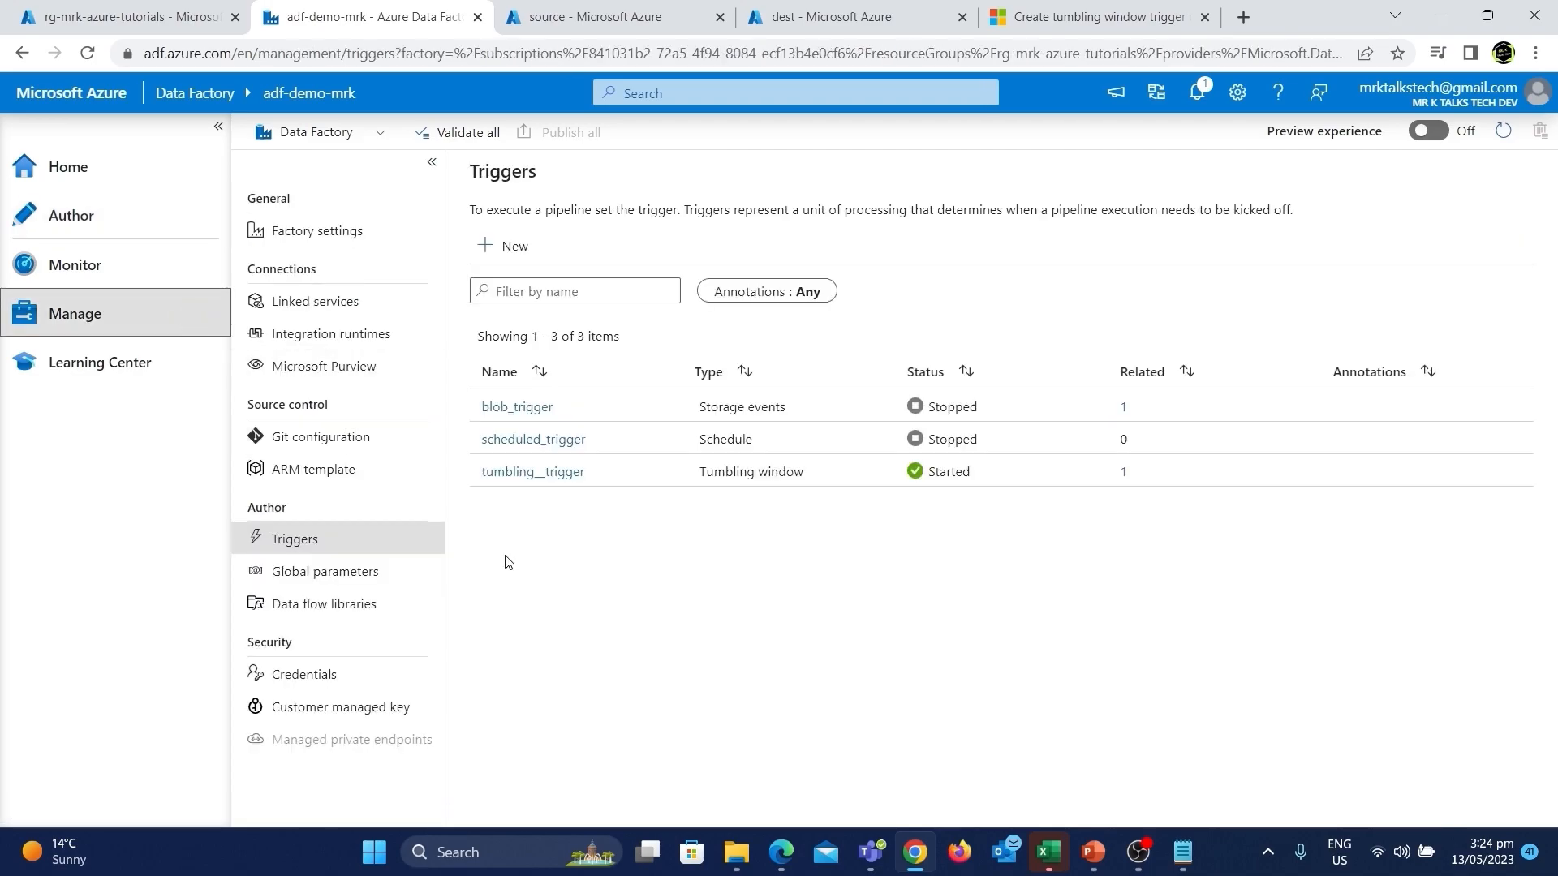
left_click(516, 478)
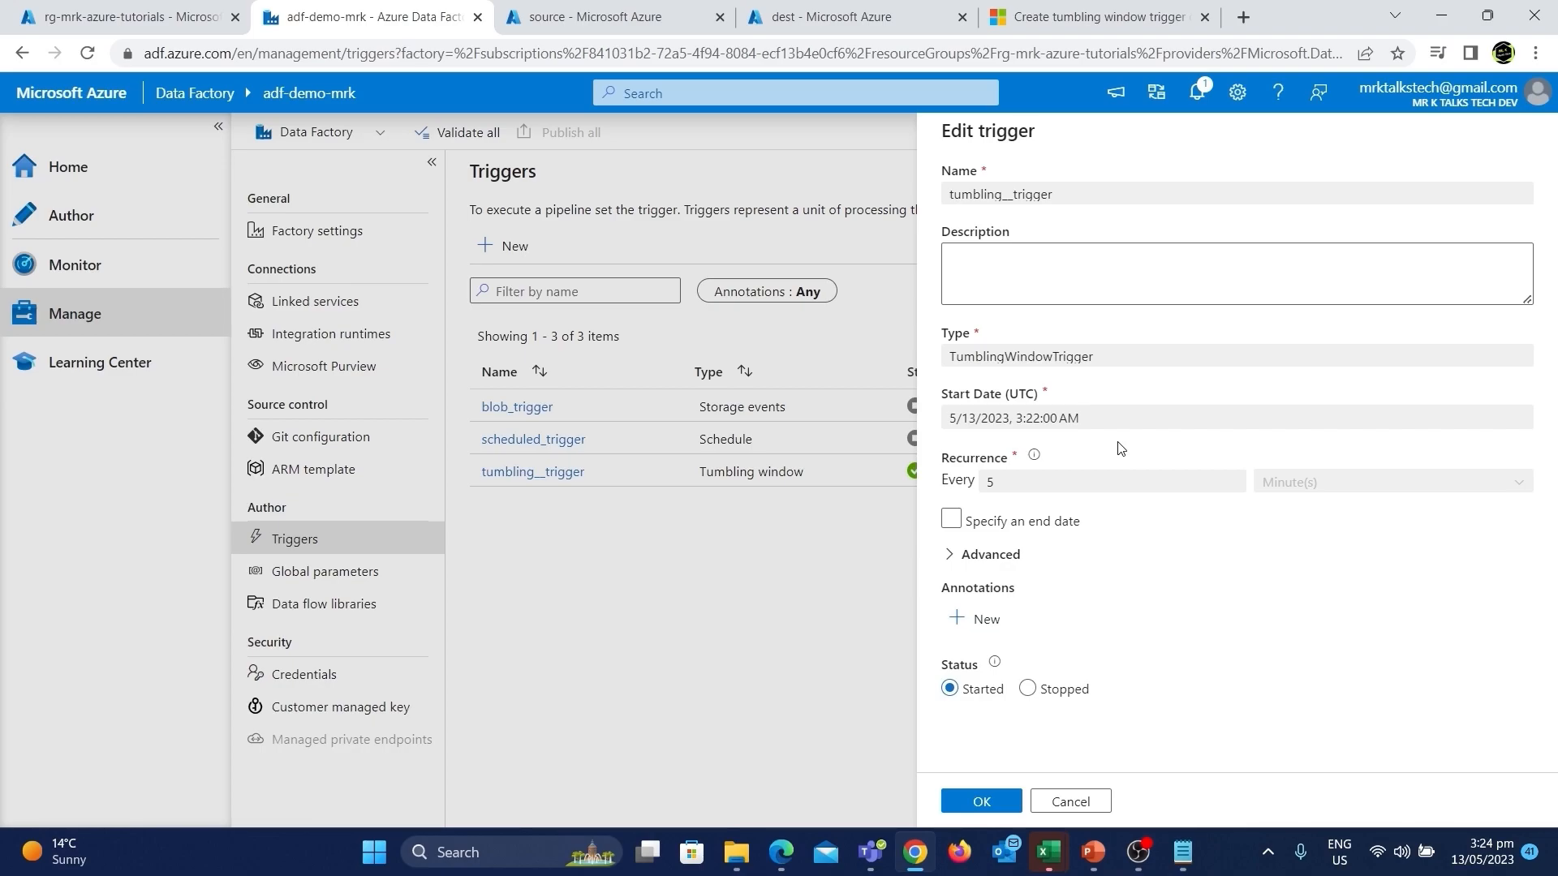
left_click(596, 11)
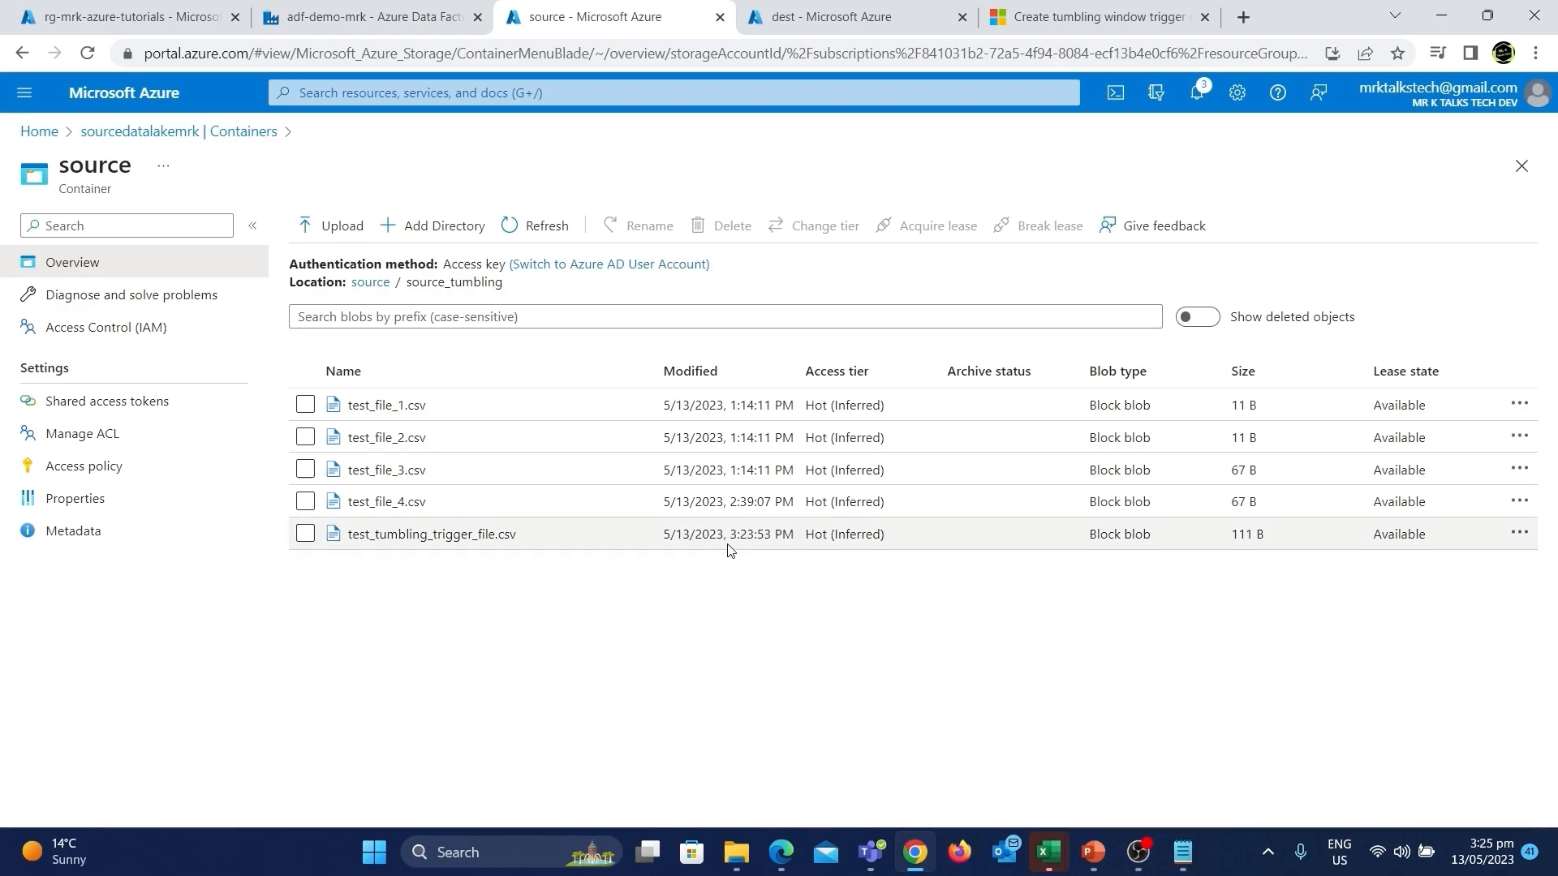
left_click(819, 16)
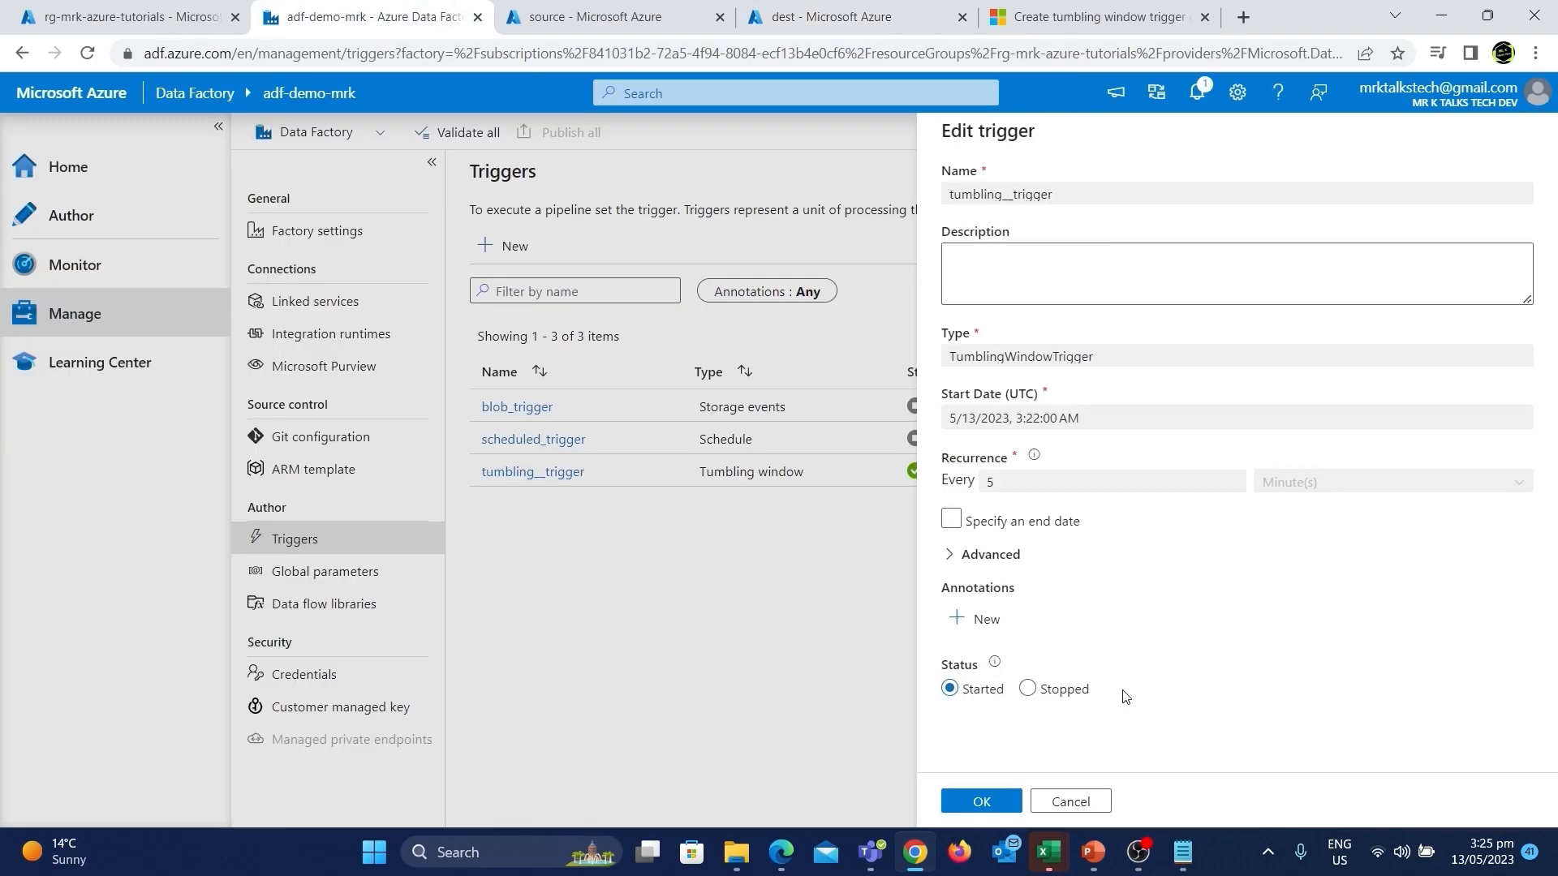
left_click(1073, 801)
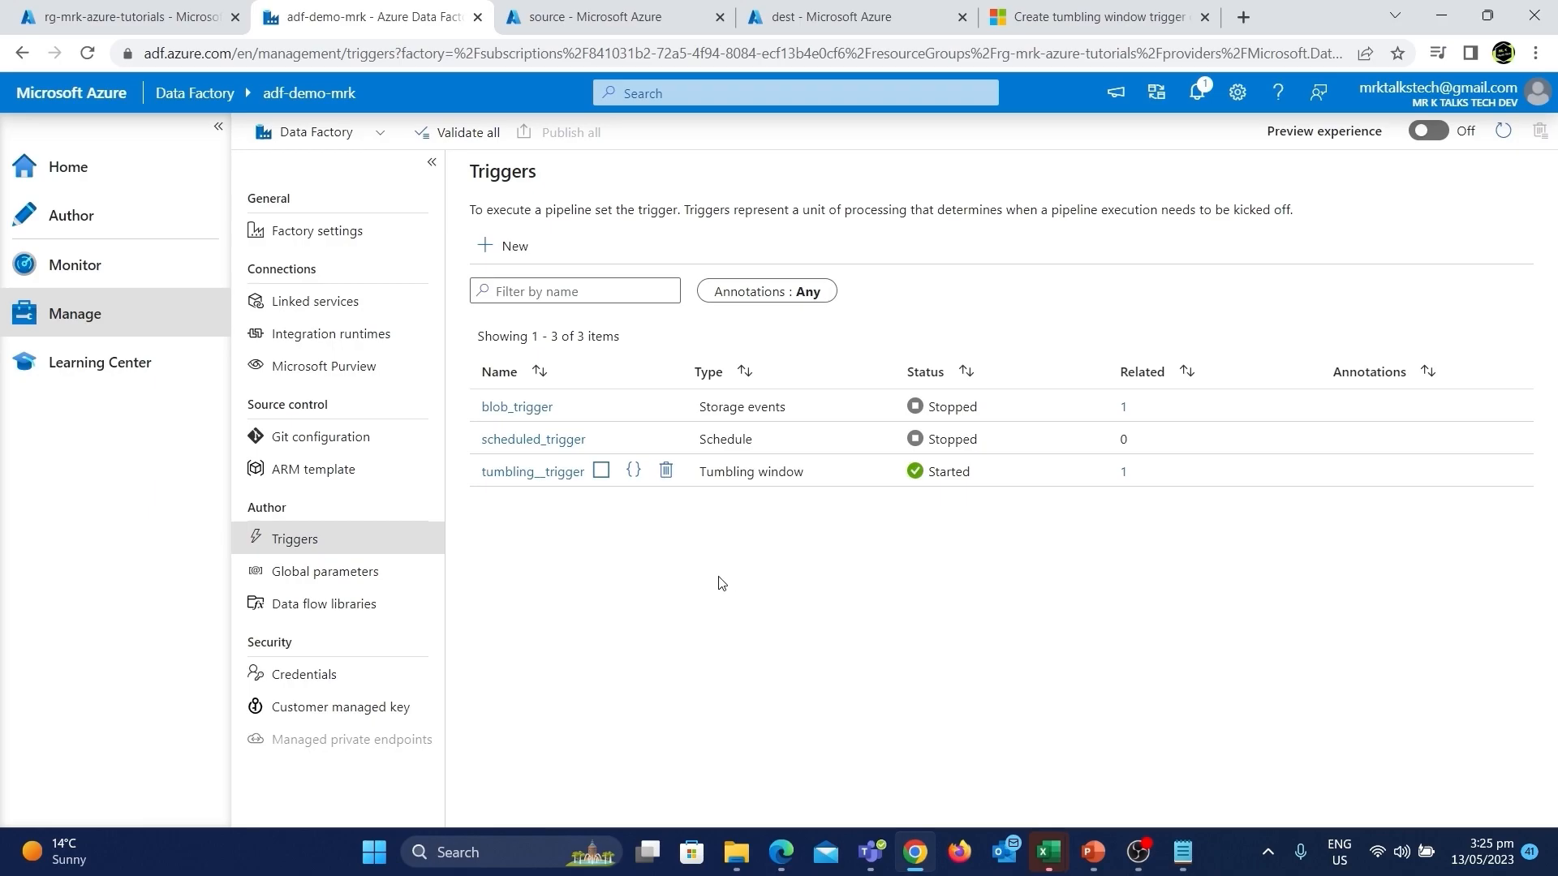
Refresh the triggered pipeline runs and open the copy_pipeline_tumbling run's activity details.
left_click(154, 275)
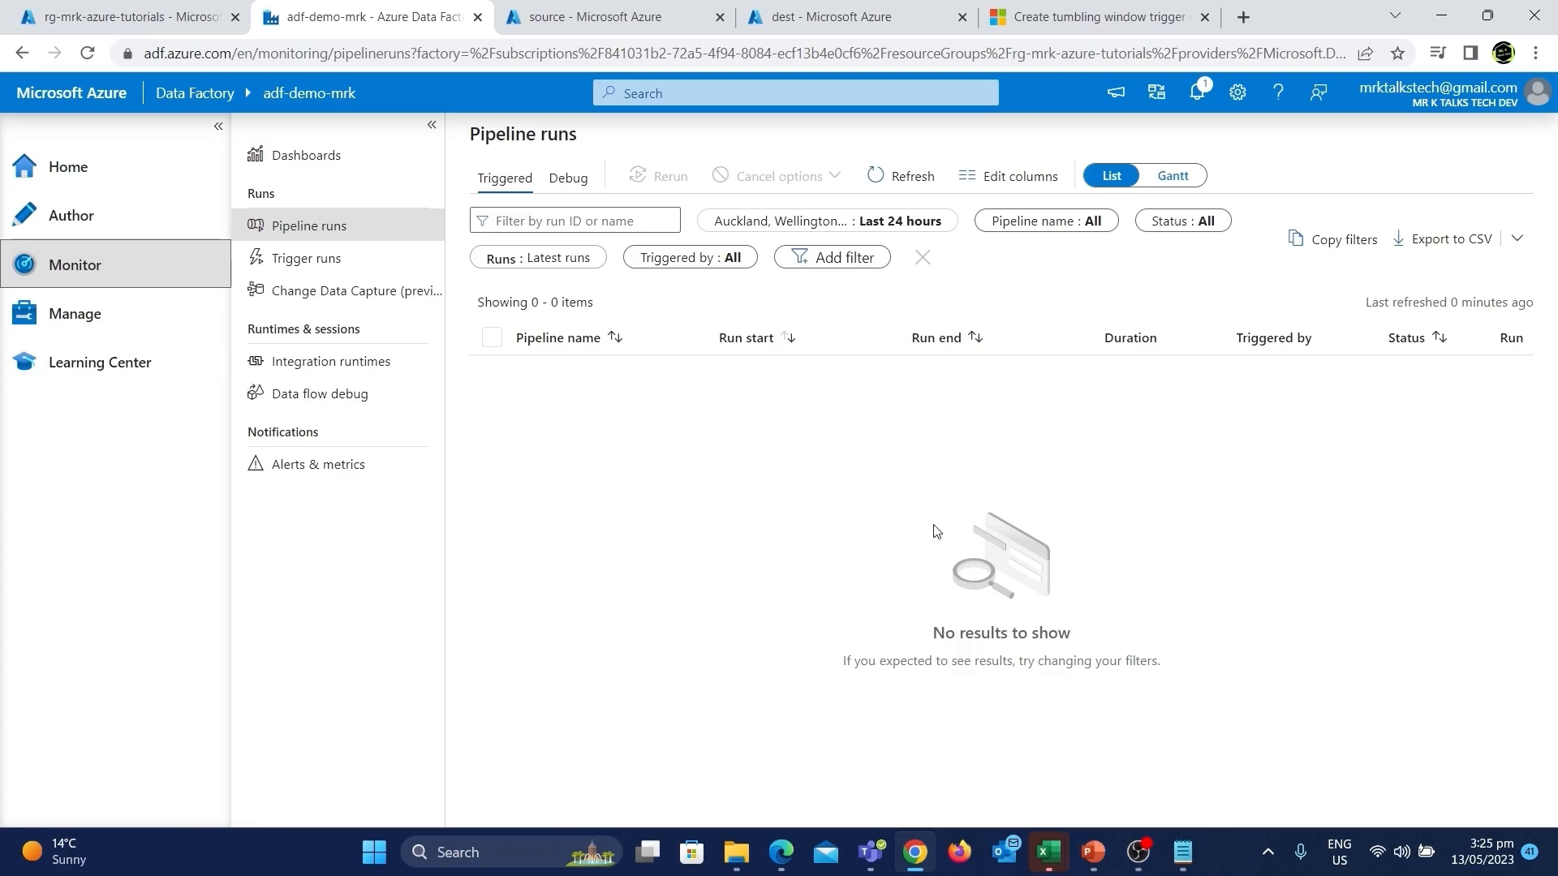
left_click(900, 176)
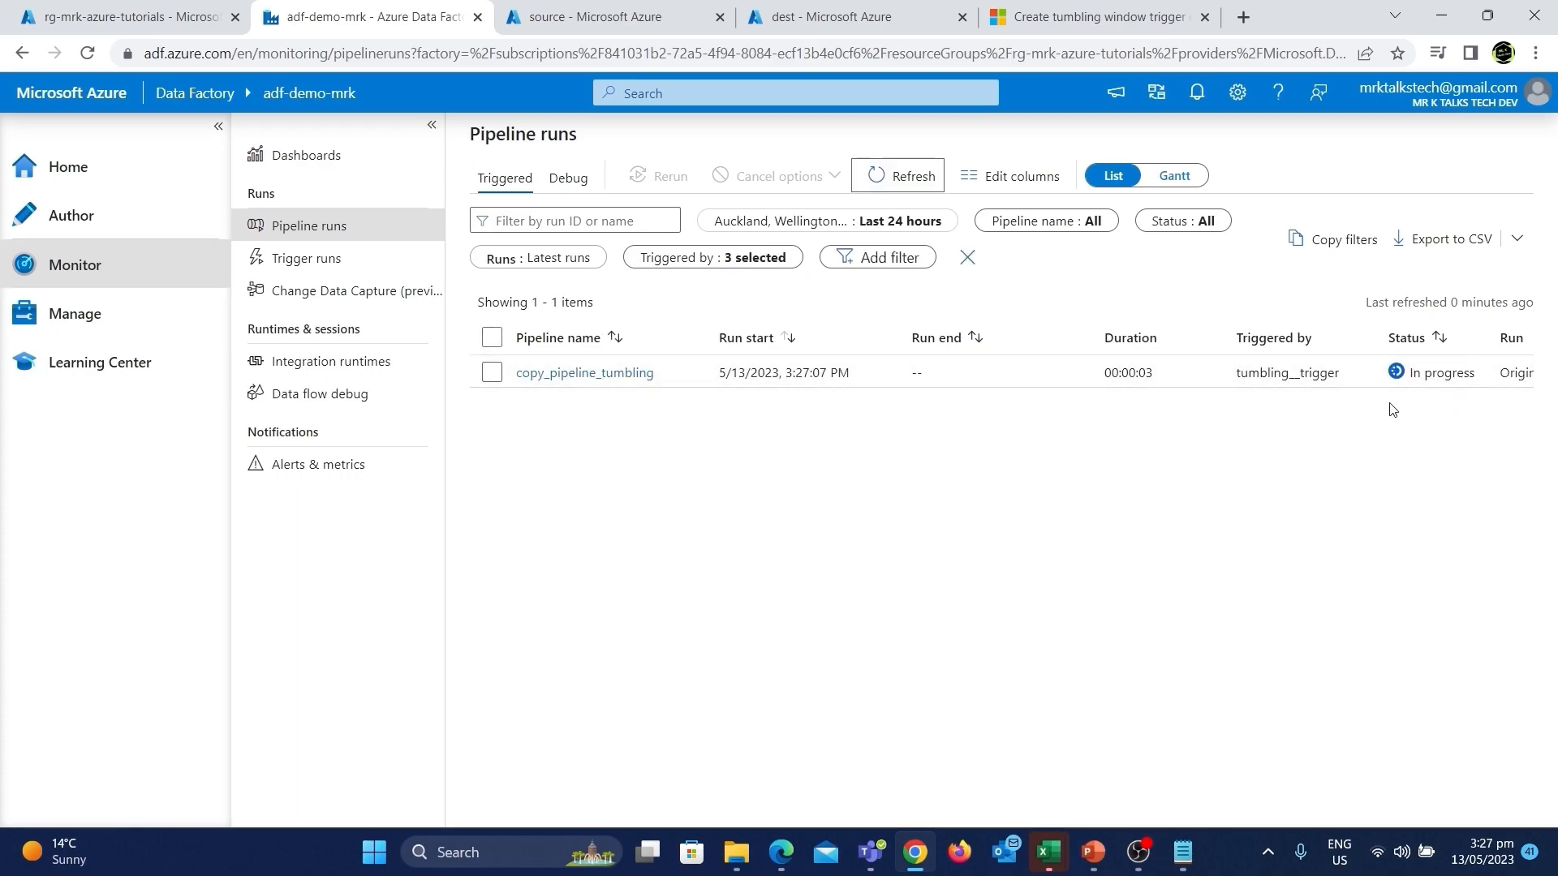
left_click(554, 375)
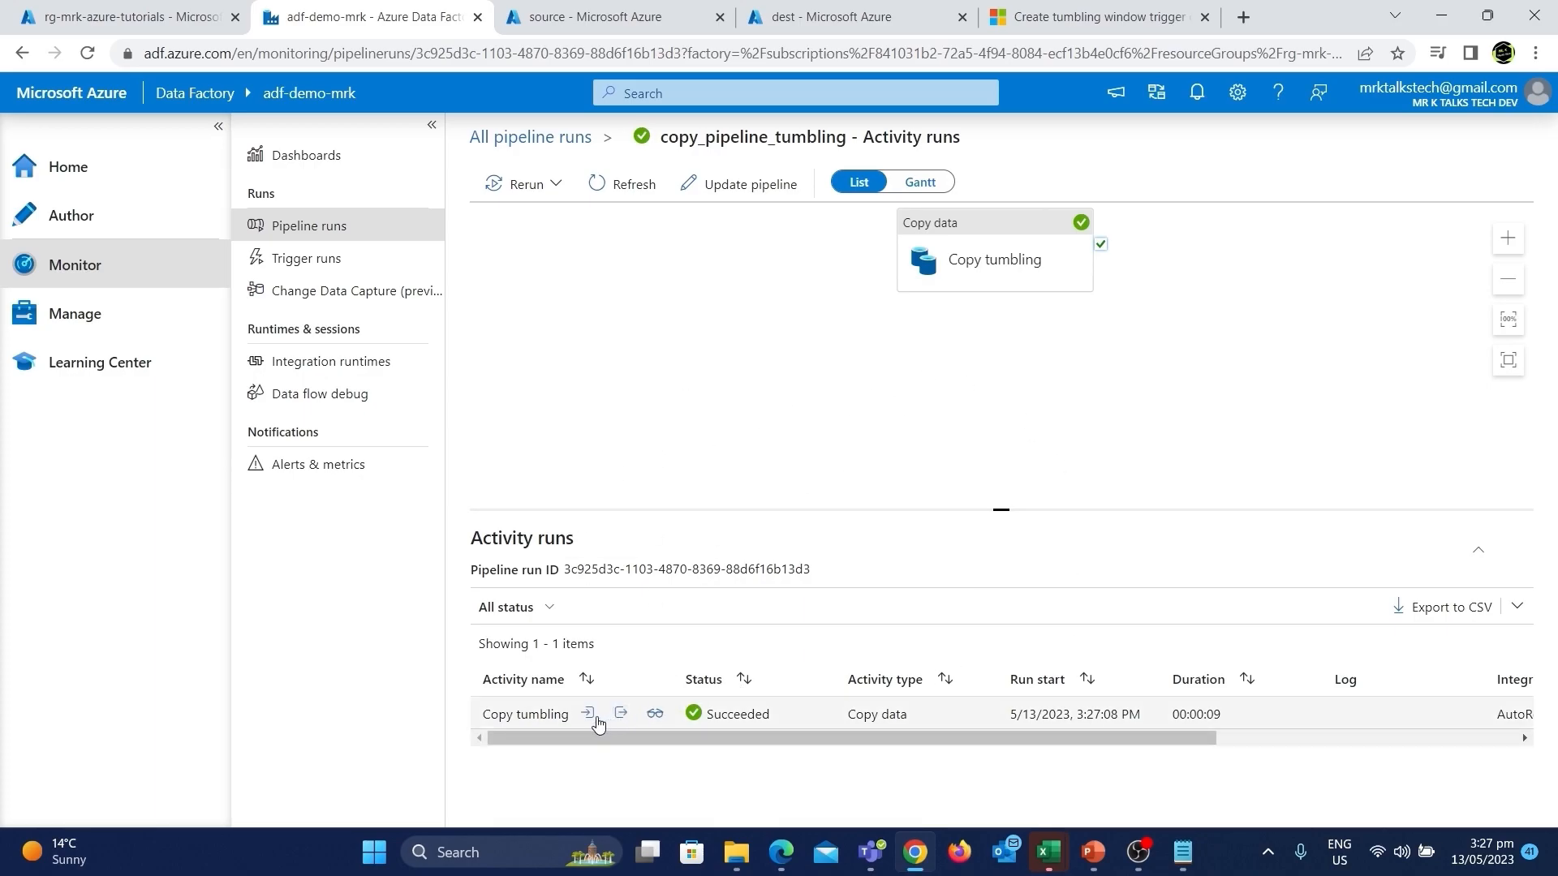
Inspect the Copy tumbling activity's input and output details for the run.
left_click(597, 718)
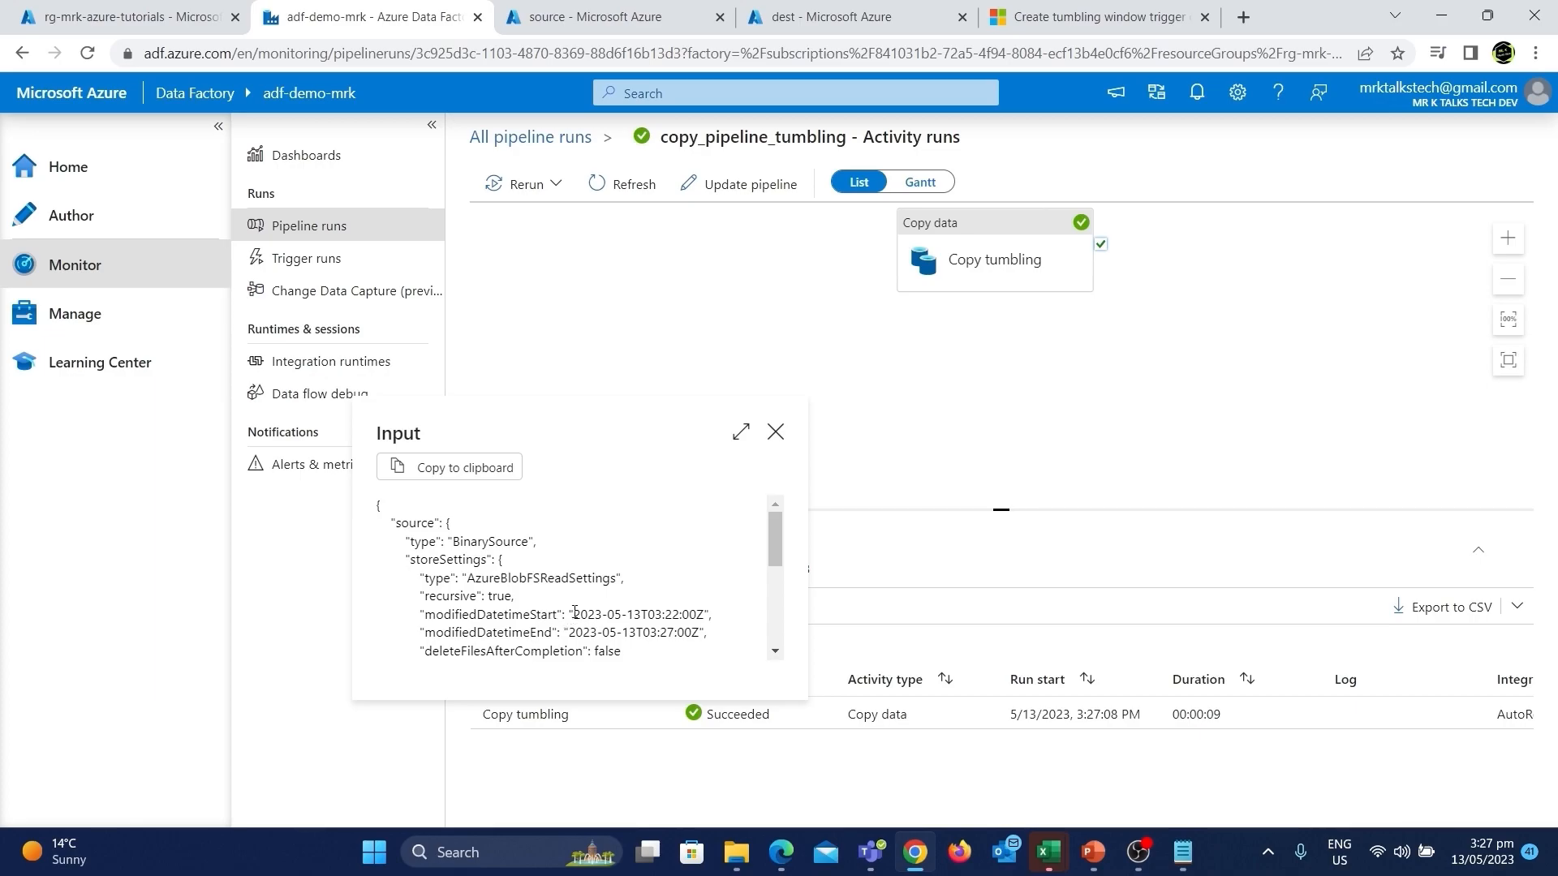
left_click_drag(575, 614, 702, 606)
left_click(670, 584)
left_click(775, 434)
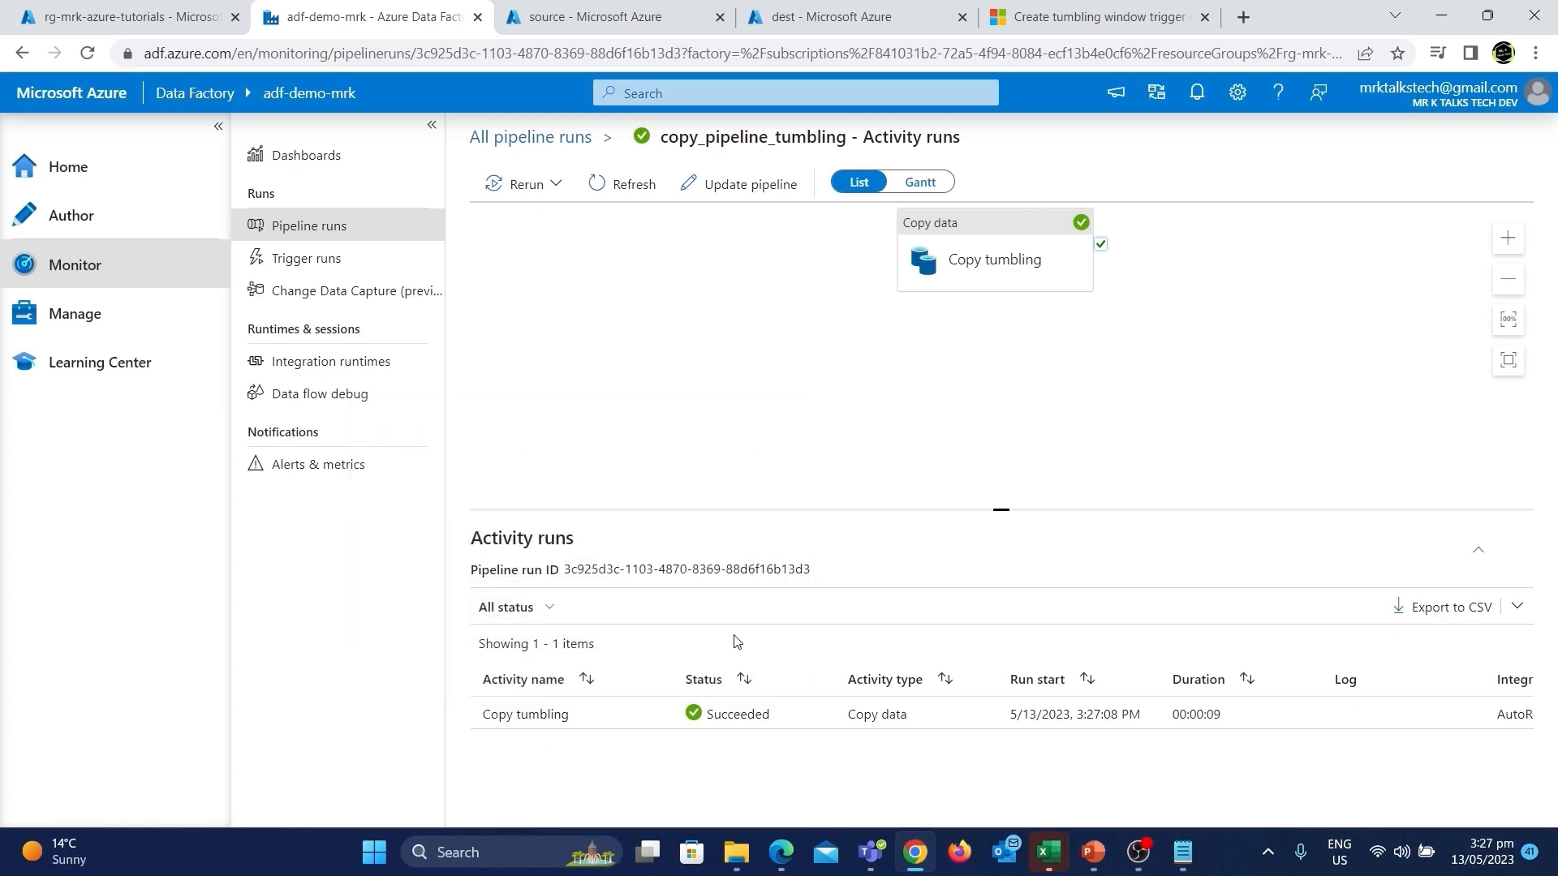
left_click(623, 713)
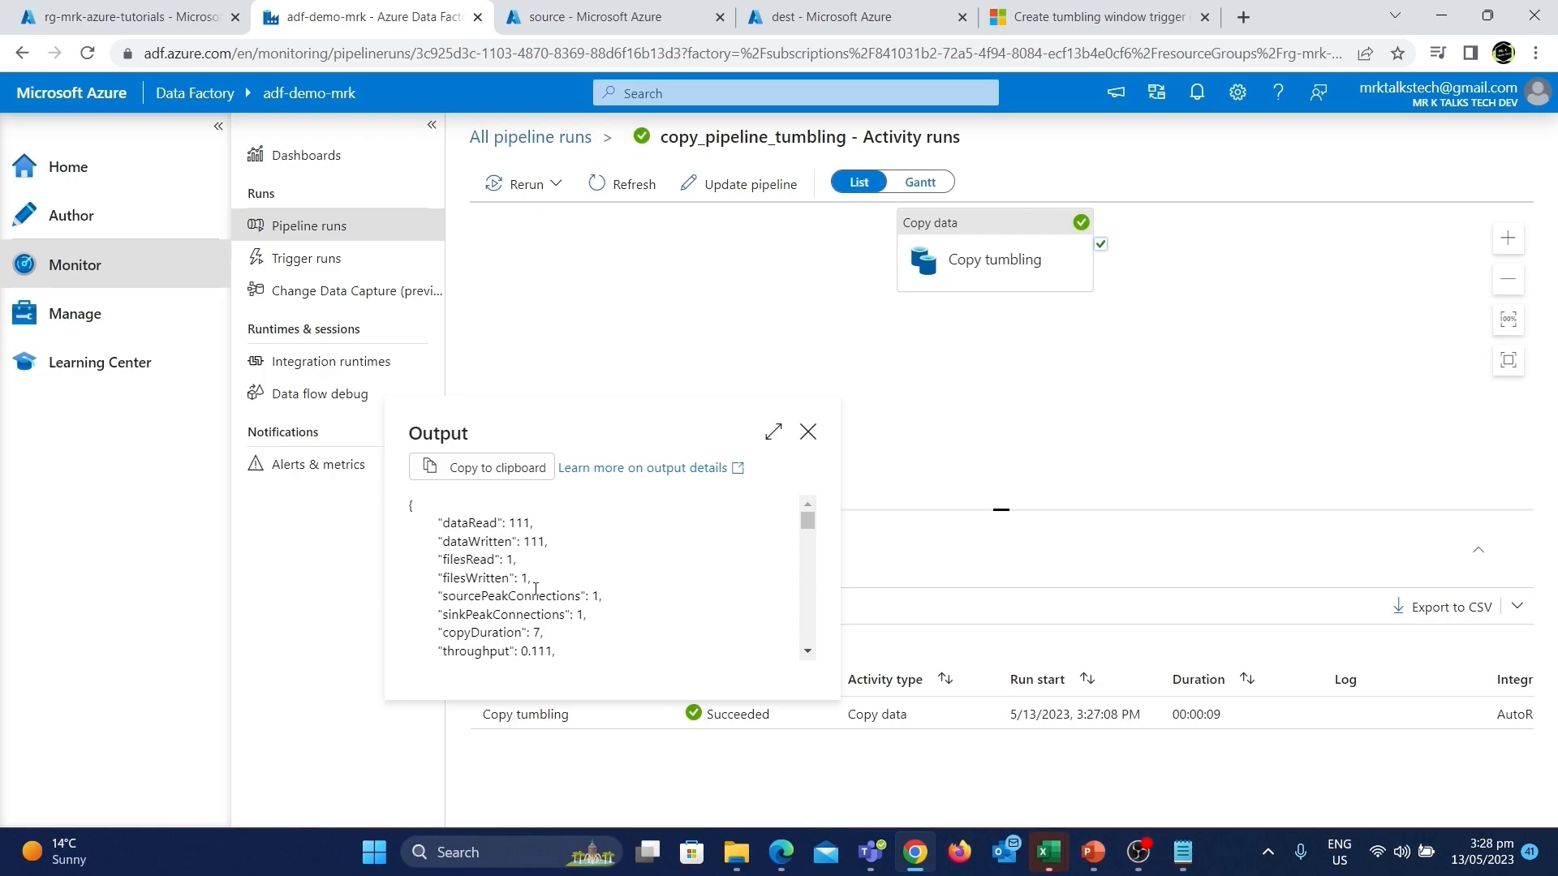
left_click(807, 430)
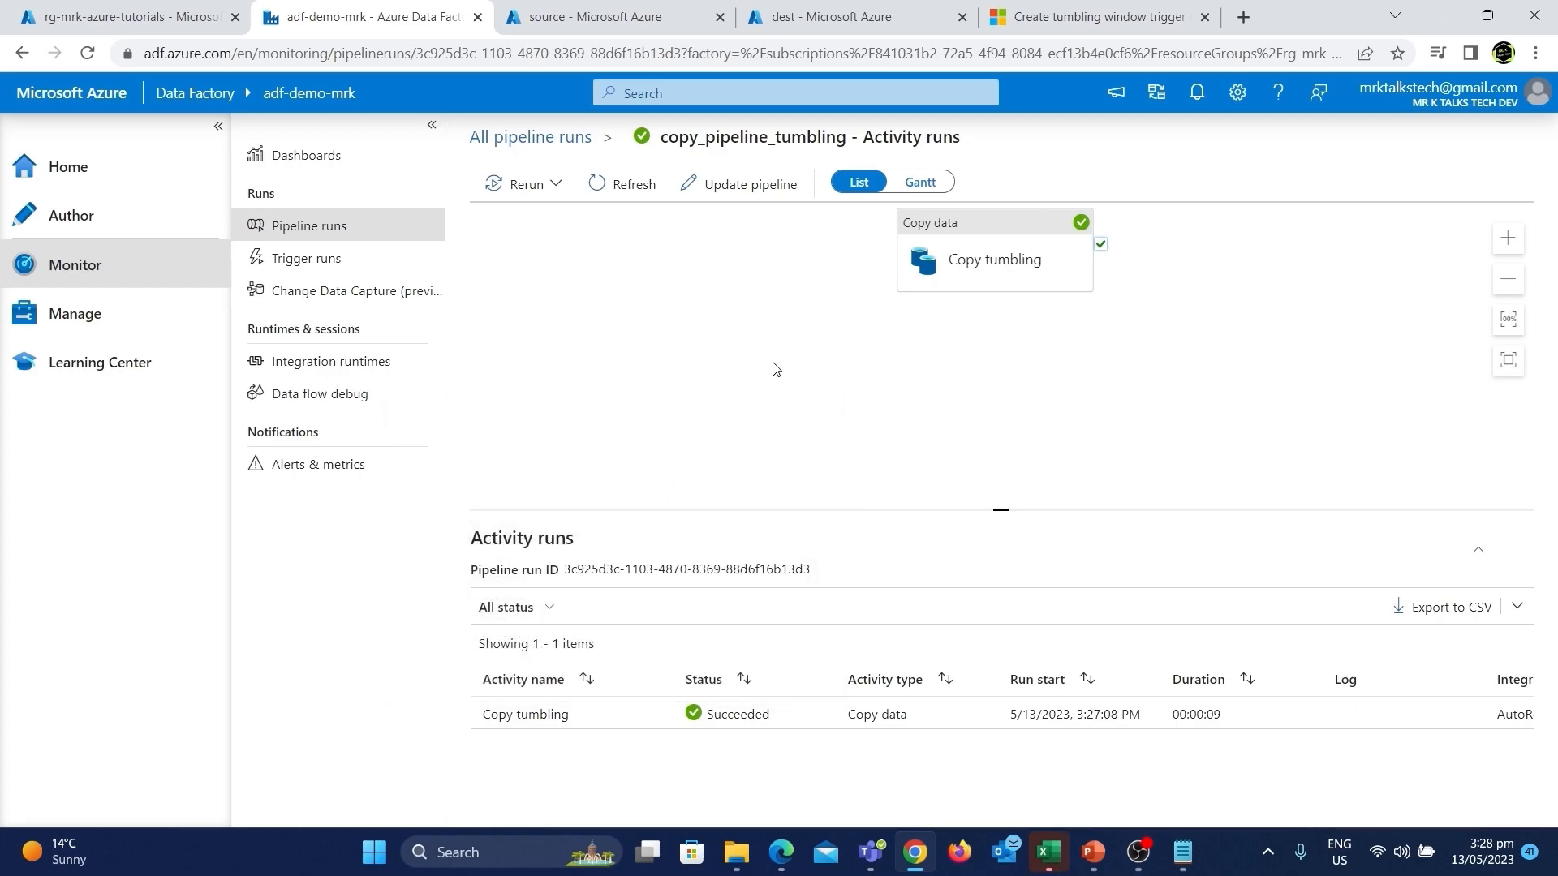
Refresh the dest container listing to verify the copied file.
left_click(807, 16)
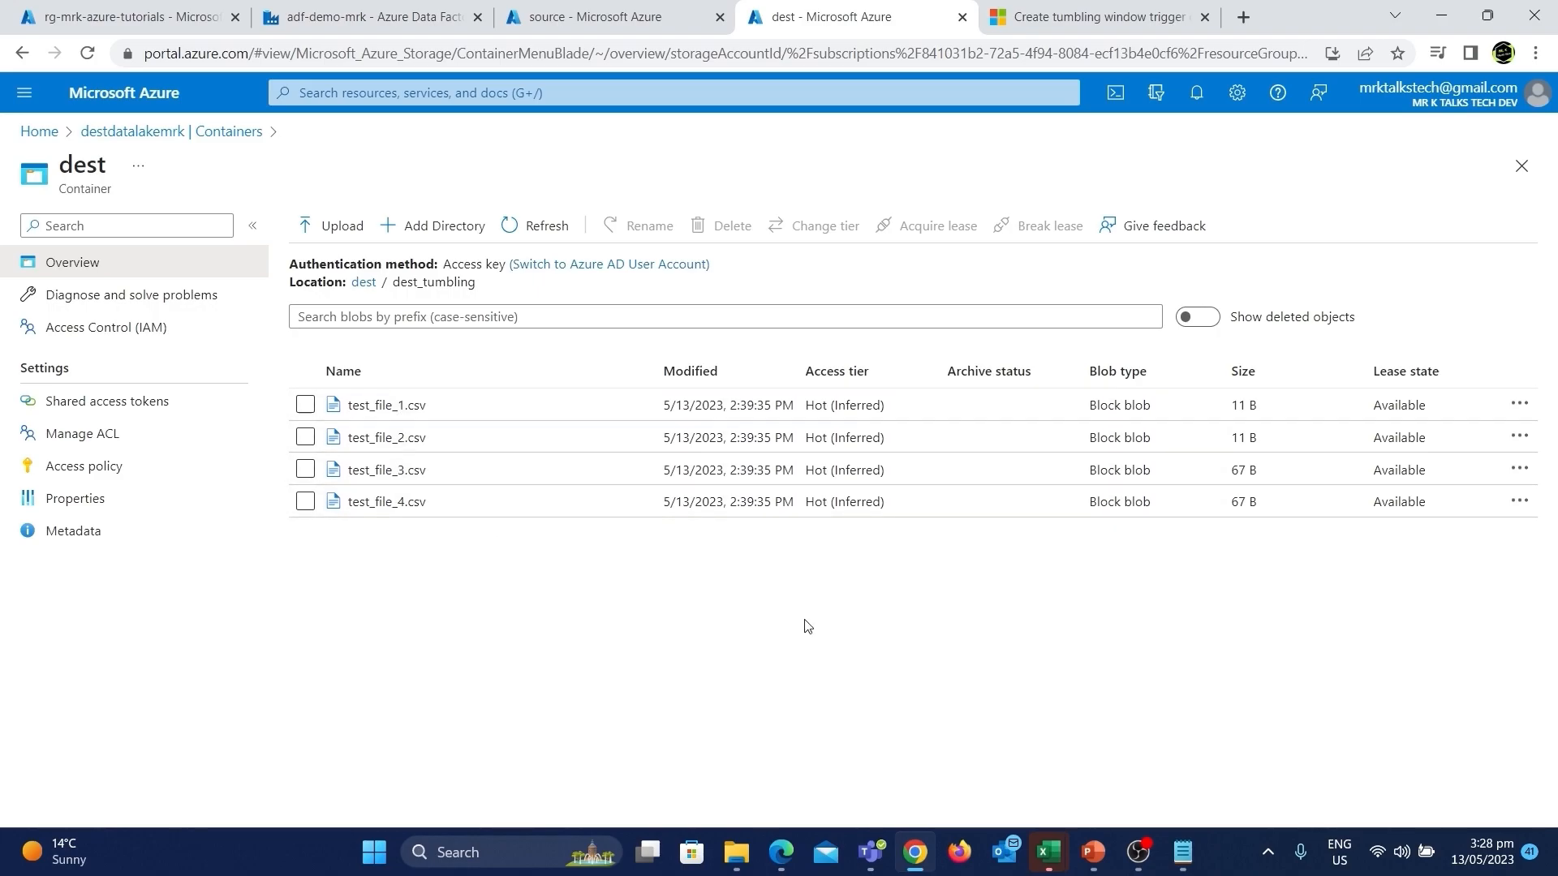
left_click(528, 228)
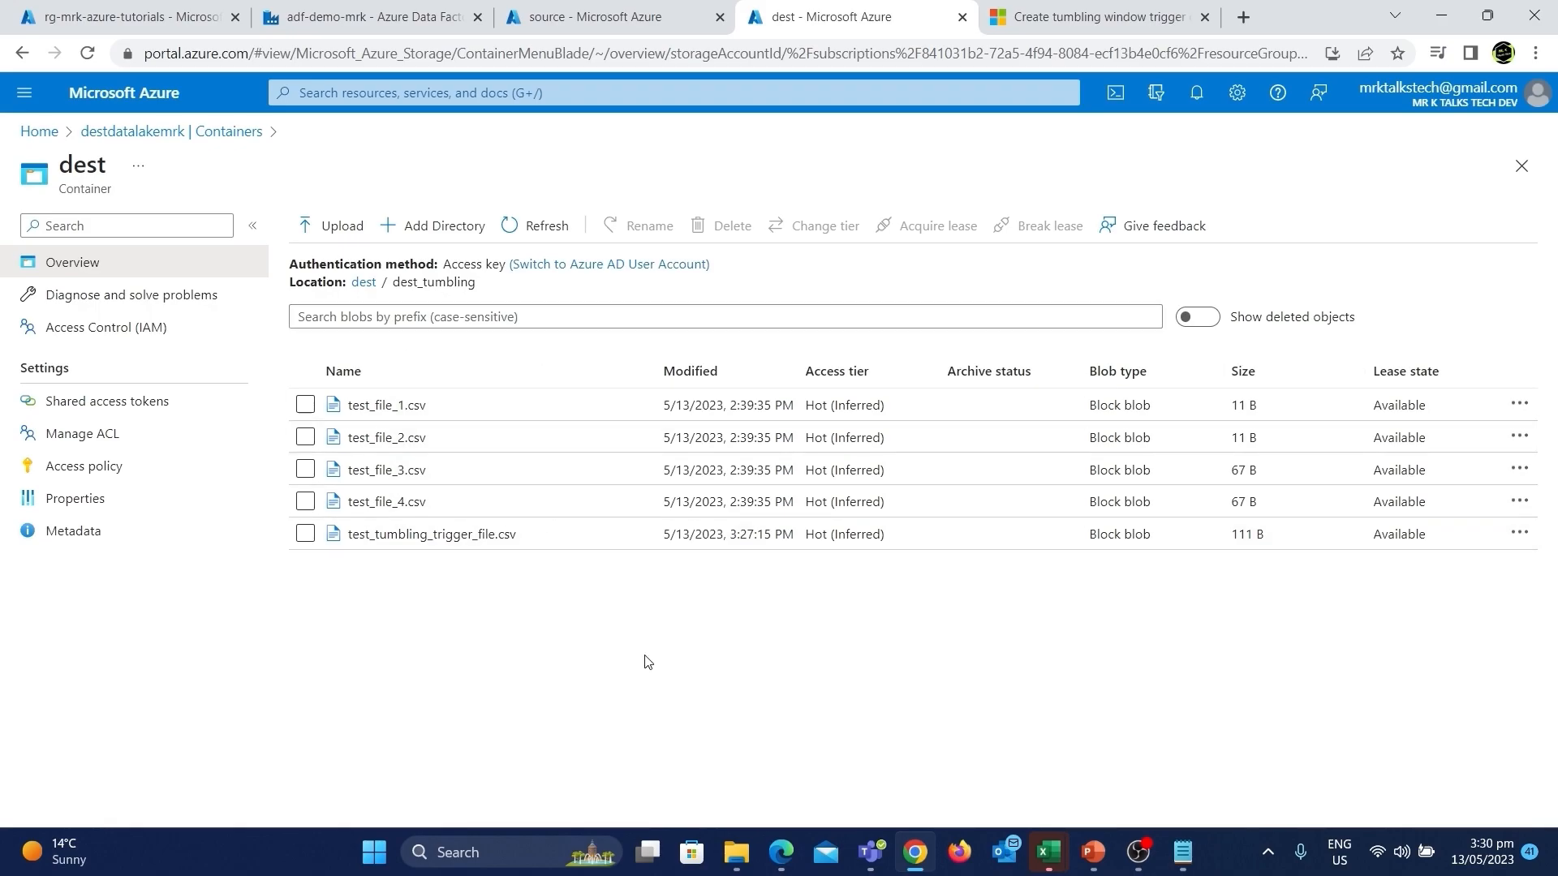
Open tumbling__trigger's advanced settings and add a new dependency row, browsing its trigger options.
left_click(316, 14)
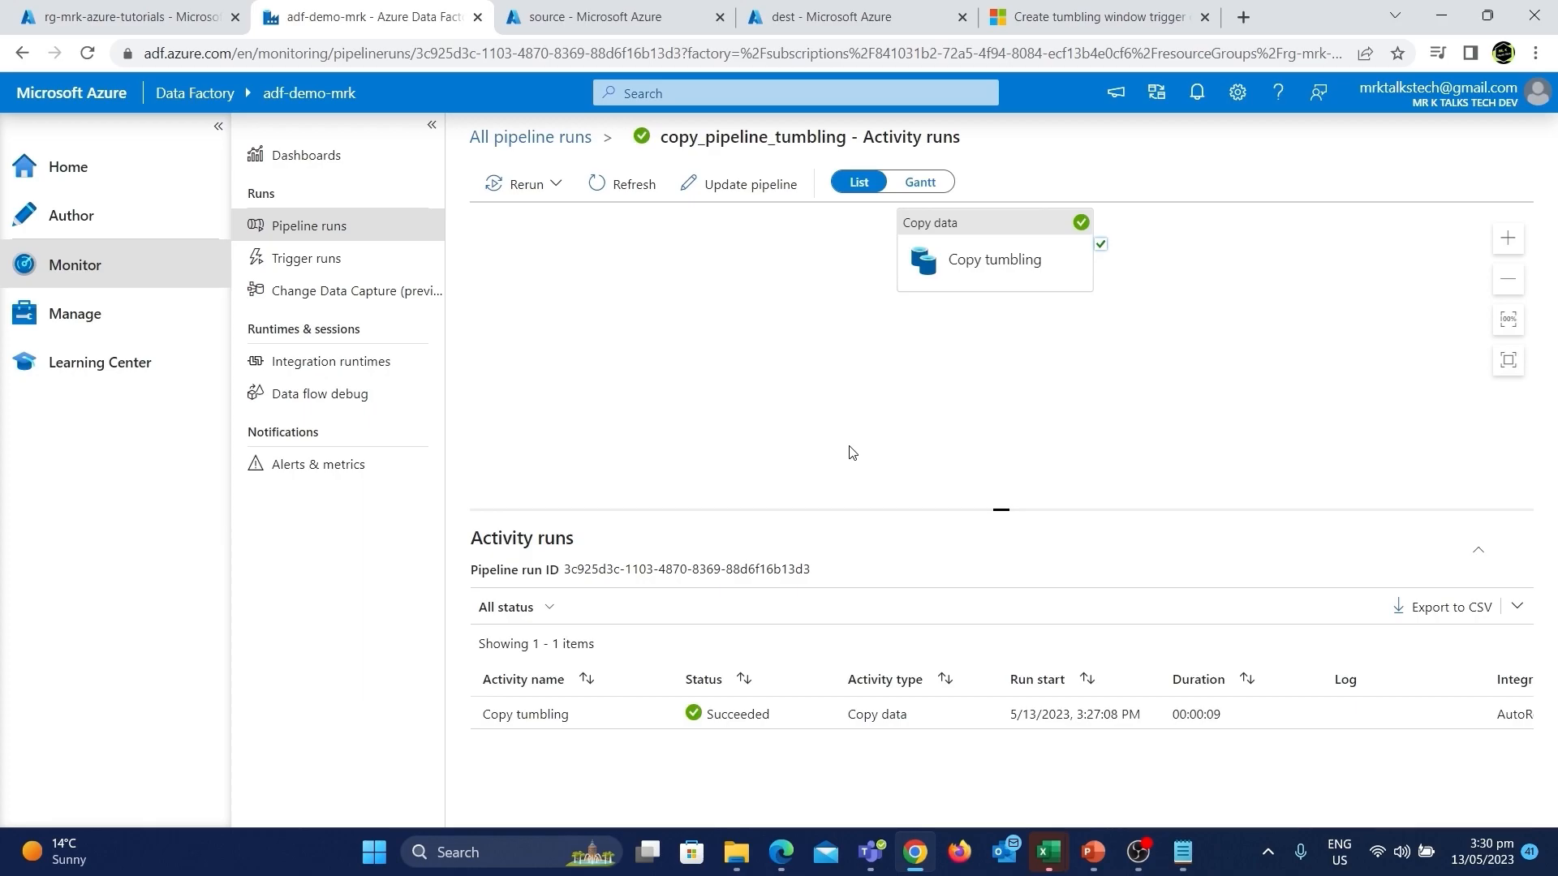
left_click(139, 334)
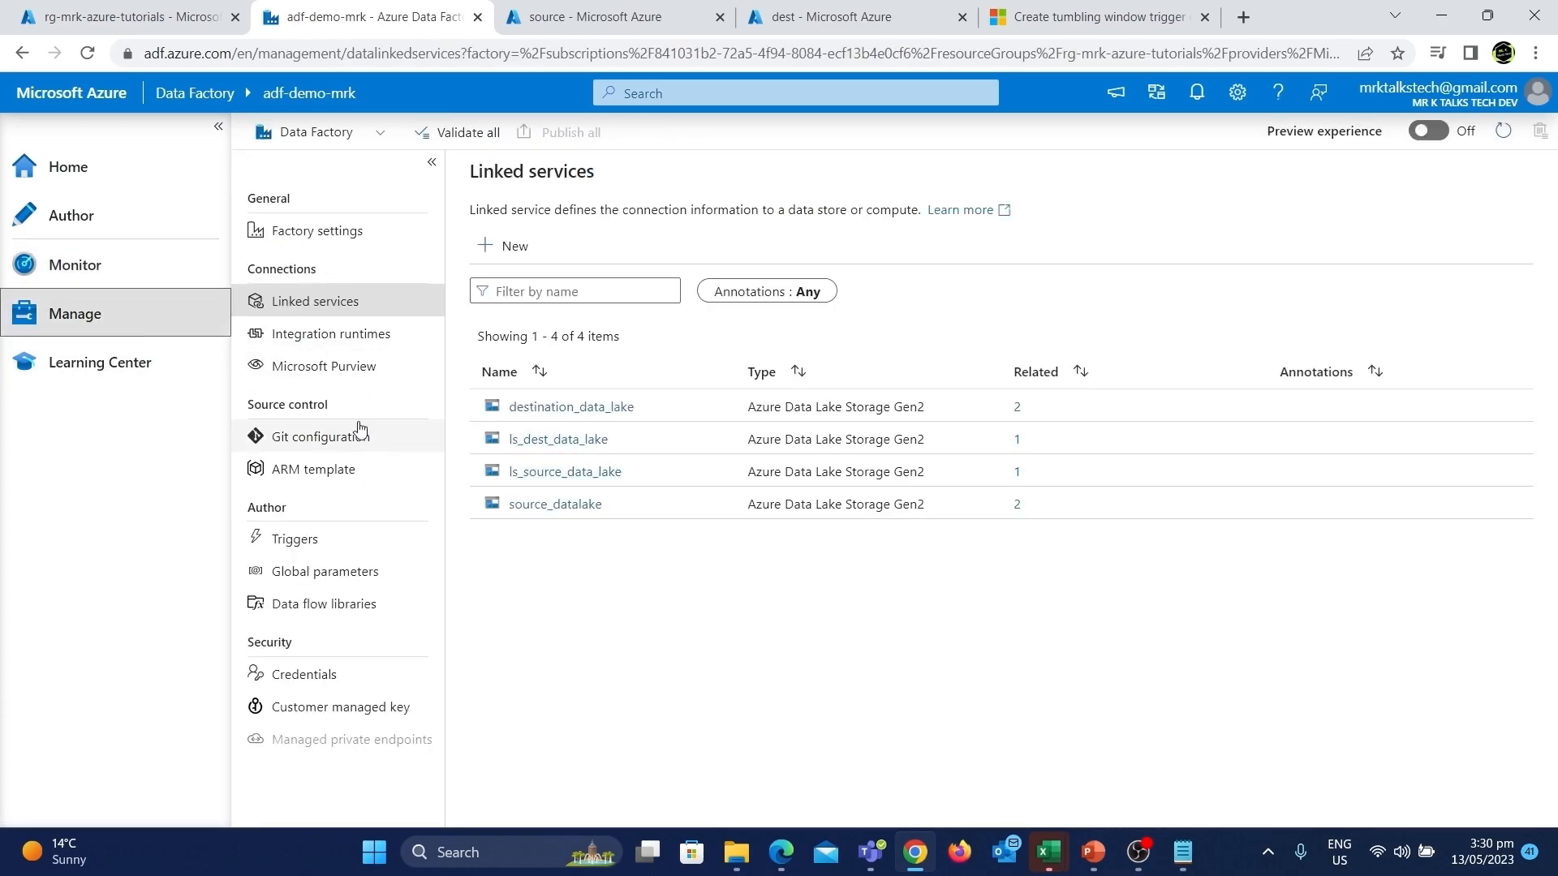
left_click(306, 539)
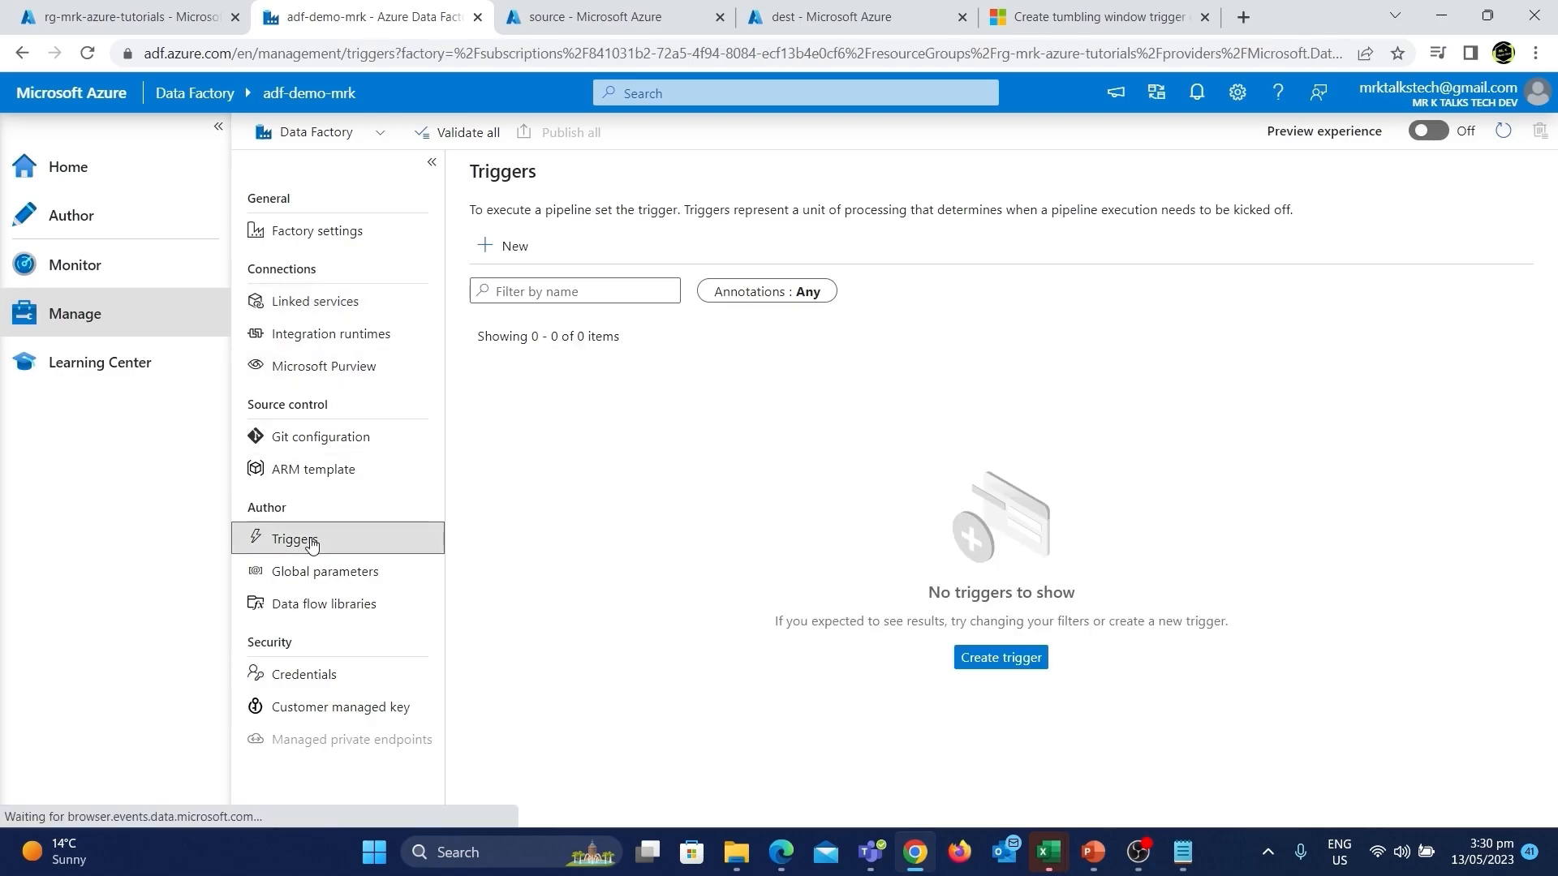
left_click(514, 472)
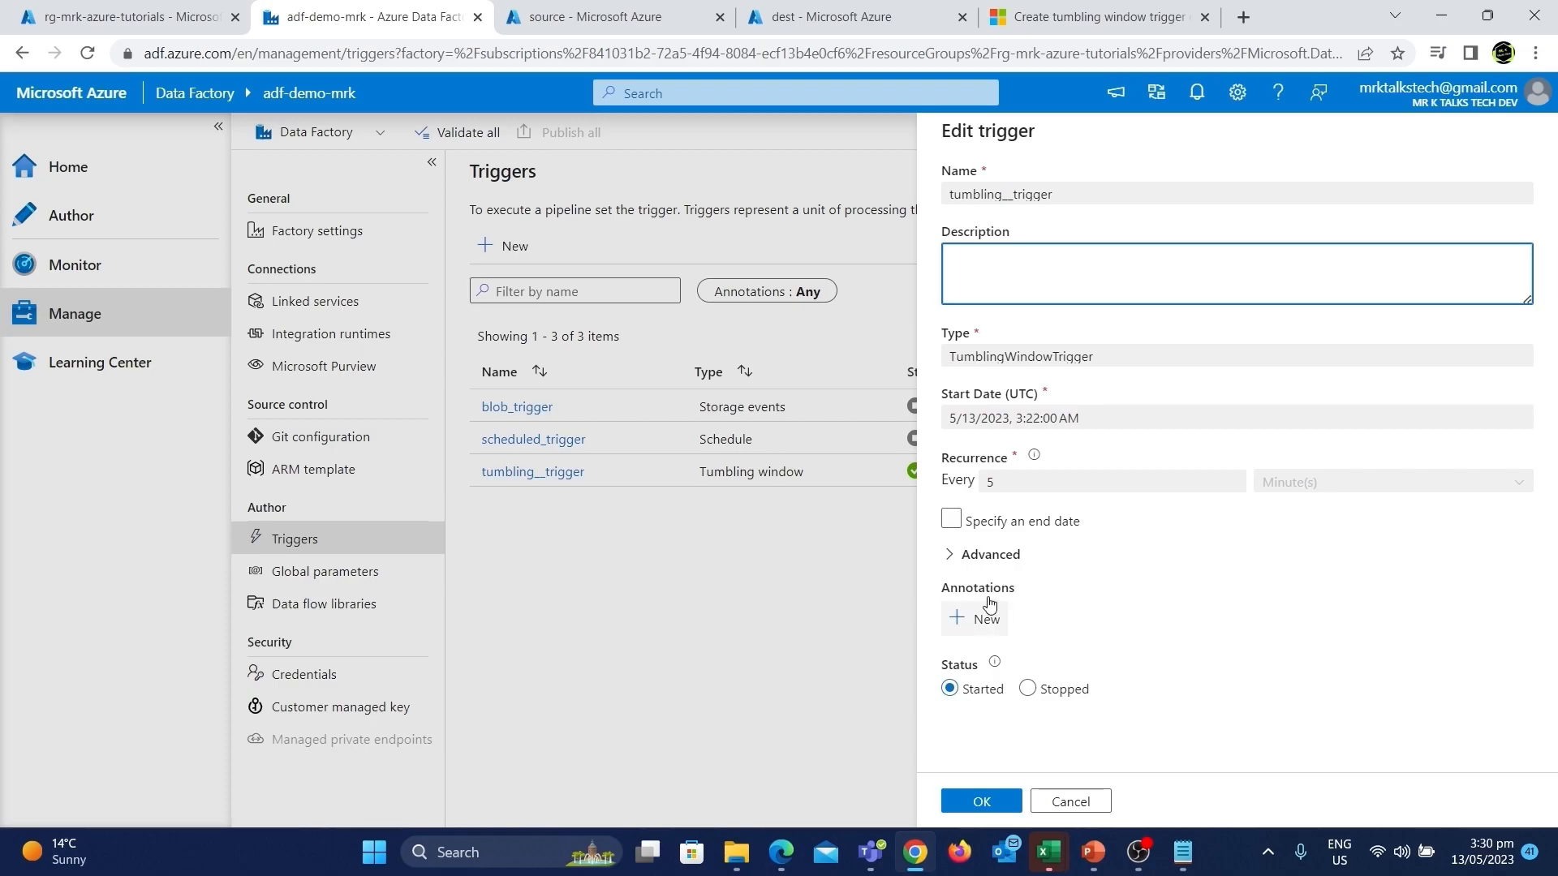
left_click(964, 557)
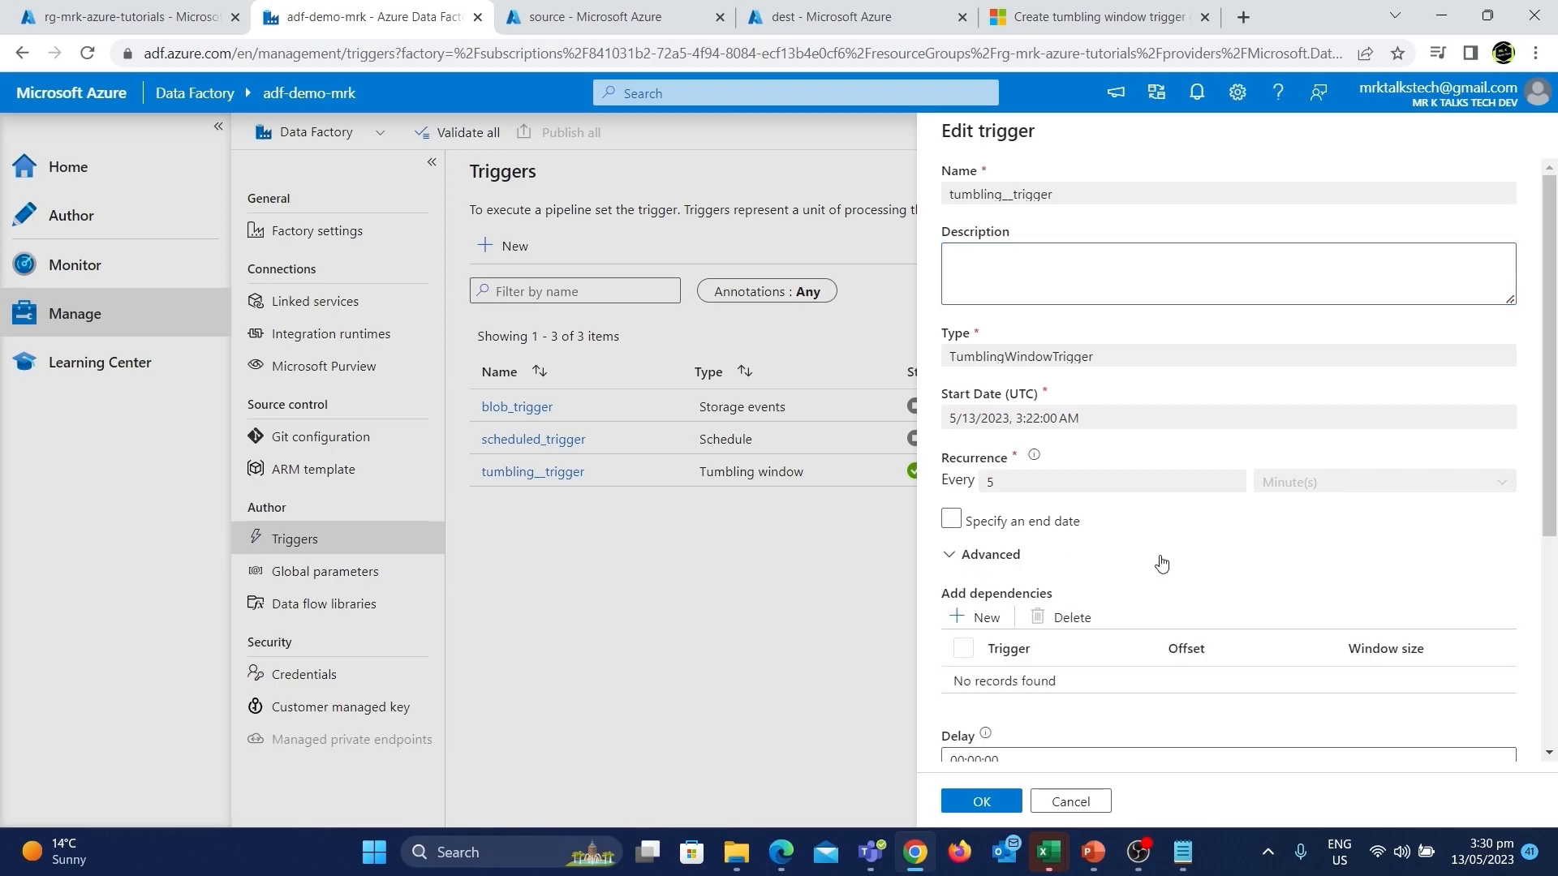
scroll(1161, 560, "down", 2)
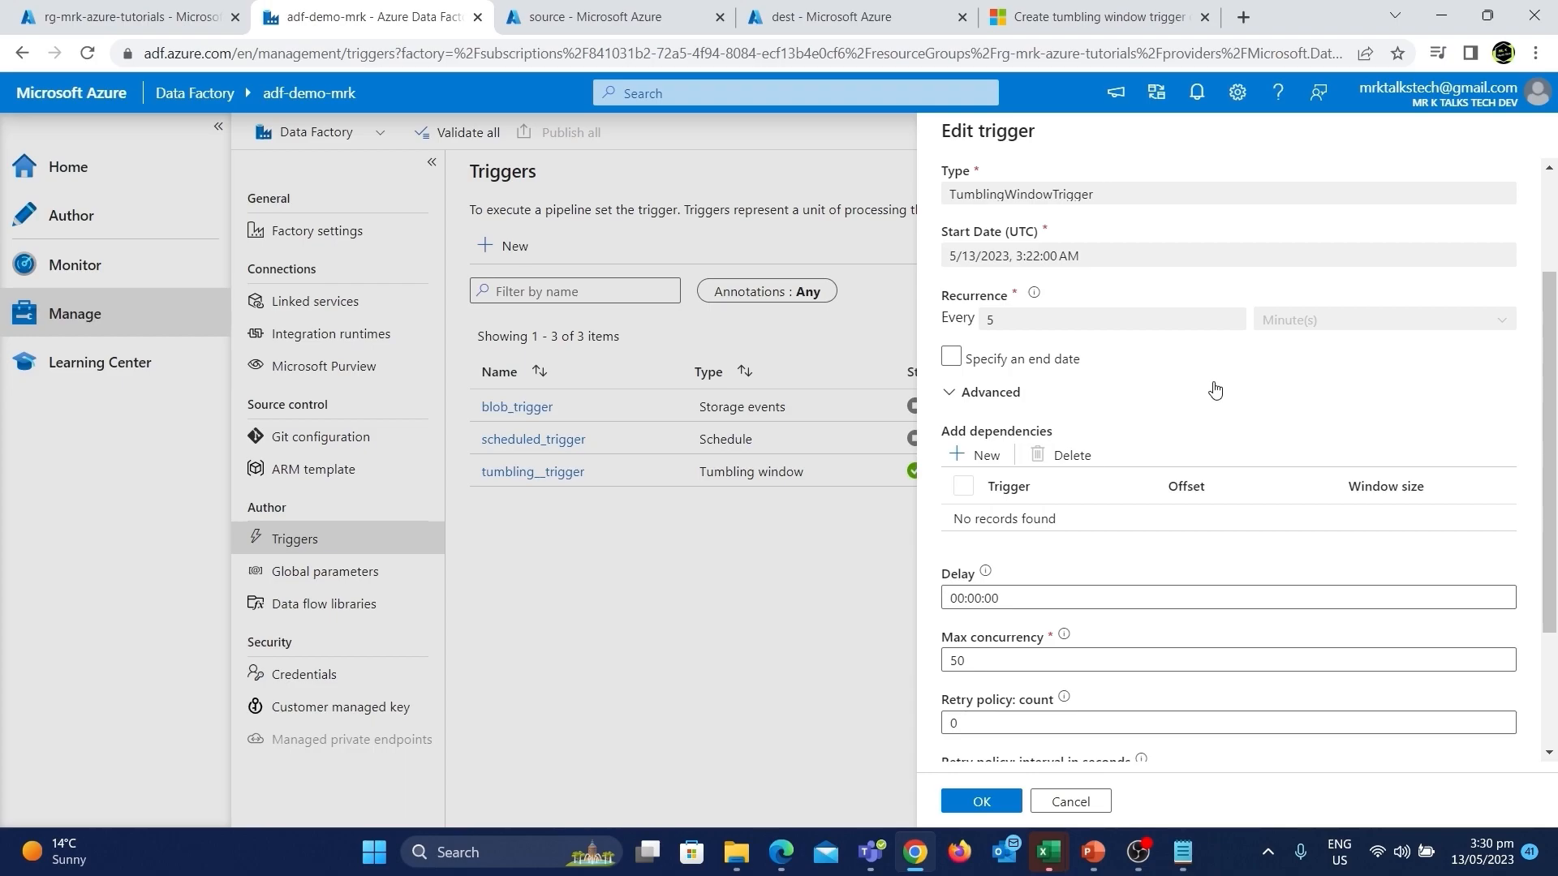
left_click(978, 454)
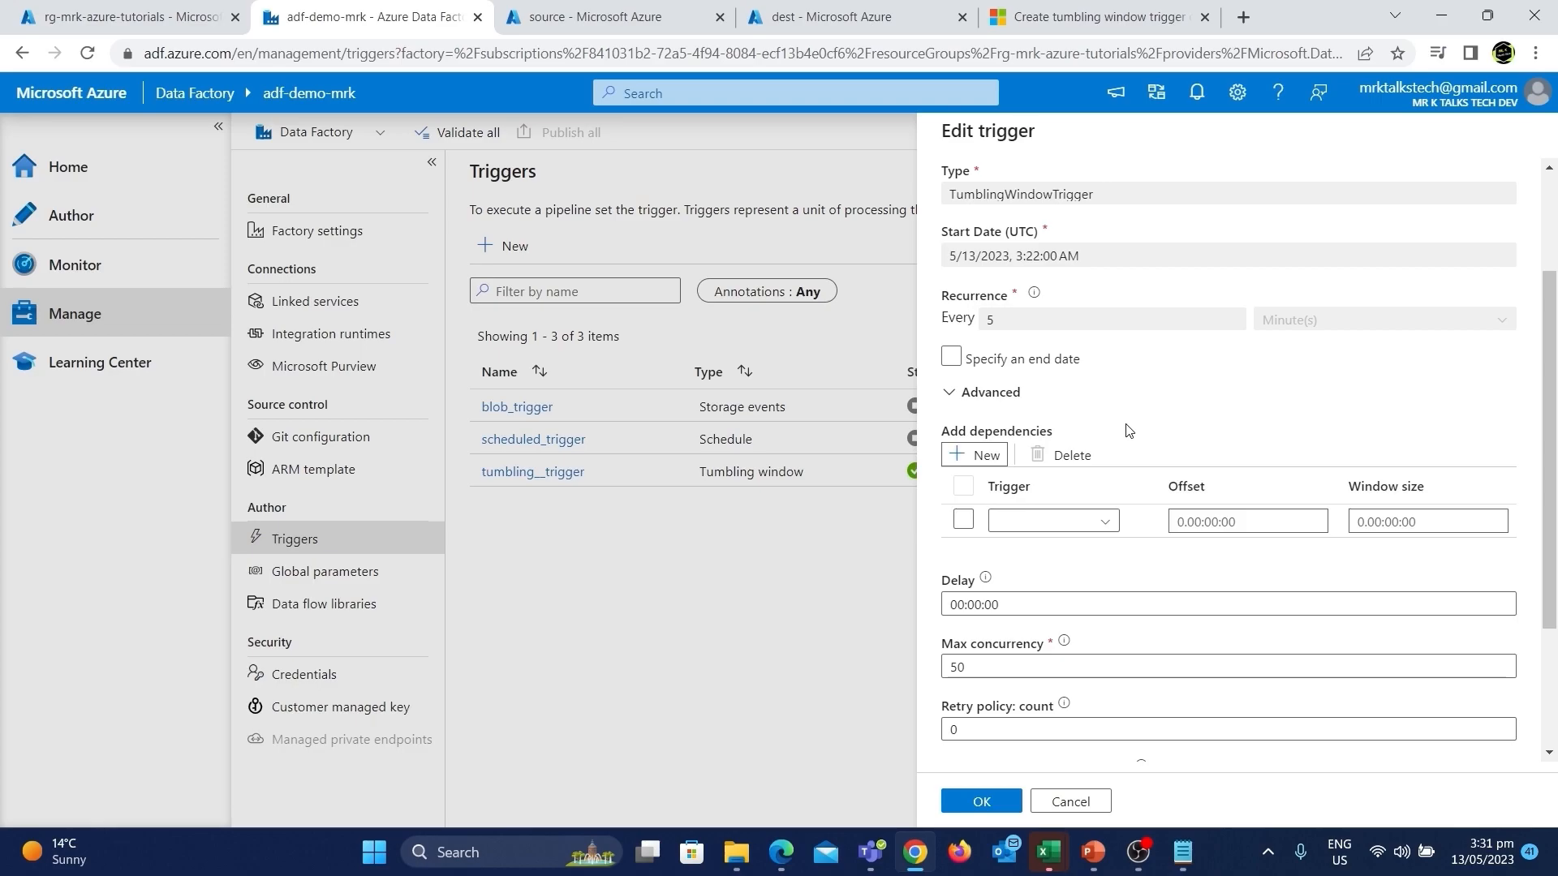
scroll(1127, 430, "down", 1)
left_click(1089, 432)
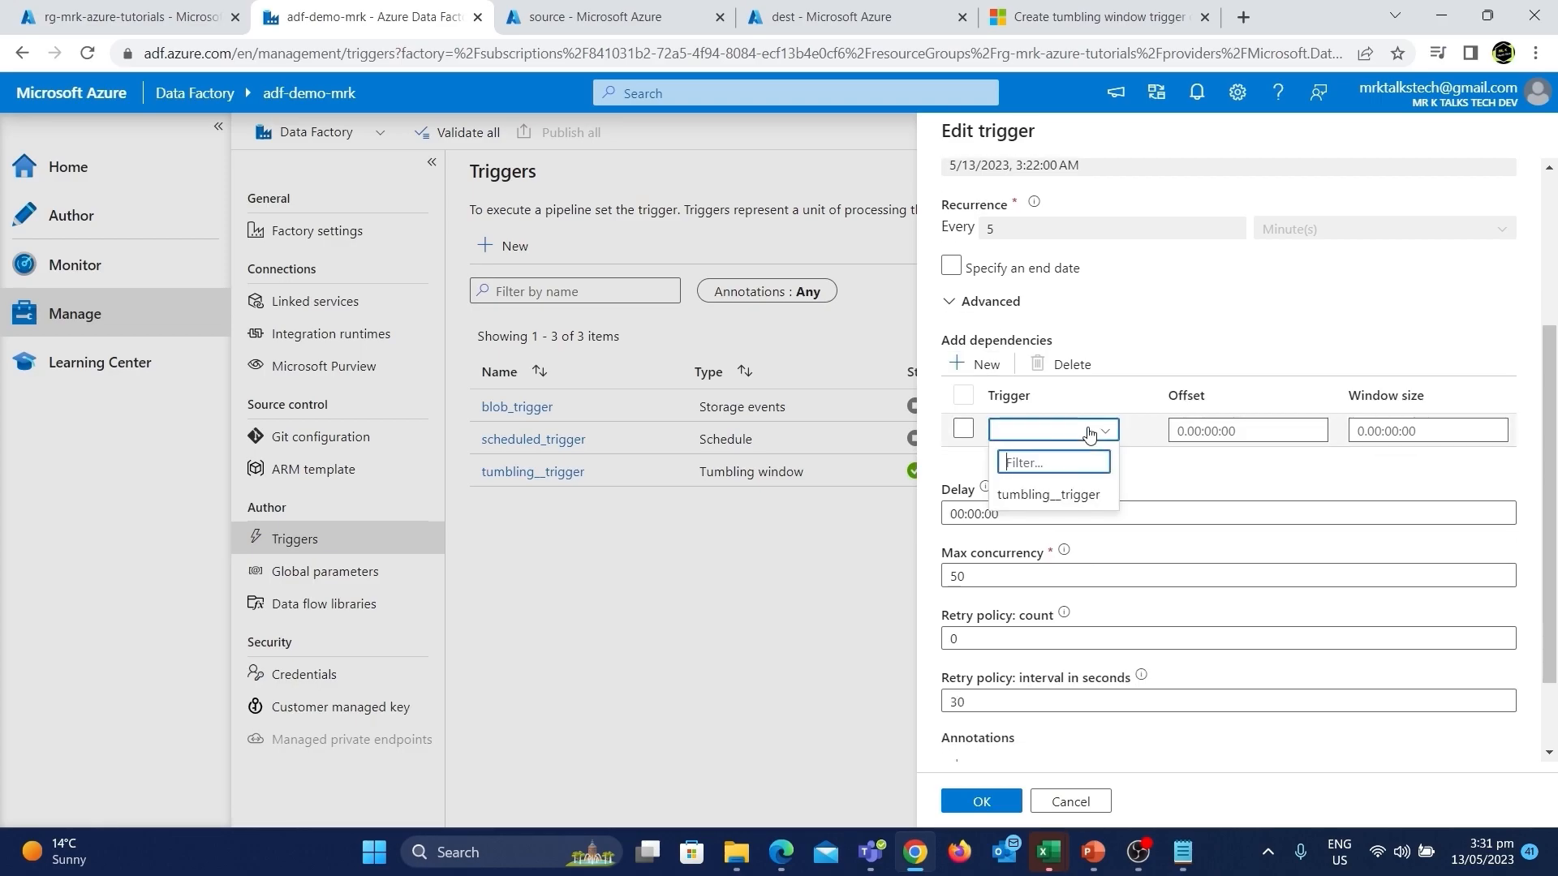
left_click(1089, 432)
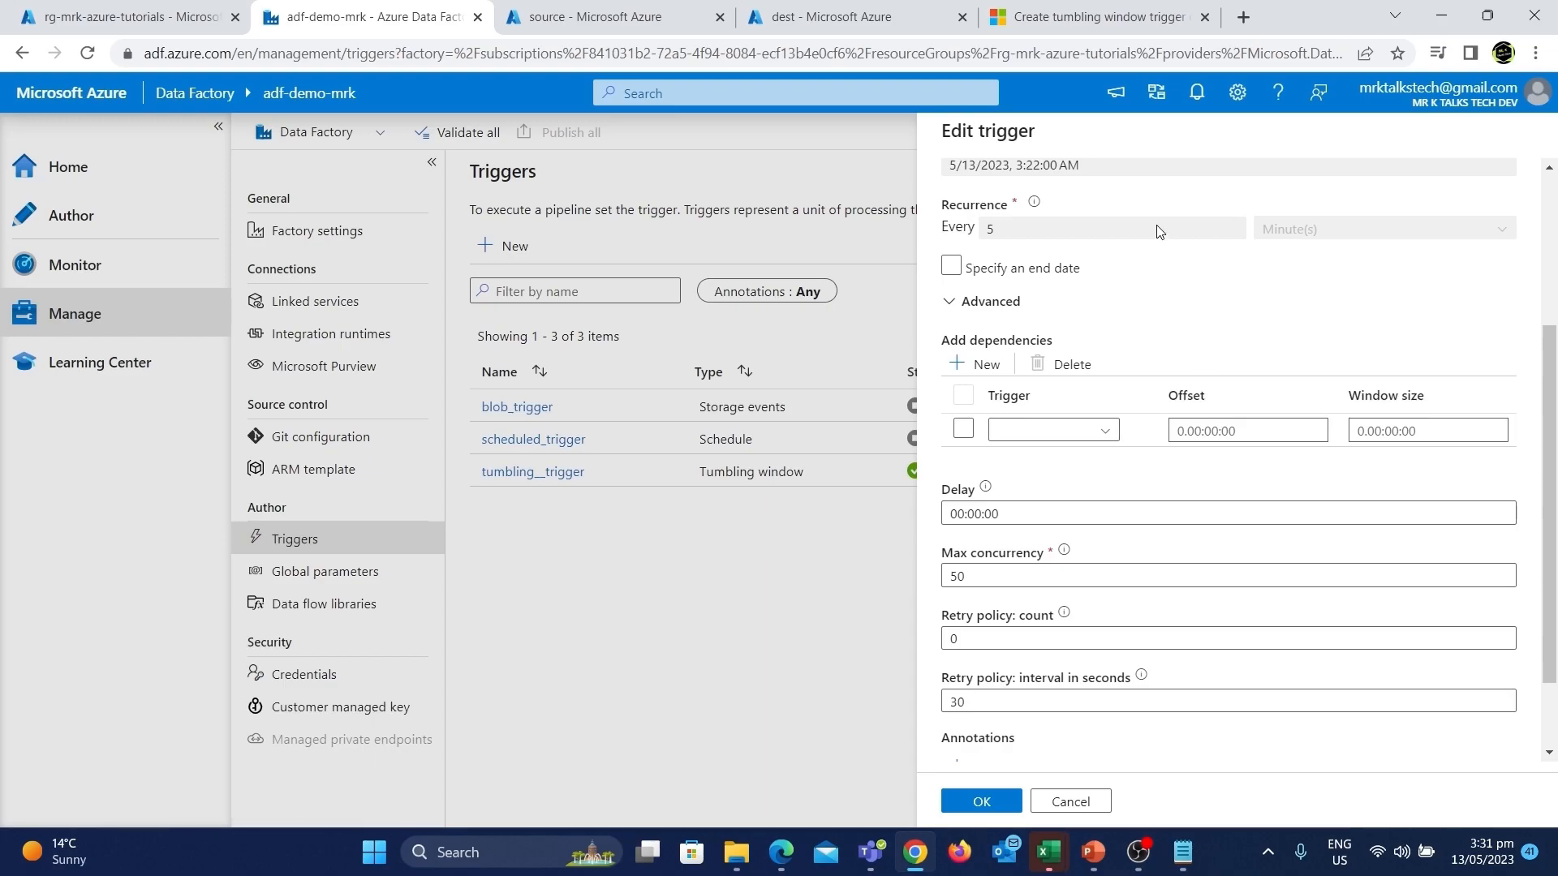
Switch to the tumbling window trigger dependency documentation.
left_click(1049, 15)
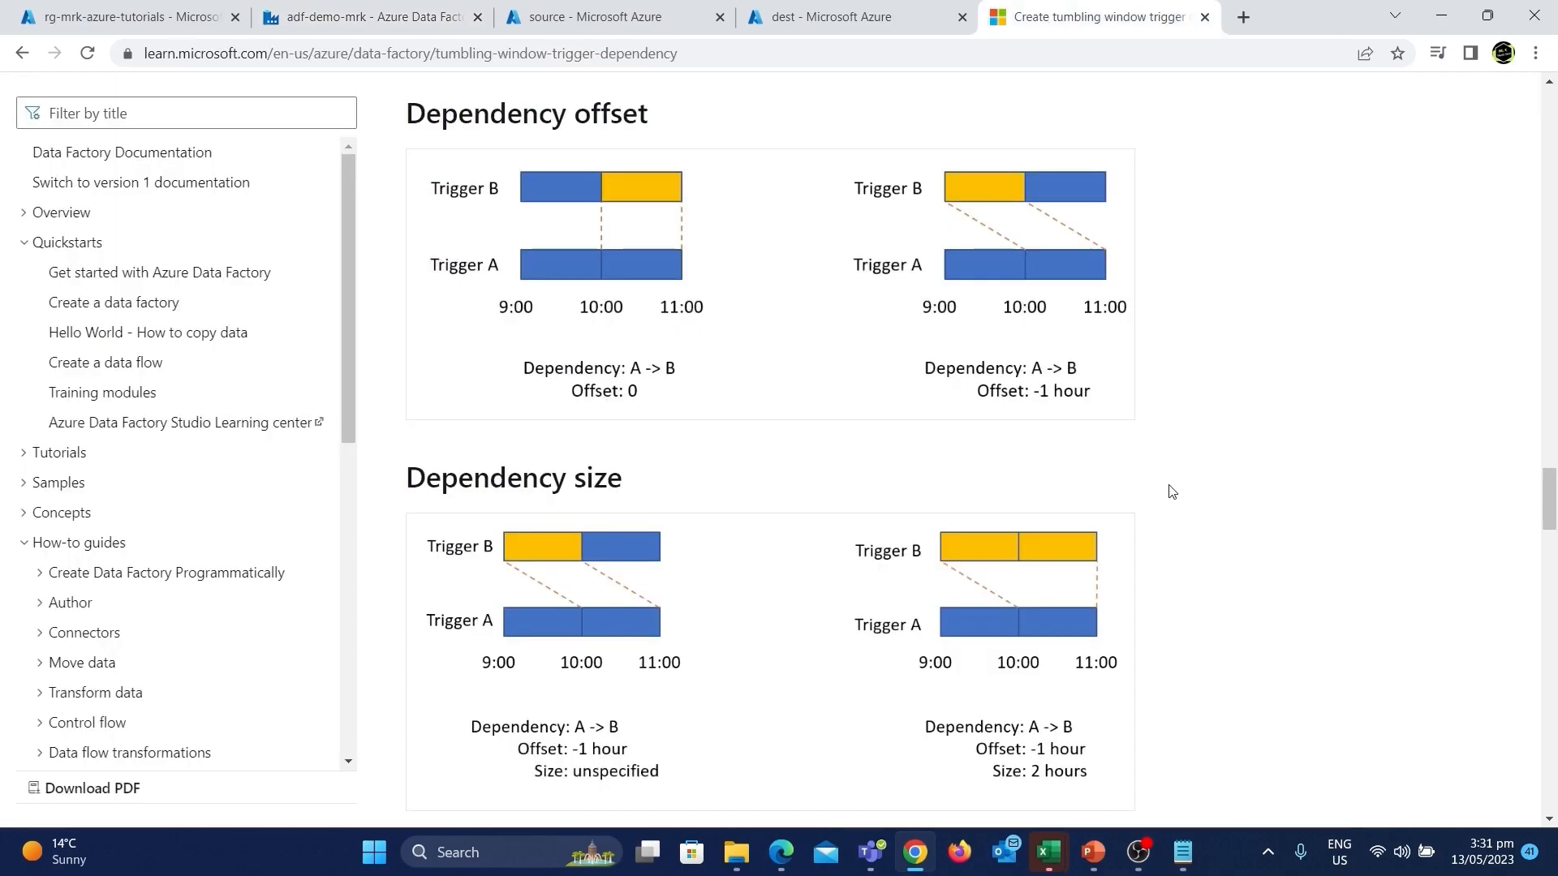